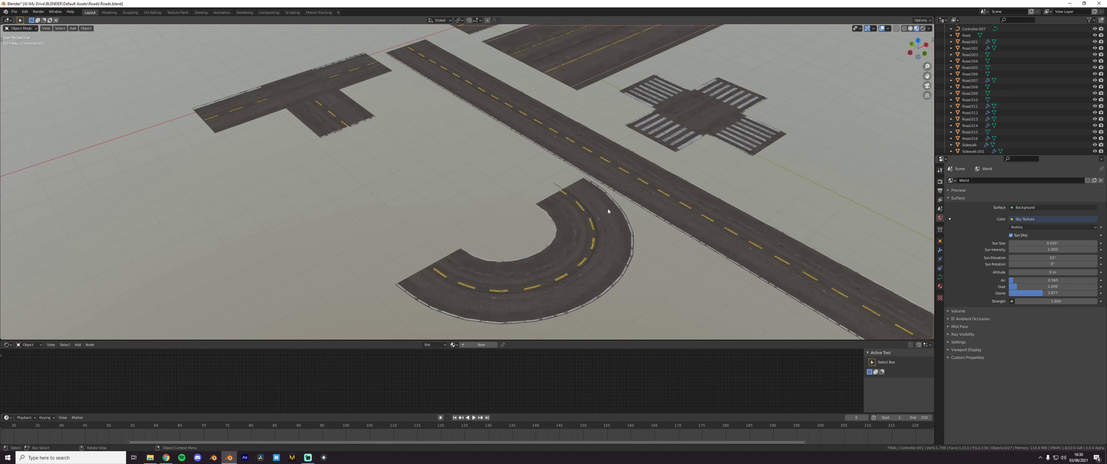
Select the straight sidewalk strip beside the roads and open its mesh for editing
{"action": "scroll", "coordinate": [652, 275], "scroll_direction": "down", "scroll_amount": 5}
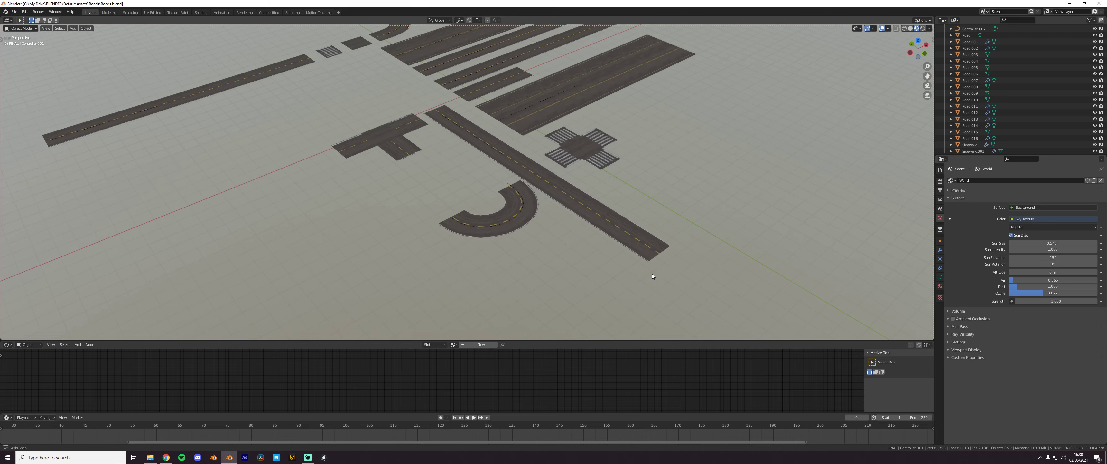
{"action": "middle_click_drag", "start_coordinate": [651, 274], "coordinate": [545, 221]}
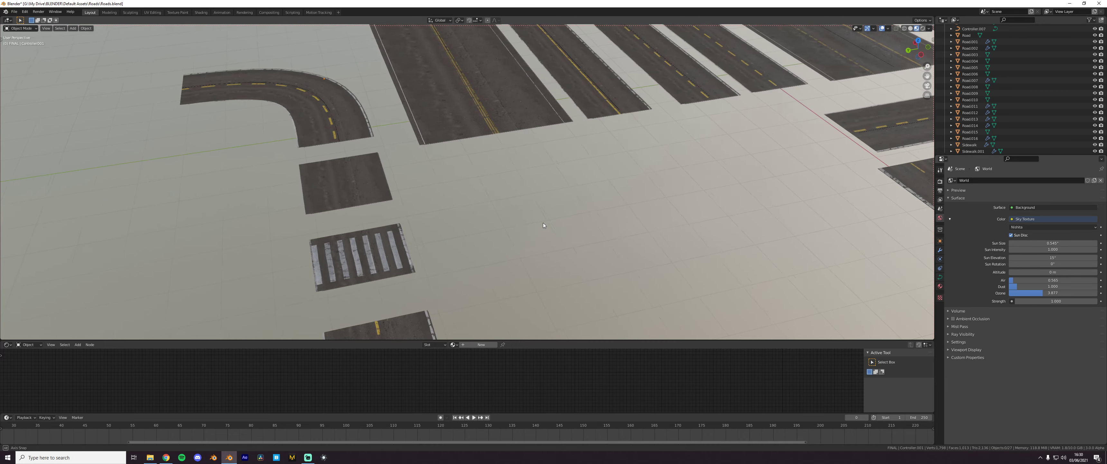
{"action": "scroll", "coordinate": [537, 228], "scroll_direction": "up", "scroll_amount": 4}
{"action": "scroll", "coordinate": [531, 240], "scroll_direction": "down", "scroll_amount": 4}
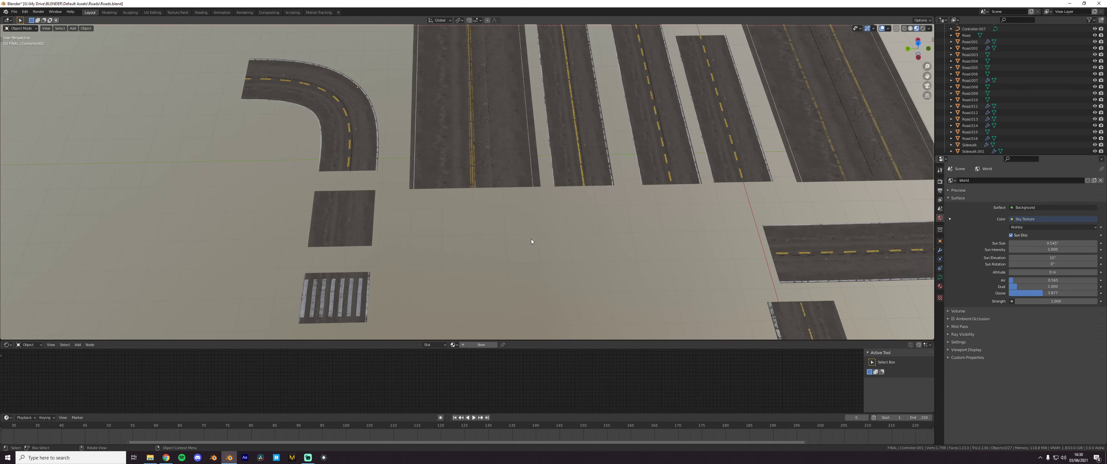
{"action": "middle_click_drag", "start_coordinate": [597, 239], "coordinate": [437, 134]}
{"action": "left_click", "coordinate": [535, 166]}
{"action": "scroll", "coordinate": [534, 166], "scroll_direction": "up", "scroll_amount": 4}
{"action": "key", "text": "Tab"}
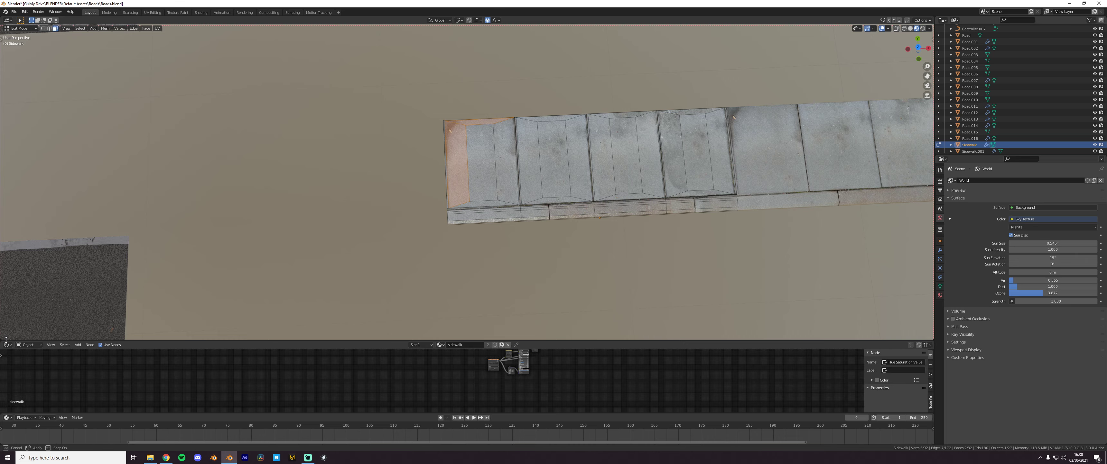
Split off a UV Editor beside the shader editor to show the selected sidewalk faces on their texture, and leave mesh editing
{"action": "left_click_drag", "start_coordinate": [6, 339], "coordinate": [236, 327]}
{"action": "left_click", "coordinate": [7, 286]}
{"action": "left_click", "coordinate": [24, 318]}
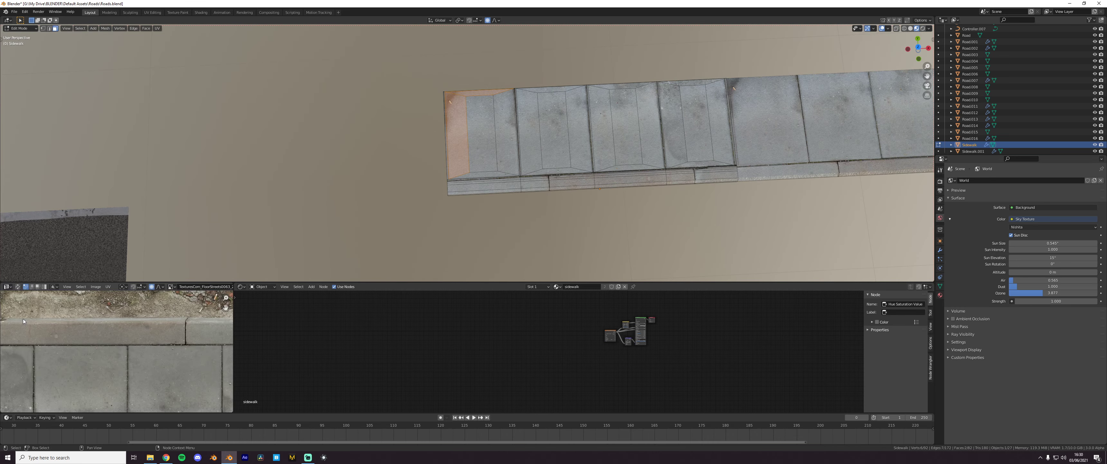
{"action": "scroll", "coordinate": [191, 374], "scroll_direction": "down", "scroll_amount": 3}
{"action": "scroll", "coordinate": [190, 374], "scroll_direction": "up", "scroll_amount": 5}
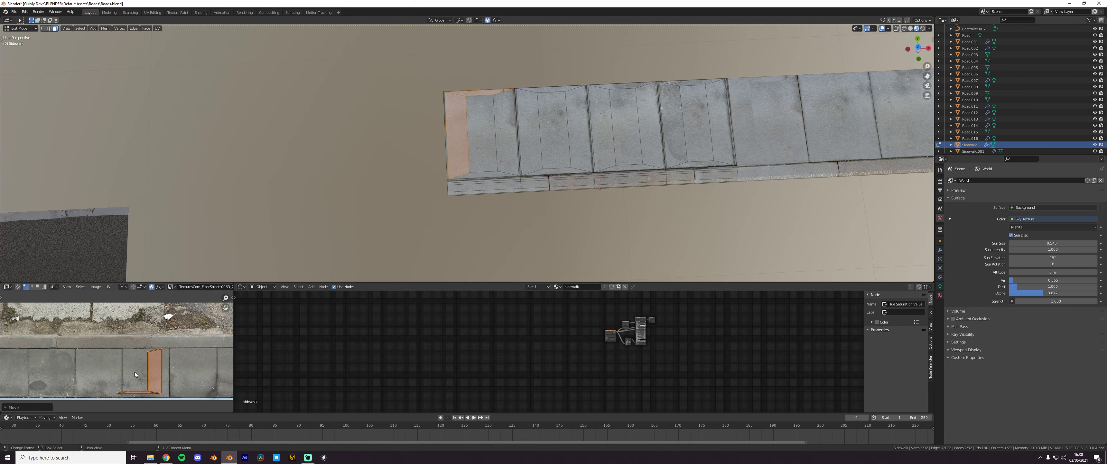
{"action": "key", "text": "Tab"}
Enlarge the 3D viewport and look over the full set of road and sidewalk pieces from several angles
{"action": "scroll", "coordinate": [559, 189], "scroll_direction": "down", "scroll_amount": 6}
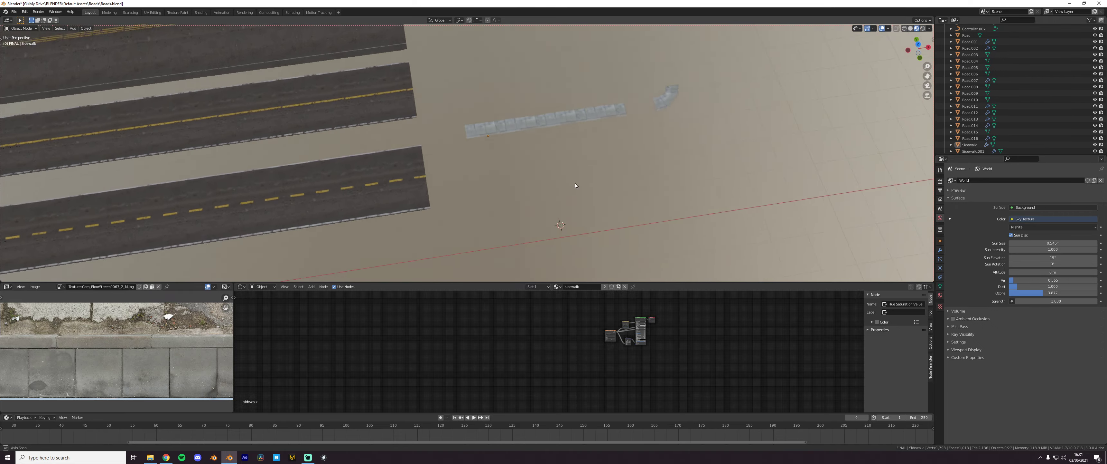
{"action": "middle_click_drag", "start_coordinate": [575, 186], "coordinate": [499, 199]}
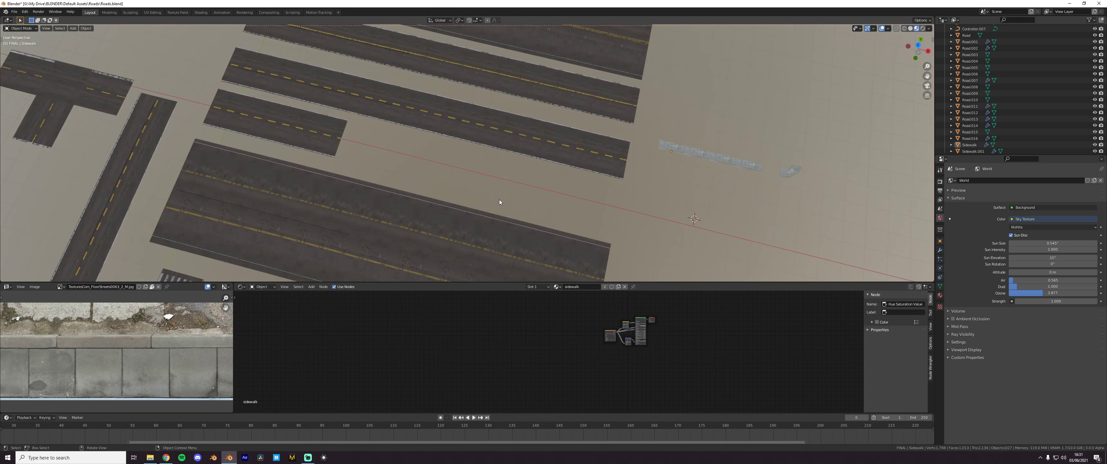
{"action": "scroll", "coordinate": [362, 155], "scroll_direction": "down", "scroll_amount": 3}
{"action": "middle_click_drag", "start_coordinate": [358, 157], "coordinate": [532, 120]}
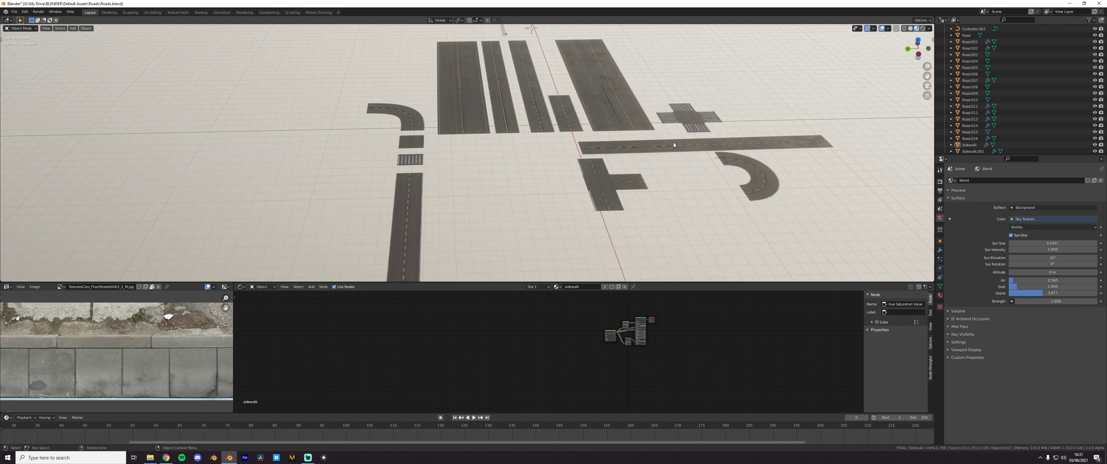
{"action": "middle_click_drag", "start_coordinate": [673, 142], "coordinate": [530, 100]}
{"action": "left_click_drag", "start_coordinate": [507, 283], "coordinate": [506, 335]}
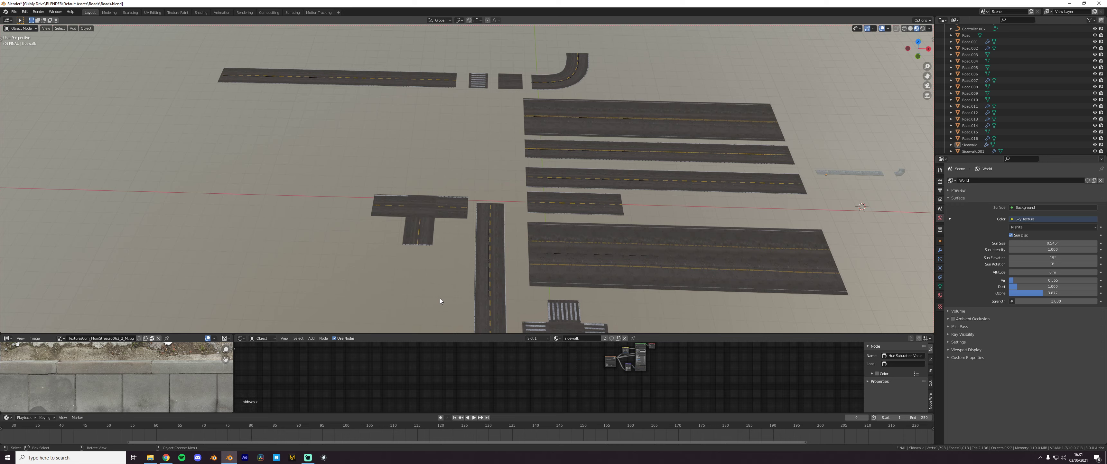
{"action": "scroll", "coordinate": [458, 284], "scroll_direction": "down", "scroll_amount": 3}
{"action": "middle_click_drag", "start_coordinate": [423, 274], "coordinate": [464, 259]}
{"action": "scroll", "coordinate": [420, 239], "scroll_direction": "up", "scroll_amount": 4}
Examine the four-way intersection by selecting its centre square and one of its crosswalks
{"action": "left_click", "coordinate": [466, 260]}
{"action": "scroll", "coordinate": [468, 260], "scroll_direction": "up", "scroll_amount": 5}
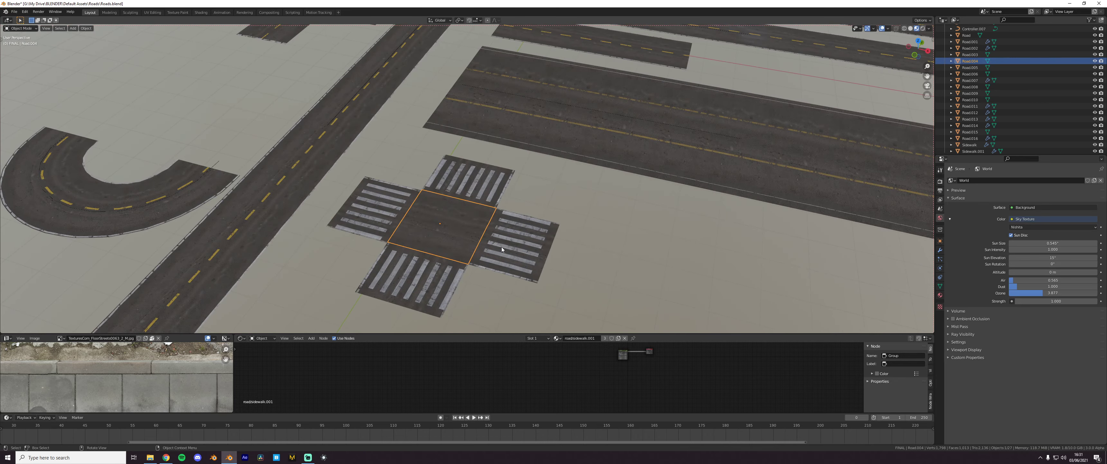
{"action": "left_click", "coordinate": [516, 256]}
{"action": "scroll", "coordinate": [520, 259], "scroll_direction": "down", "scroll_amount": 5}
{"action": "middle_click_drag", "start_coordinate": [511, 239], "coordinate": [545, 250]}
{"action": "scroll", "coordinate": [545, 250], "scroll_direction": "up", "scroll_amount": 2}
{"action": "left_click_drag", "start_coordinate": [556, 334], "coordinate": [556, 324]}
{"action": "scroll", "coordinate": [523, 241], "scroll_direction": "down", "scroll_amount": 3}
{"action": "middle_click_drag", "start_coordinate": [512, 234], "coordinate": [533, 267]}
Examine the straight roads of different widths, the curved road and the small connecting pieces
{"action": "middle_click_drag", "start_coordinate": [518, 106], "coordinate": [582, 147], "text": "shift"}
{"action": "scroll", "coordinate": [585, 151], "scroll_direction": "up", "scroll_amount": 3}
{"action": "middle_click_drag", "start_coordinate": [610, 177], "coordinate": [647, 175]}
{"action": "middle_click_drag", "start_coordinate": [644, 172], "coordinate": [538, 183], "text": "shift"}
{"action": "scroll", "coordinate": [559, 179], "scroll_direction": "up", "scroll_amount": 3}
{"action": "middle_click_drag", "start_coordinate": [602, 172], "coordinate": [617, 165]}
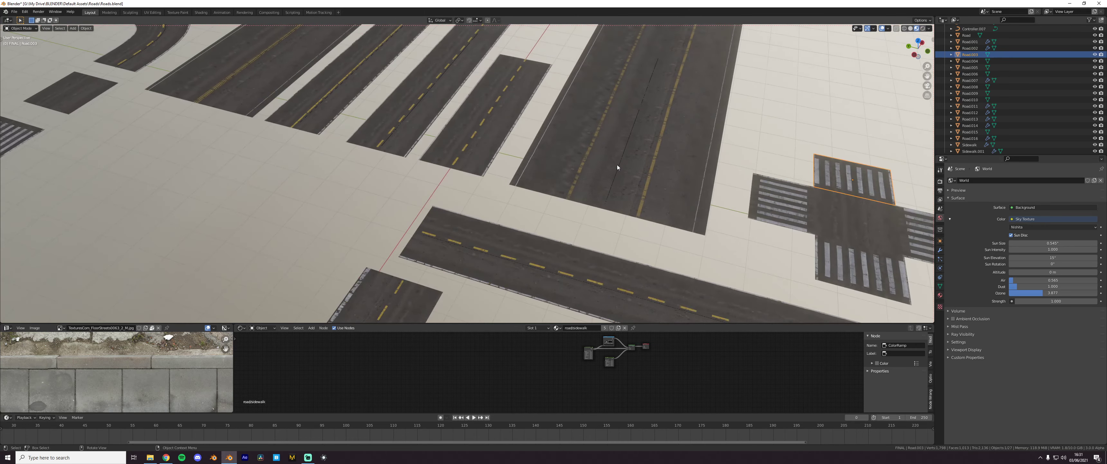
{"action": "scroll", "coordinate": [477, 125], "scroll_direction": "down", "scroll_amount": 2}
{"action": "middle_click_drag", "start_coordinate": [443, 131], "coordinate": [590, 146]}
{"action": "scroll", "coordinate": [482, 171], "scroll_direction": "up", "scroll_amount": 3}
{"action": "scroll", "coordinate": [468, 158], "scroll_direction": "down", "scroll_amount": 3}
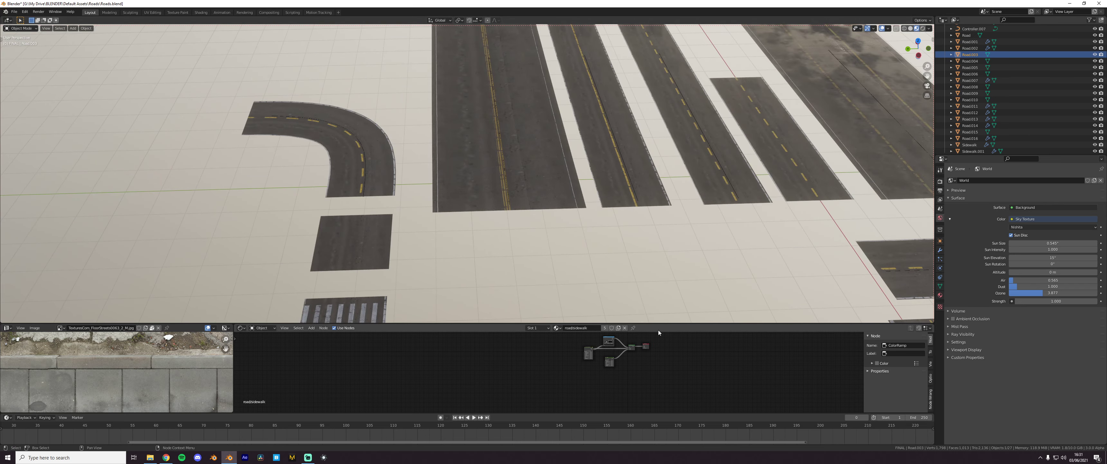
{"action": "left_click_drag", "start_coordinate": [659, 322], "coordinate": [658, 315]}
{"action": "scroll", "coordinate": [636, 258], "scroll_direction": "down", "scroll_amount": 4}
{"action": "middle_click_drag", "start_coordinate": [634, 231], "coordinate": [529, 209]}
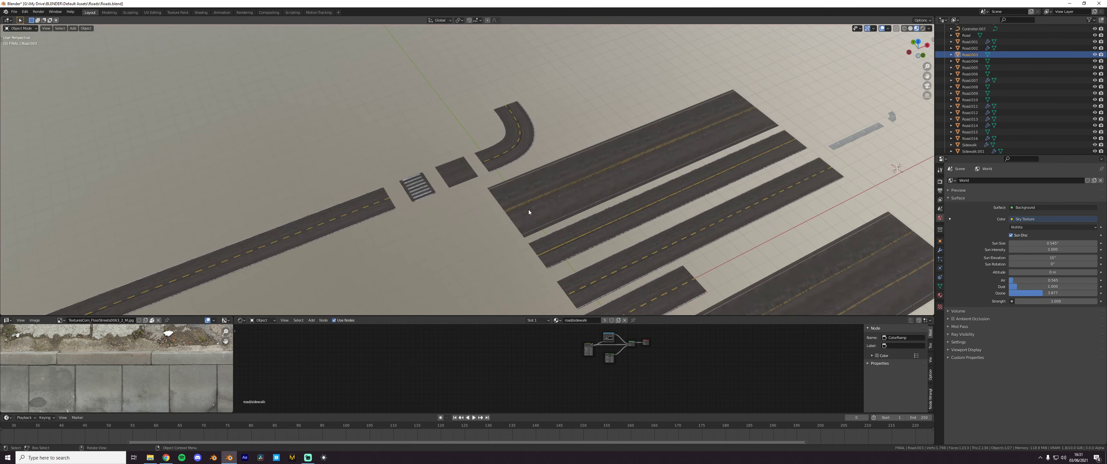
Select the standalone crosswalk piece and locate the only road group among its material nodes
{"action": "scroll", "coordinate": [529, 209], "scroll_direction": "up", "scroll_amount": 2}
{"action": "left_click", "coordinate": [593, 201]}
{"action": "scroll", "coordinate": [593, 201], "scroll_direction": "down", "scroll_amount": 3}
{"action": "middle_click_drag", "start_coordinate": [593, 201], "coordinate": [617, 181]}
{"action": "mouse_move", "coordinate": [507, 187]}
{"action": "middle_mouse_down"}
{"action": "mouse_move", "coordinate": [541, 198]}
{"action": "mouse_move", "coordinate": [501, 187]}
{"action": "middle_mouse_up"}
{"action": "scroll", "coordinate": [473, 189], "scroll_direction": "up", "scroll_amount": 2}
{"action": "left_click", "coordinate": [420, 195]}
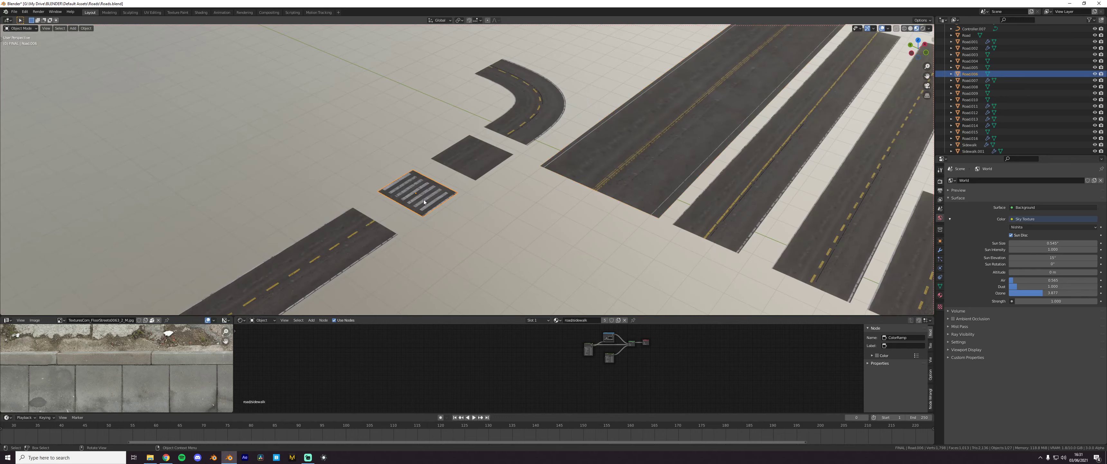
{"action": "scroll", "coordinate": [580, 349], "scroll_direction": "up", "scroll_amount": 2}
{"action": "scroll", "coordinate": [535, 352], "scroll_direction": "up", "scroll_amount": 4}
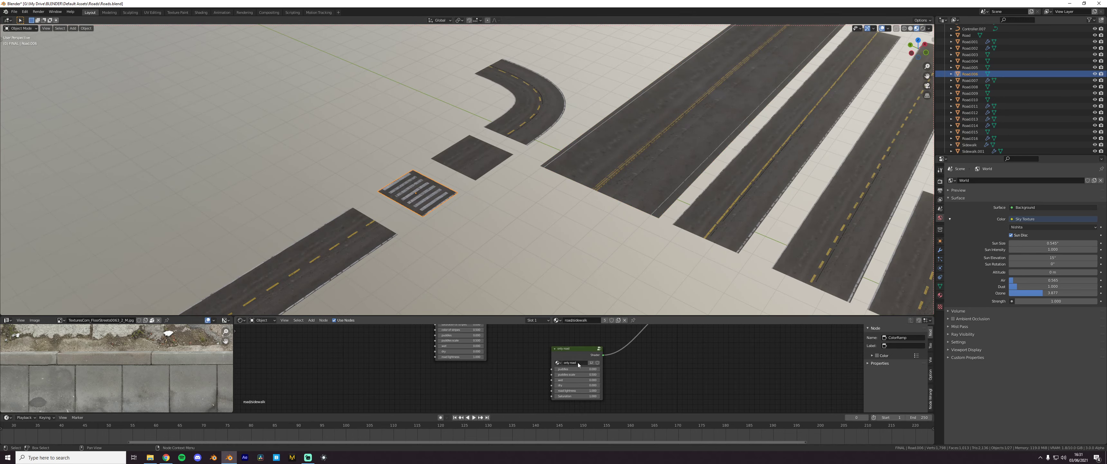
{"action": "middle_click_drag", "start_coordinate": [577, 365], "coordinate": [563, 356]}
{"action": "scroll", "coordinate": [547, 371], "scroll_direction": "up", "scroll_amount": 2}
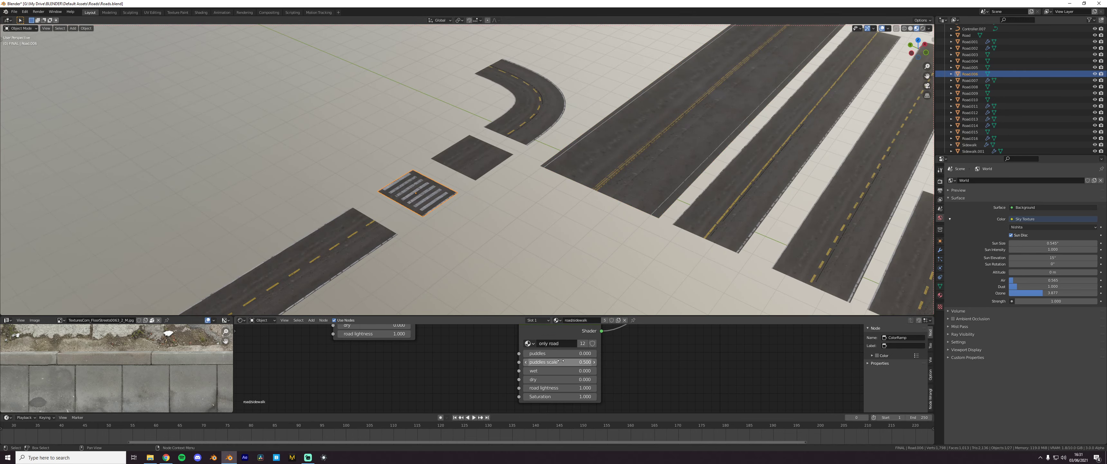
Raise the wet value of the crosswalk's only road group to 0.700
{"action": "scroll", "coordinate": [460, 181], "scroll_direction": "up", "scroll_amount": 6}
{"action": "middle_click_drag", "start_coordinate": [448, 185], "coordinate": [572, 185]}
{"action": "scroll", "coordinate": [519, 171], "scroll_direction": "up", "scroll_amount": 2}
{"action": "scroll", "coordinate": [559, 187], "scroll_direction": "down", "scroll_amount": 3}
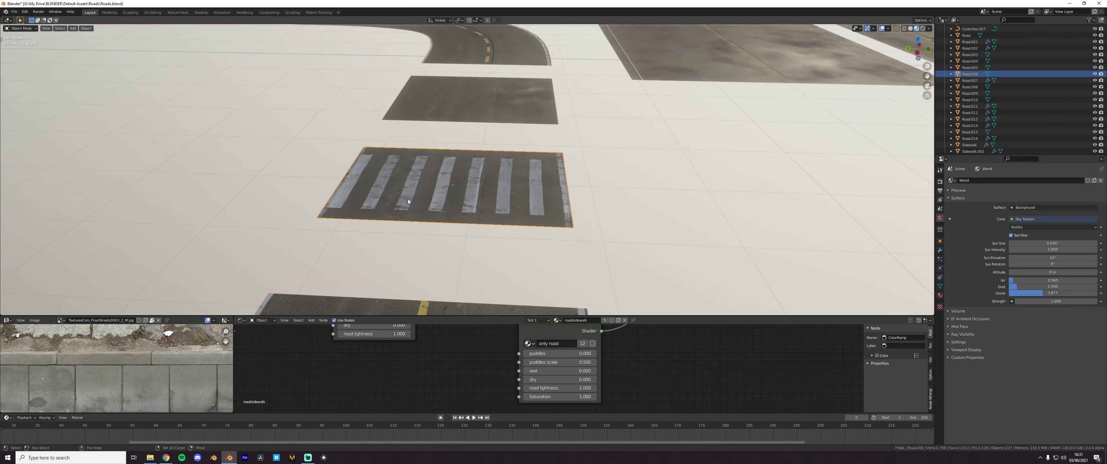
{"action": "middle_click_drag", "start_coordinate": [468, 208], "coordinate": [519, 201]}
{"action": "scroll", "coordinate": [486, 173], "scroll_direction": "up", "scroll_amount": 2}
{"action": "scroll", "coordinate": [549, 368], "scroll_direction": "up", "scroll_amount": 2}
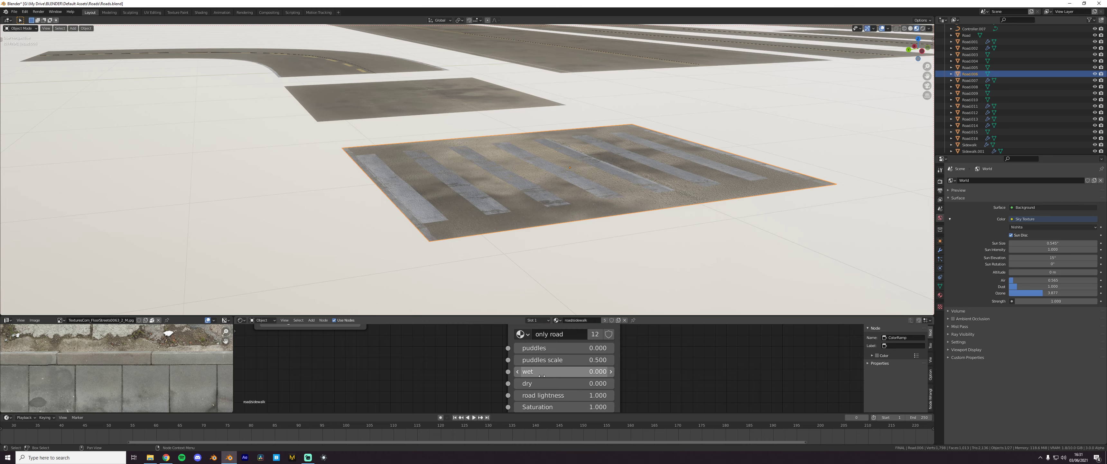
{"action": "left_click_drag", "start_coordinate": [559, 371], "coordinate": [573, 372]}
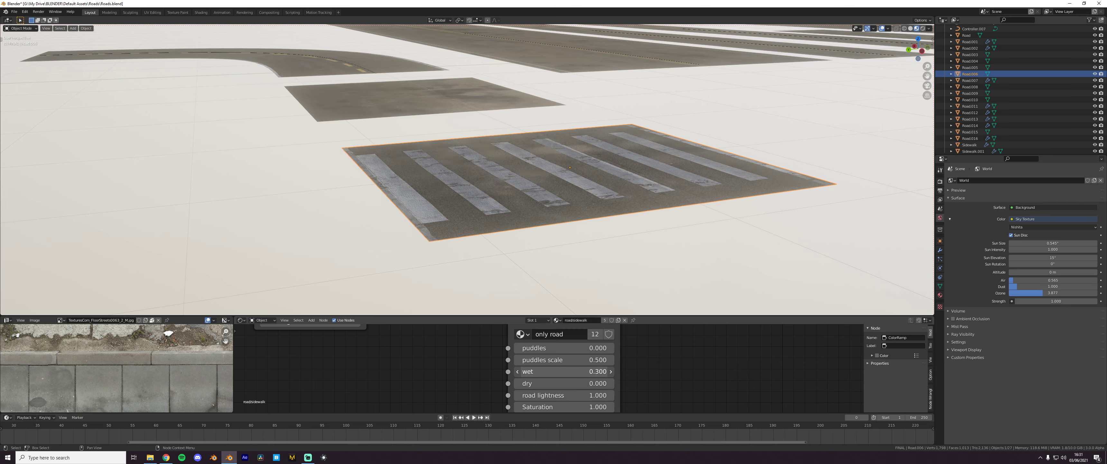
Try a saturation of 2.000 in the only road group and cancel the change
{"action": "middle_click_drag", "start_coordinate": [543, 395], "coordinate": [536, 372]}
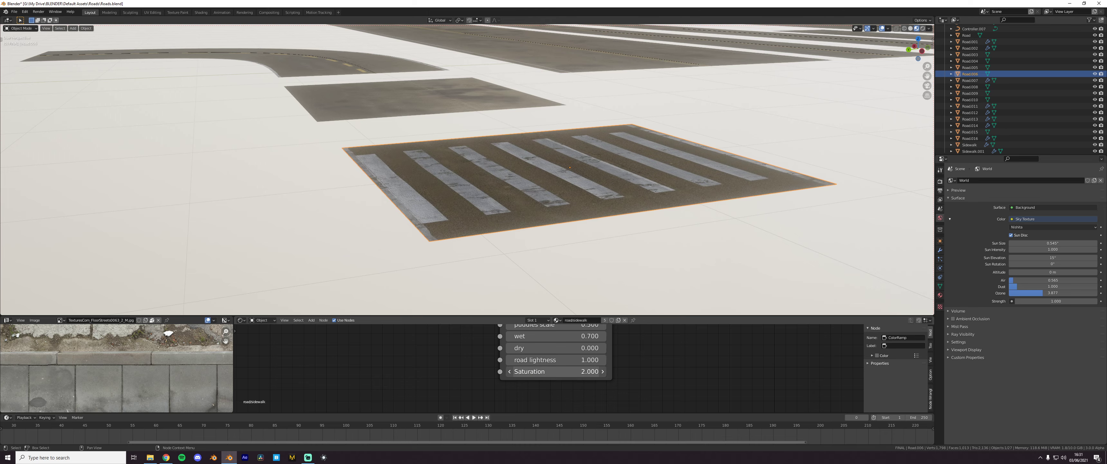
{"action": "left_click_drag", "start_coordinate": [527, 372], "coordinate": [555, 361]}
{"action": "right_click", "coordinate": [523, 361]}
{"action": "scroll", "coordinate": [523, 364], "scroll_direction": "down", "scroll_amount": 1}
{"action": "middle_click_drag", "start_coordinate": [523, 365], "coordinate": [520, 387]}
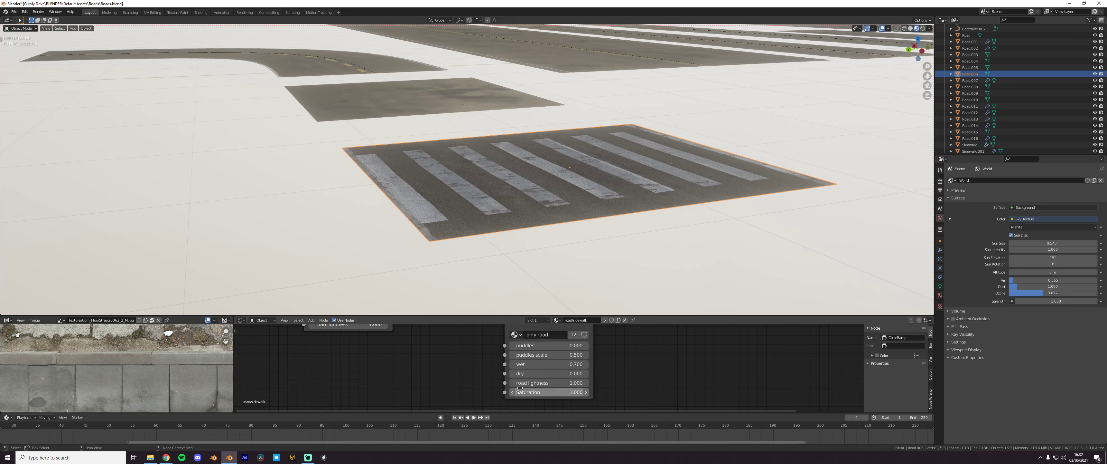
Set the only road group's wet value back to 0.000 and try out its puddles value
{"action": "scroll", "coordinate": [525, 364], "scroll_direction": "up", "scroll_amount": 3}
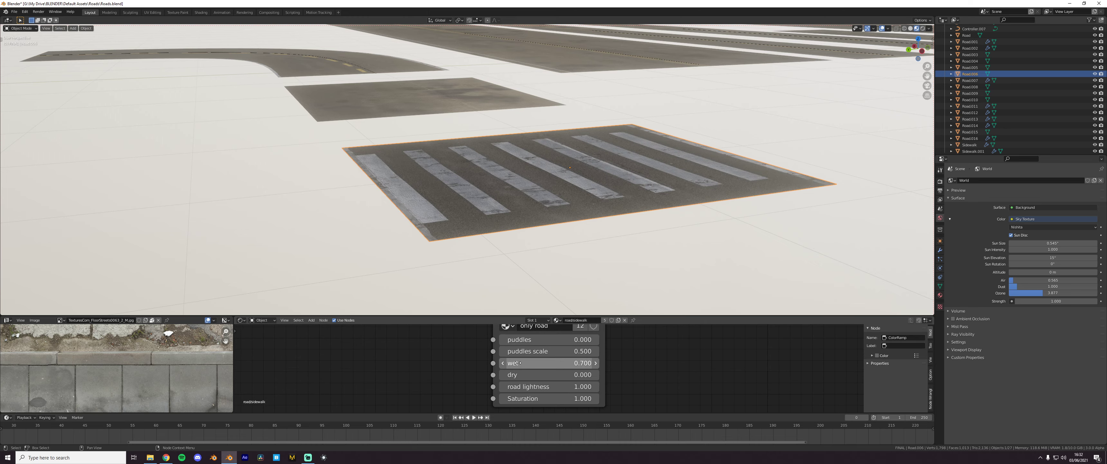
{"action": "mouse_move", "coordinate": [524, 364]}
{"action": "left_mouse_down"}
{"action": "mouse_move", "coordinate": [494, 365]}
{"action": "mouse_move", "coordinate": [555, 373]}
{"action": "mouse_move", "coordinate": [529, 374]}
{"action": "left_mouse_up"}
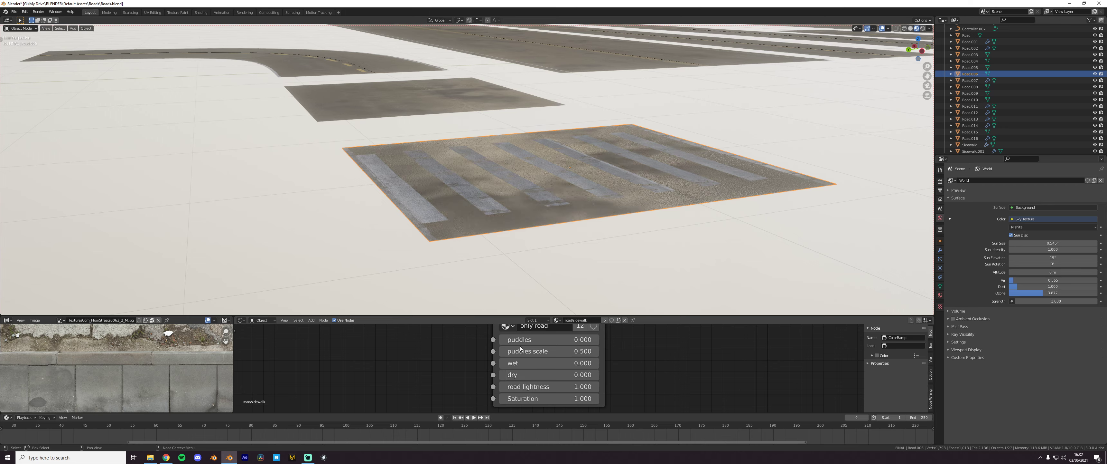
{"action": "mouse_move", "coordinate": [530, 340]}
{"action": "left_mouse_down"}
{"action": "mouse_move", "coordinate": [578, 351]}
{"action": "mouse_move", "coordinate": [543, 351]}
{"action": "left_mouse_up"}
Open the only road group and its nested asphalt group to examine their nodes, and return to the top-level material
{"action": "scroll", "coordinate": [547, 352], "scroll_direction": "down", "scroll_amount": 4}
{"action": "middle_click_drag", "start_coordinate": [547, 351], "coordinate": [554, 376]}
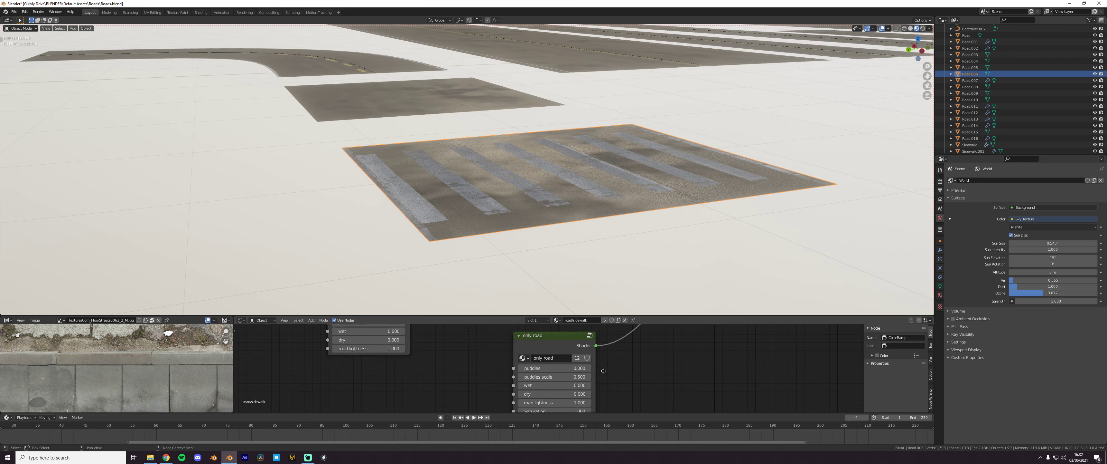
{"action": "scroll", "coordinate": [553, 374], "scroll_direction": "up", "scroll_amount": 1}
{"action": "left_click", "coordinate": [531, 341]}
{"action": "key", "text": "Tab"}
{"action": "scroll", "coordinate": [554, 357], "scroll_direction": "up", "scroll_amount": 2}
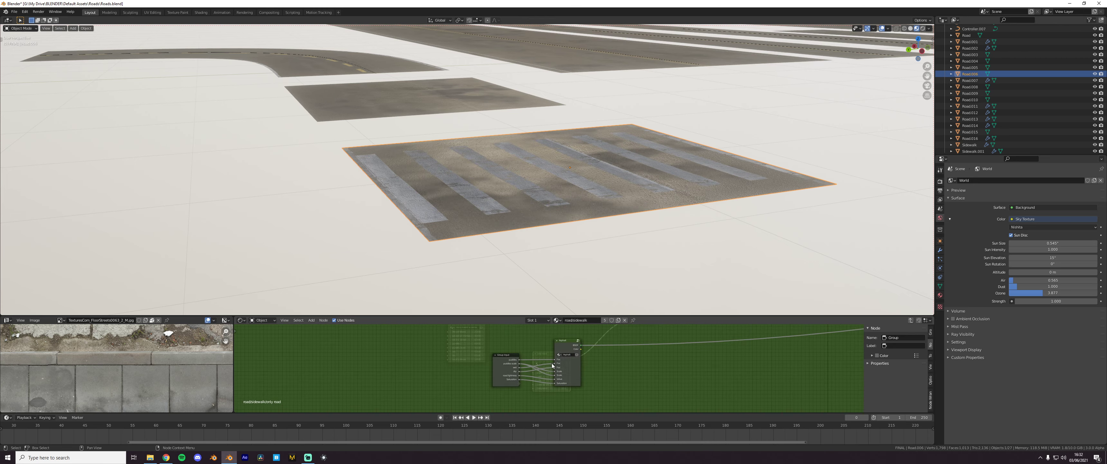
{"action": "key", "text": "Tab"}
{"action": "scroll", "coordinate": [533, 362], "scroll_direction": "down", "scroll_amount": 4}
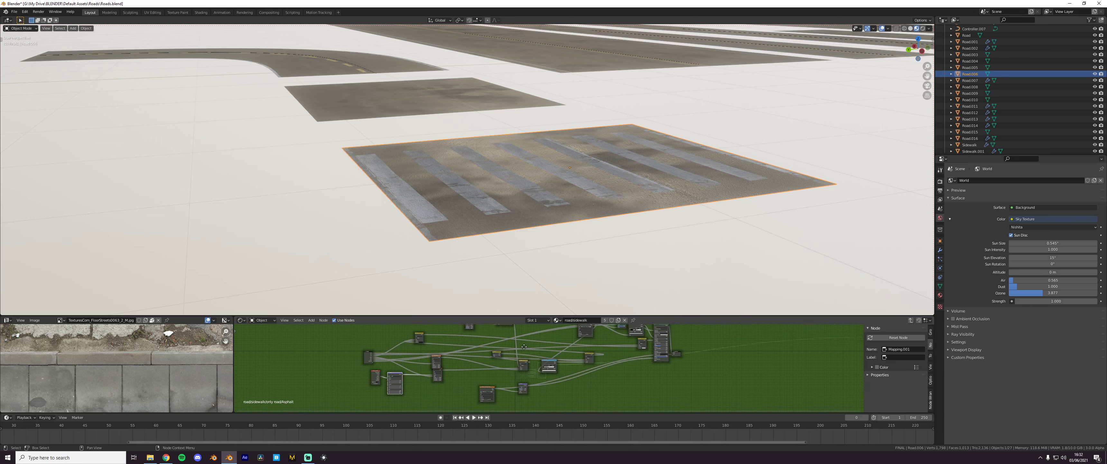
{"action": "key", "text": "Tab"}
{"action": "key", "text": "Tab"}
{"action": "scroll", "coordinate": [548, 371], "scroll_direction": "up", "scroll_amount": 4}
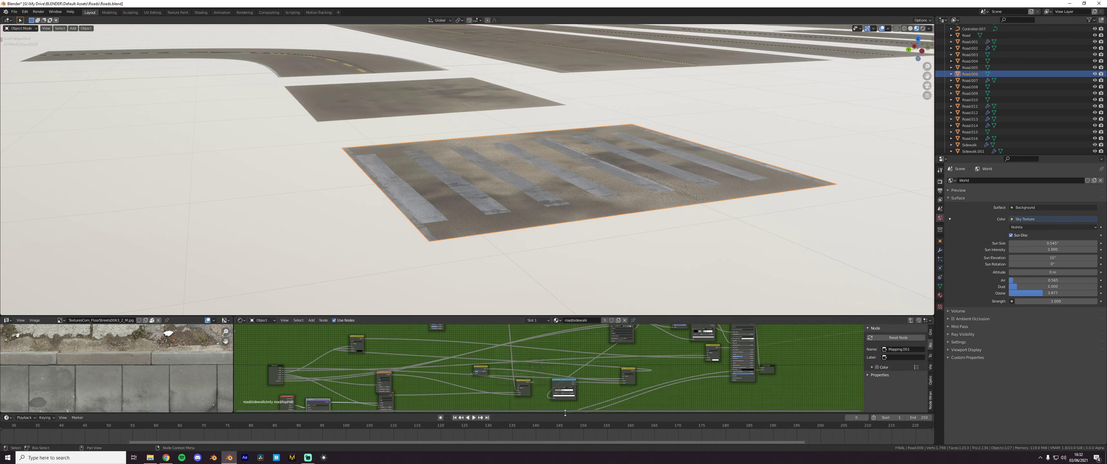
{"action": "scroll", "coordinate": [516, 380], "scroll_direction": "down", "scroll_amount": 4}
{"action": "key", "text": "Tab"}
{"action": "key", "text": "Tab"}
{"action": "scroll", "coordinate": [537, 370], "scroll_direction": "up", "scroll_amount": 4}
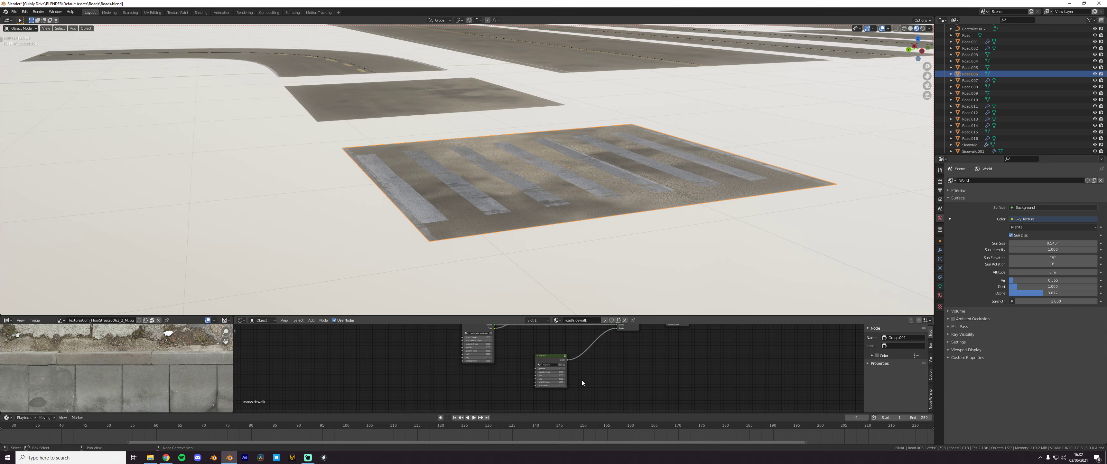
Try a color of stripes value of 0.000 in the crosswalk's road shader w sidewalk group
{"action": "mouse_move", "coordinate": [572, 241]}
{"action": "middle_mouse_down"}
{"action": "mouse_move", "coordinate": [548, 211]}
{"action": "mouse_move", "coordinate": [518, 206]}
{"action": "mouse_move", "coordinate": [555, 212]}
{"action": "middle_mouse_up"}
{"action": "scroll", "coordinate": [556, 212], "scroll_direction": "up", "scroll_amount": 4}
{"action": "middle_click_drag", "start_coordinate": [536, 338], "coordinate": [563, 376]}
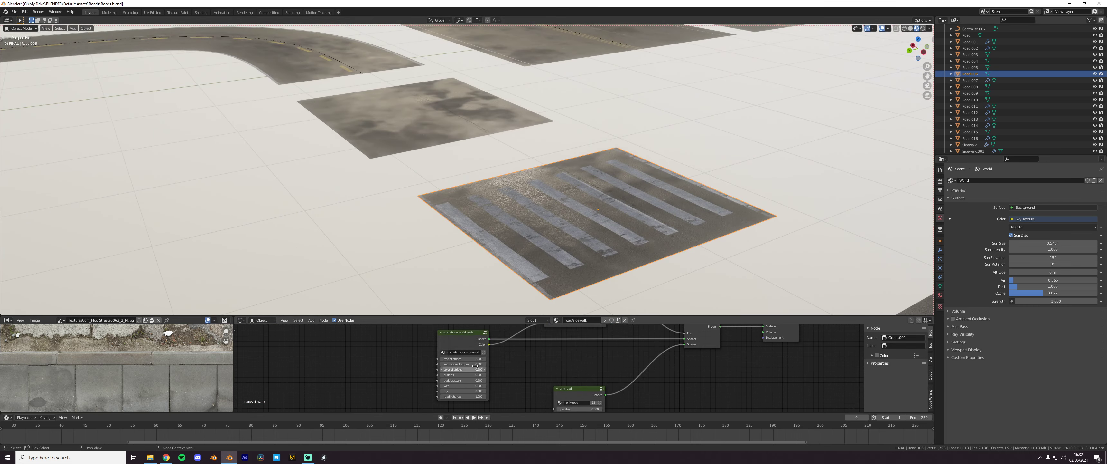
{"action": "scroll", "coordinate": [490, 355], "scroll_direction": "up", "scroll_amount": 5}
{"action": "middle_click_drag", "start_coordinate": [490, 355], "coordinate": [565, 337]}
{"action": "middle_click_drag", "start_coordinate": [628, 258], "coordinate": [605, 207]}
{"action": "scroll", "coordinate": [547, 383], "scroll_direction": "up", "scroll_amount": 3}
{"action": "mouse_move", "coordinate": [547, 386]}
{"action": "middle_mouse_down"}
{"action": "mouse_move", "coordinate": [536, 361]}
{"action": "mouse_move", "coordinate": [536, 376]}
{"action": "middle_mouse_up"}
{"action": "mouse_move", "coordinate": [529, 346]}
{"action": "left_mouse_down"}
{"action": "mouse_move", "coordinate": [545, 346]}
{"action": "mouse_move", "coordinate": [523, 346]}
{"action": "left_mouse_up"}
{"action": "key", "text": "Escape"}
{"action": "scroll", "coordinate": [501, 368], "scroll_direction": "up", "scroll_amount": 1}
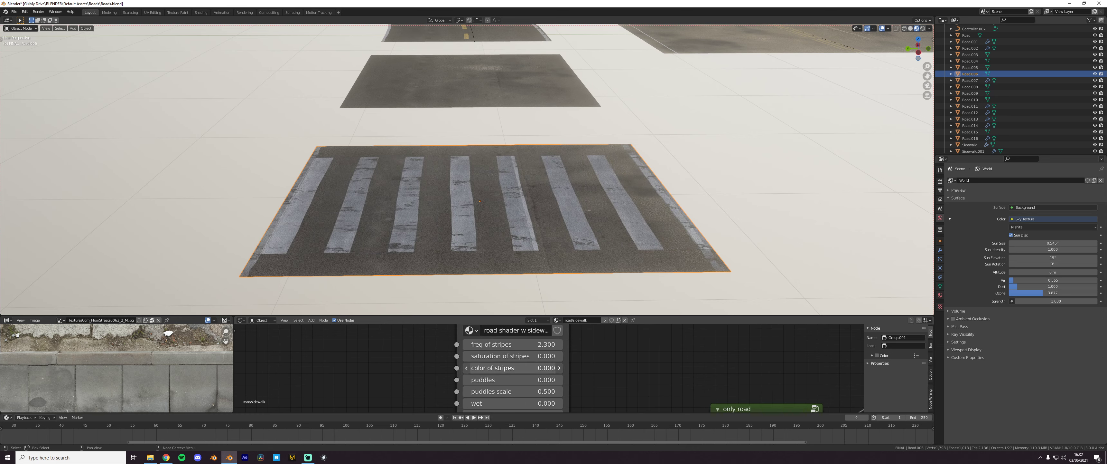
Try a stripe saturation of 1.000 and a different stripe color on the crosswalk, and undo both changes
{"action": "left_click_drag", "start_coordinate": [512, 356], "coordinate": [537, 356]}
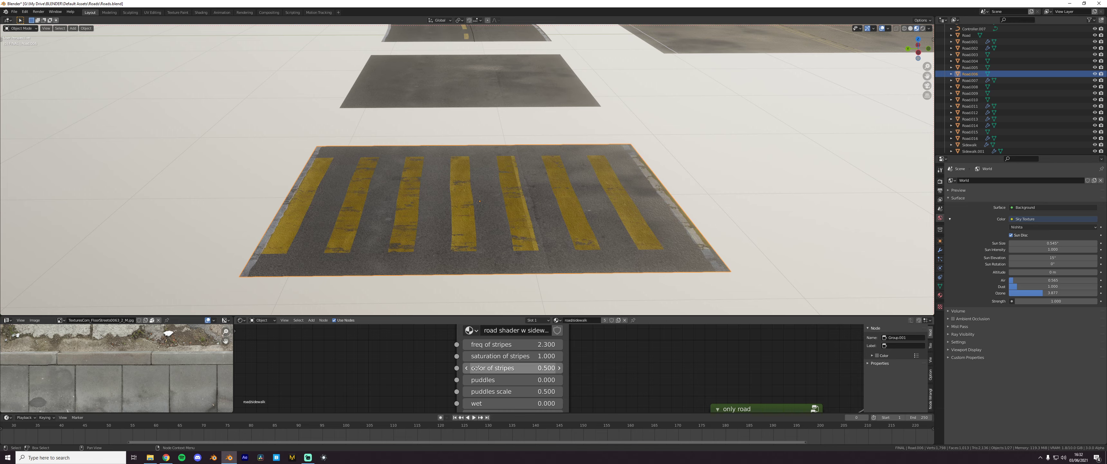
{"action": "left_click_drag", "start_coordinate": [477, 368], "coordinate": [500, 368]}
{"action": "key", "text": "ctrl+z"}
{"action": "key", "text": "ctrl+z"}
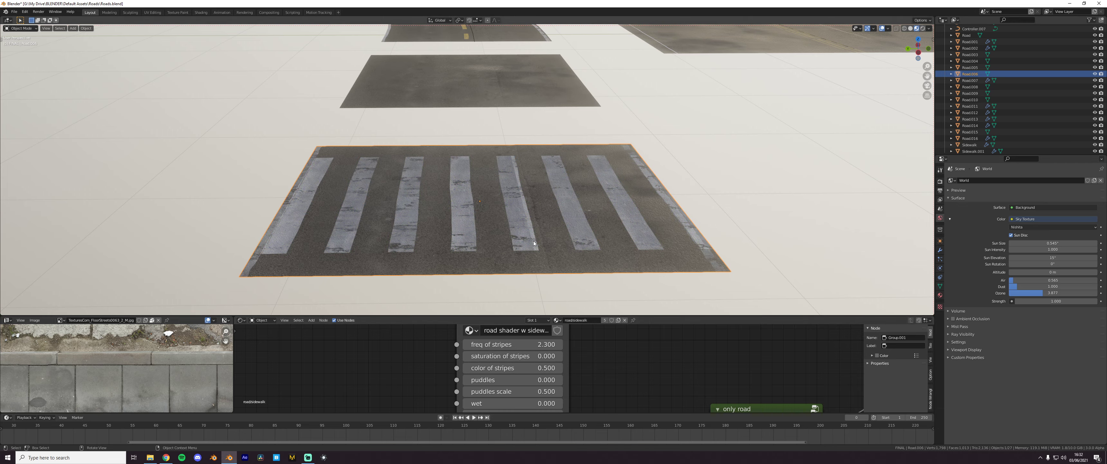
Select the curved road and try saturation of stripes values of 0.000 and 0.300 in its road shader group
{"action": "scroll", "coordinate": [534, 244], "scroll_direction": "down", "scroll_amount": 2}
{"action": "middle_click_drag", "start_coordinate": [512, 380], "coordinate": [511, 355]}
{"action": "middle_click_drag", "start_coordinate": [480, 191], "coordinate": [650, 260]}
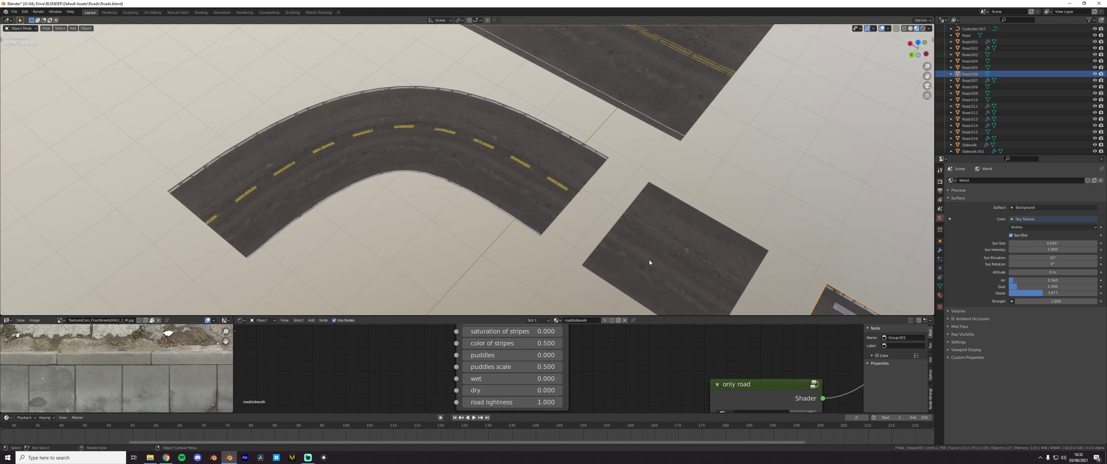
{"action": "scroll", "coordinate": [649, 260], "scroll_direction": "up", "scroll_amount": 2}
{"action": "left_click", "coordinate": [575, 218]}
{"action": "middle_click_drag", "start_coordinate": [575, 218], "coordinate": [553, 210]}
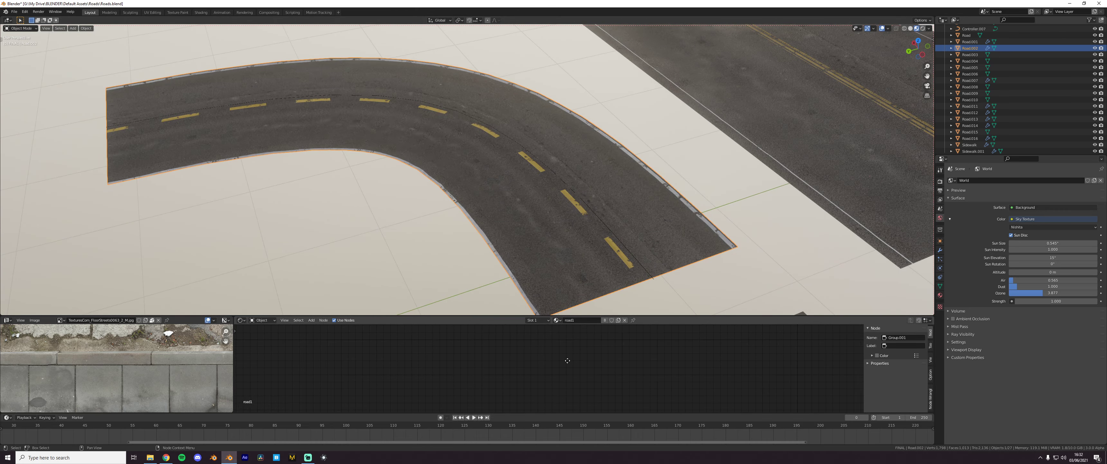
{"action": "scroll", "coordinate": [539, 358], "scroll_direction": "up", "scroll_amount": 4}
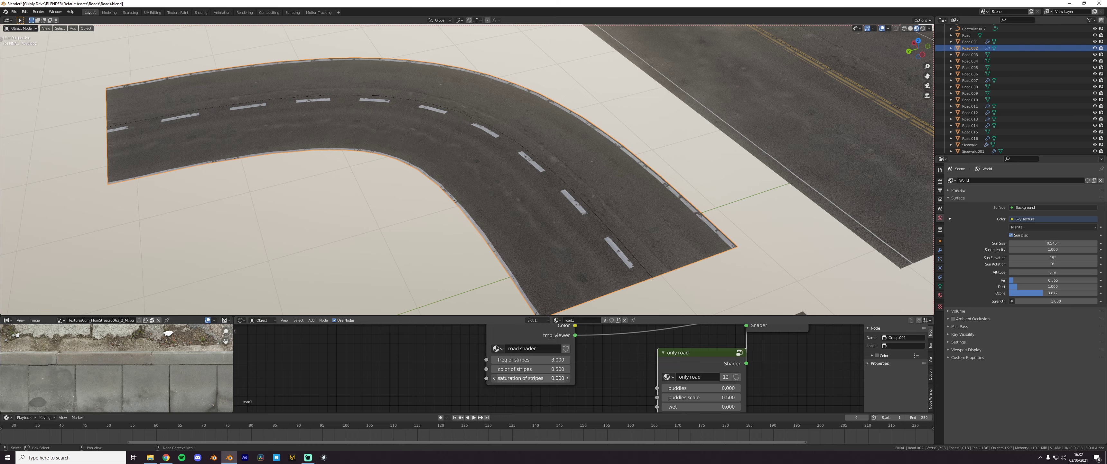
{"action": "scroll", "coordinate": [469, 382], "scroll_direction": "up", "scroll_amount": 1}
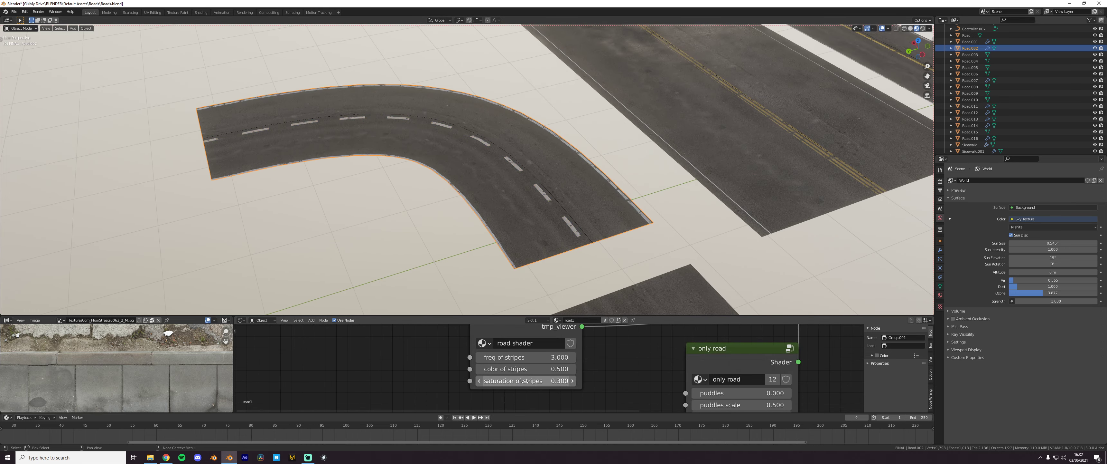
Check the curved road's stripes from other angles and set their saturation to 0.000
{"action": "scroll", "coordinate": [626, 234], "scroll_direction": "down", "scroll_amount": 5}
{"action": "left_click", "coordinate": [626, 233]}
{"action": "middle_click_drag", "start_coordinate": [626, 233], "coordinate": [593, 257]}
{"action": "scroll", "coordinate": [591, 250], "scroll_direction": "up", "scroll_amount": 4}
{"action": "left_click", "coordinate": [582, 260]}
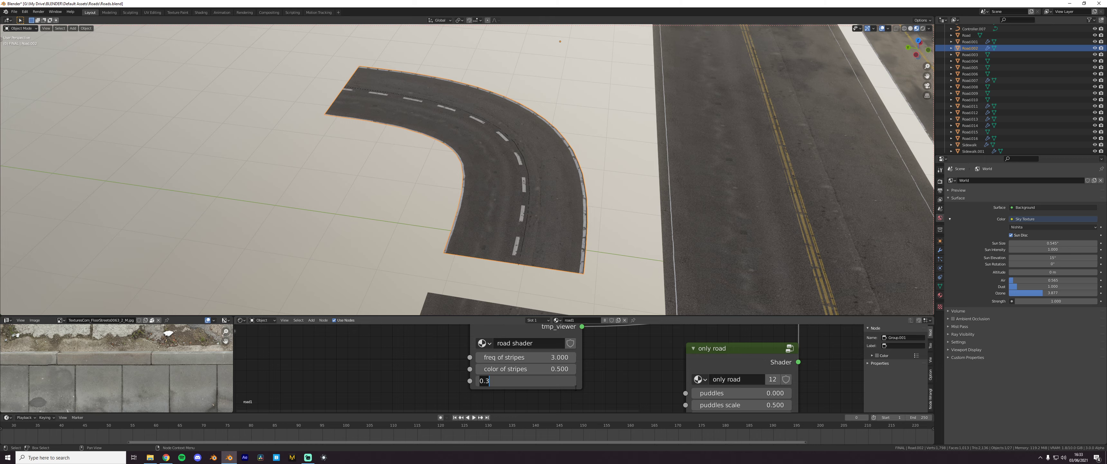
{"action": "scroll", "coordinate": [544, 365], "scroll_direction": "up", "scroll_amount": 1}
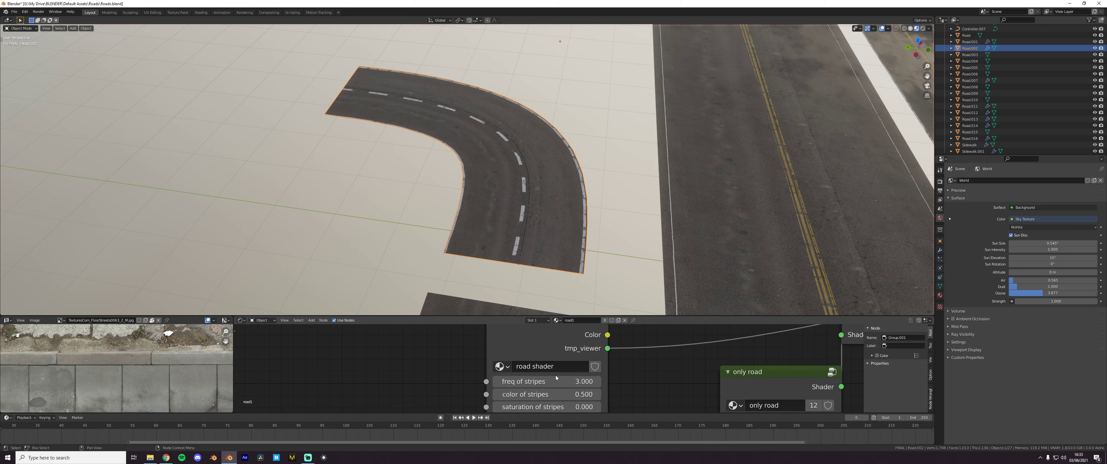
Set the curved road's freq of stripes to 0.000 and inspect its surface and edge lines without overlays
{"action": "middle_click_drag", "start_coordinate": [567, 309], "coordinate": [588, 277]}
{"action": "left_click", "coordinate": [883, 28]}
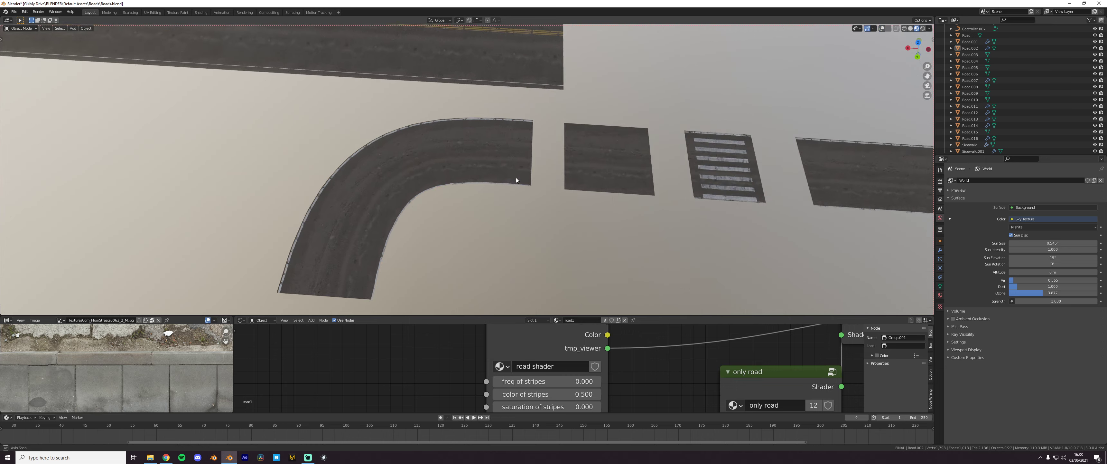
{"action": "middle_click_drag", "start_coordinate": [515, 177], "coordinate": [554, 176]}
{"action": "scroll", "coordinate": [465, 188], "scroll_direction": "up", "scroll_amount": 4}
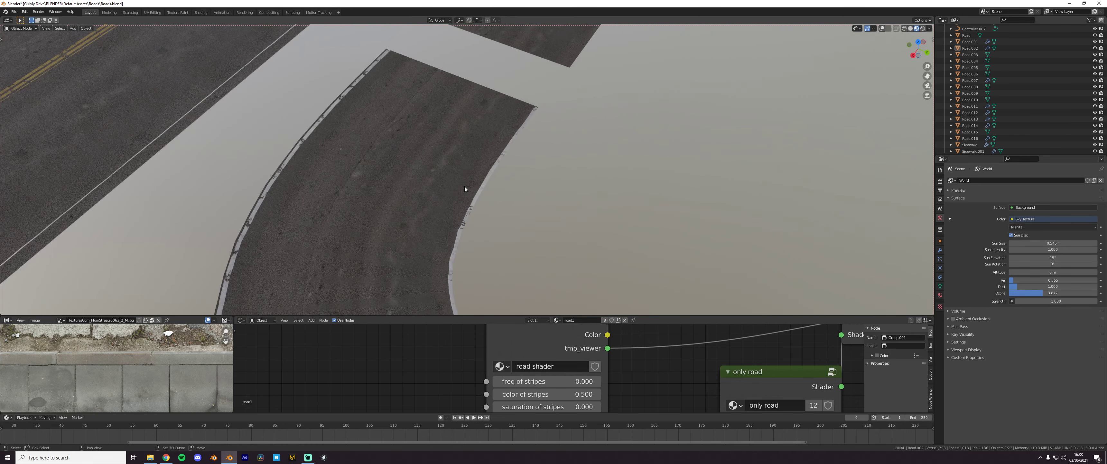
{"action": "scroll", "coordinate": [430, 378], "scroll_direction": "down", "scroll_amount": 3}
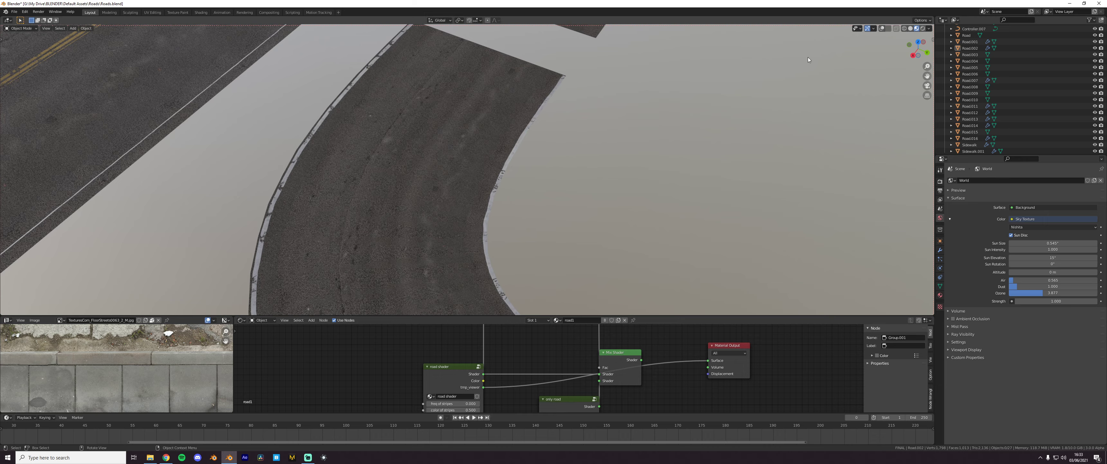
{"action": "middle_click_drag", "start_coordinate": [472, 193], "coordinate": [578, 156], "text": "shift"}
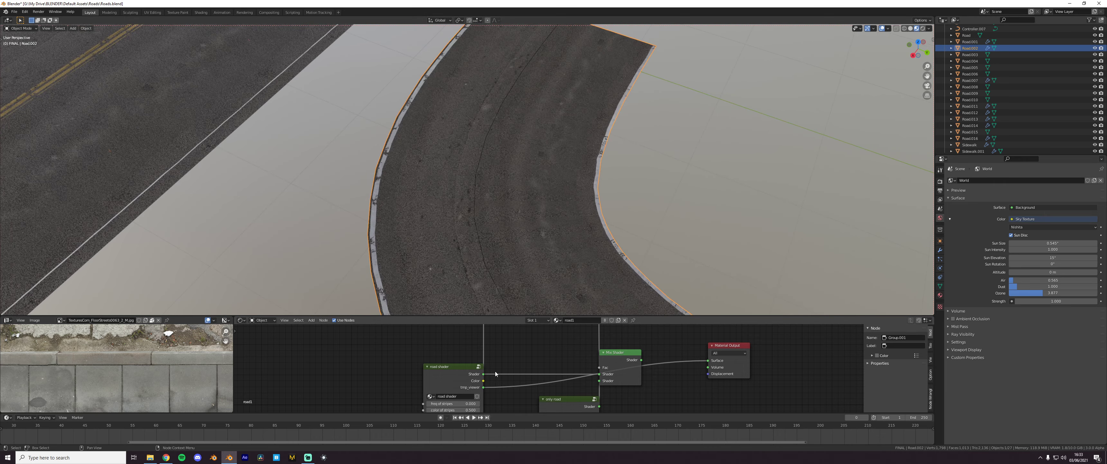
Open the curved road's road shader group and examine its texture, color and shader nodes
{"action": "scroll", "coordinate": [495, 373], "scroll_direction": "down", "scroll_amount": 2}
{"action": "middle_click_drag", "start_coordinate": [498, 373], "coordinate": [434, 285]}
{"action": "scroll", "coordinate": [559, 389], "scroll_direction": "down", "scroll_amount": 1}
{"action": "scroll", "coordinate": [559, 389], "scroll_direction": "down", "scroll_amount": 1}
{"action": "key", "text": "Tab"}
{"action": "scroll", "coordinate": [523, 366], "scroll_direction": "down", "scroll_amount": 6}
{"action": "scroll", "coordinate": [511, 345], "scroll_direction": "up", "scroll_amount": 3}
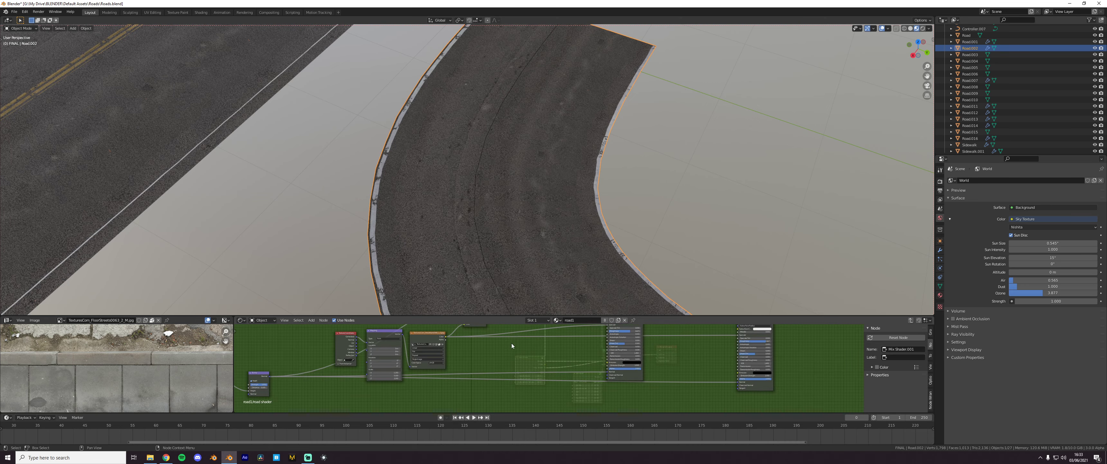
{"action": "scroll", "coordinate": [512, 345], "scroll_direction": "up", "scroll_amount": 1}
{"action": "middle_click_drag", "start_coordinate": [538, 353], "coordinate": [446, 397]}
{"action": "scroll", "coordinate": [620, 373], "scroll_direction": "up", "scroll_amount": 3}
{"action": "scroll", "coordinate": [660, 368], "scroll_direction": "up", "scroll_amount": 4}
{"action": "middle_click_drag", "start_coordinate": [696, 368], "coordinate": [602, 375]}
{"action": "scroll", "coordinate": [602, 375], "scroll_direction": "down", "scroll_amount": 5}
{"action": "middle_click_drag", "start_coordinate": [457, 374], "coordinate": [516, 367]}
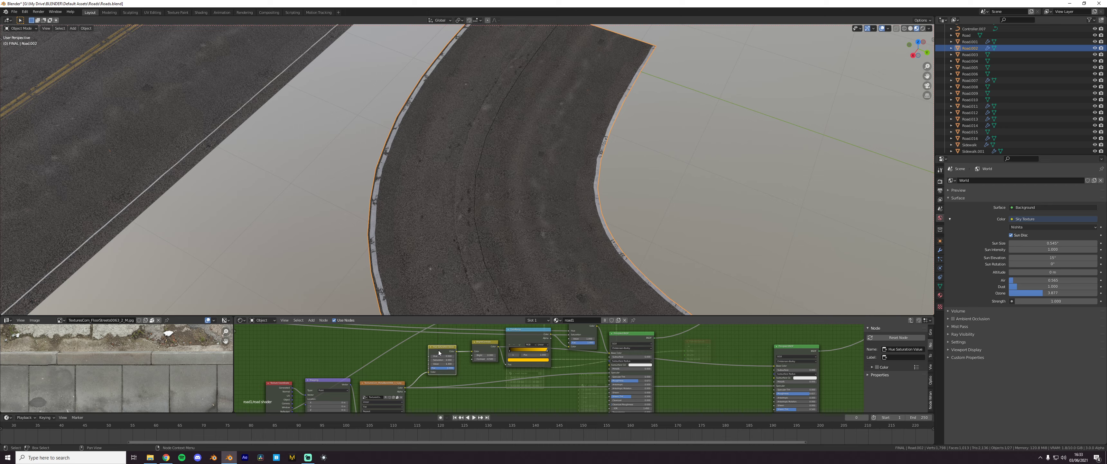
Try out the Bright/Contrast node's setting in the road shader group and check the curved road's edge lines
{"action": "scroll", "coordinate": [439, 352], "scroll_direction": "up", "scroll_amount": 3}
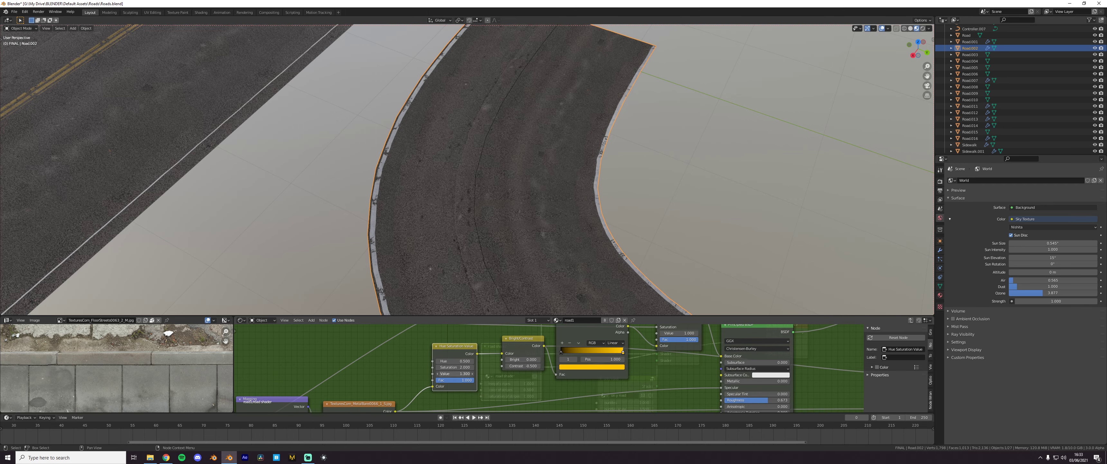
{"action": "scroll", "coordinate": [538, 364], "scroll_direction": "down", "scroll_amount": 2}
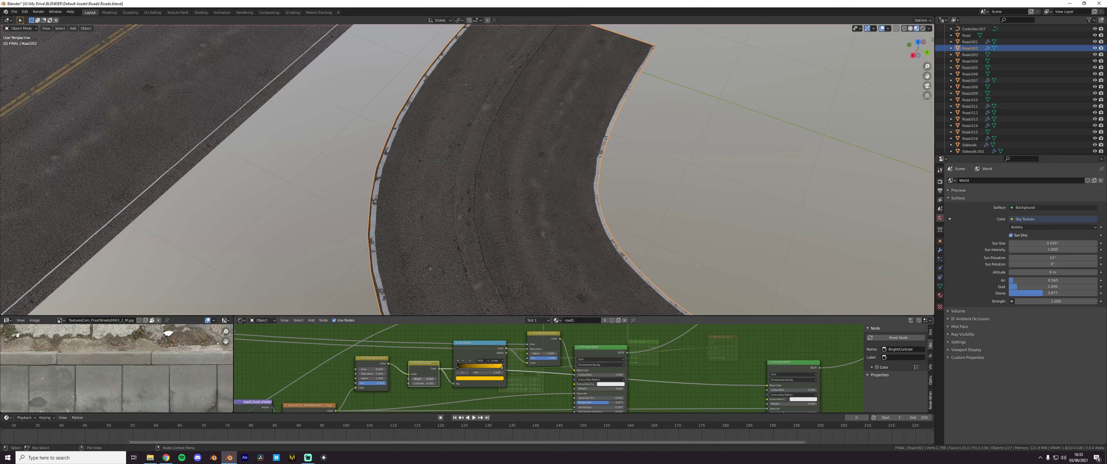
{"action": "left_click_drag", "start_coordinate": [424, 379], "coordinate": [421, 379]}
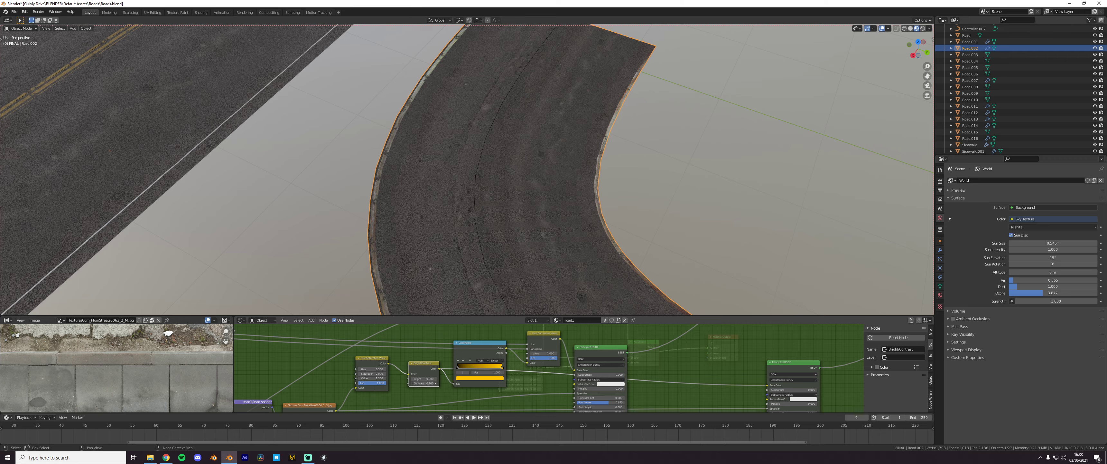
{"action": "scroll", "coordinate": [414, 258], "scroll_direction": "down", "scroll_amount": 5}
{"action": "scroll", "coordinate": [503, 251], "scroll_direction": "up", "scroll_amount": 2}
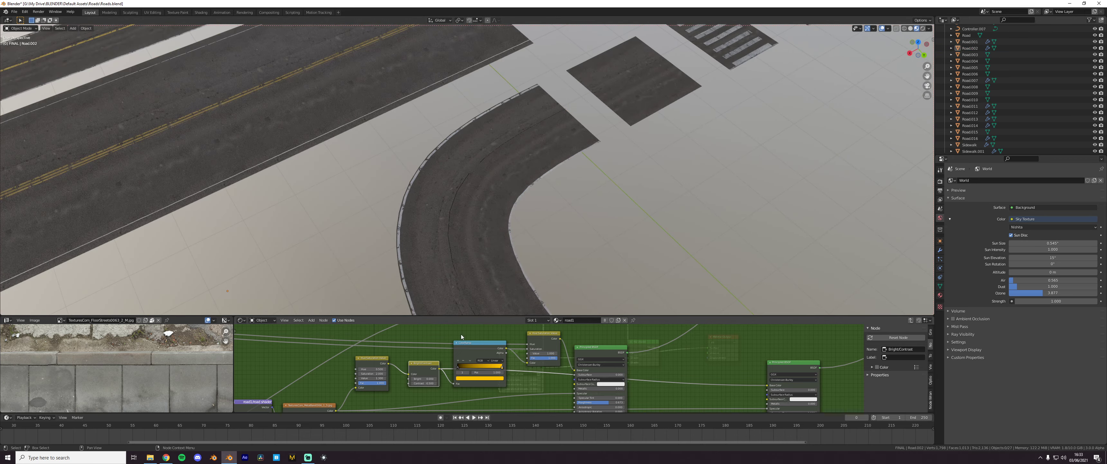
Leave the road shader group and select the highway road with the double yellow center line
{"action": "key", "text": "Tab"}
{"action": "scroll", "coordinate": [432, 221], "scroll_direction": "down", "scroll_amount": 6}
{"action": "middle_click_drag", "start_coordinate": [432, 220], "coordinate": [490, 164]}
{"action": "left_click", "coordinate": [491, 163]}
{"action": "scroll", "coordinate": [501, 191], "scroll_direction": "up", "scroll_amount": 6}
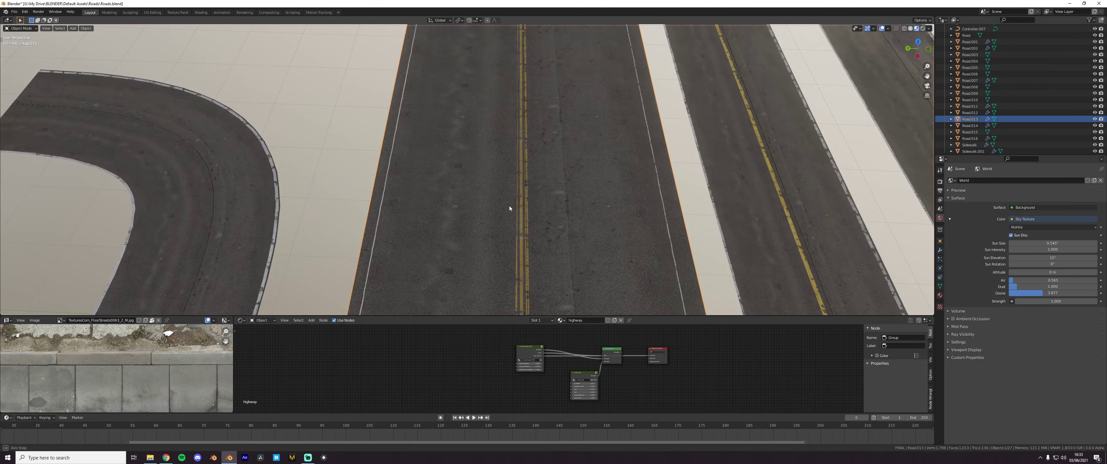
{"action": "scroll", "coordinate": [524, 189], "scroll_direction": "down", "scroll_amount": 2}
{"action": "mouse_move", "coordinate": [542, 211]}
{"action": "middle_mouse_down"}
{"action": "mouse_move", "coordinate": [541, 188]}
{"action": "mouse_move", "coordinate": [538, 200]}
{"action": "middle_mouse_up"}
{"action": "scroll", "coordinate": [548, 367], "scroll_direction": "up", "scroll_amount": 5}
Try blue stripes with the color of stripes value in the highway's road shader.003 group and restore the yellow
{"action": "key", "text": "Tab"}
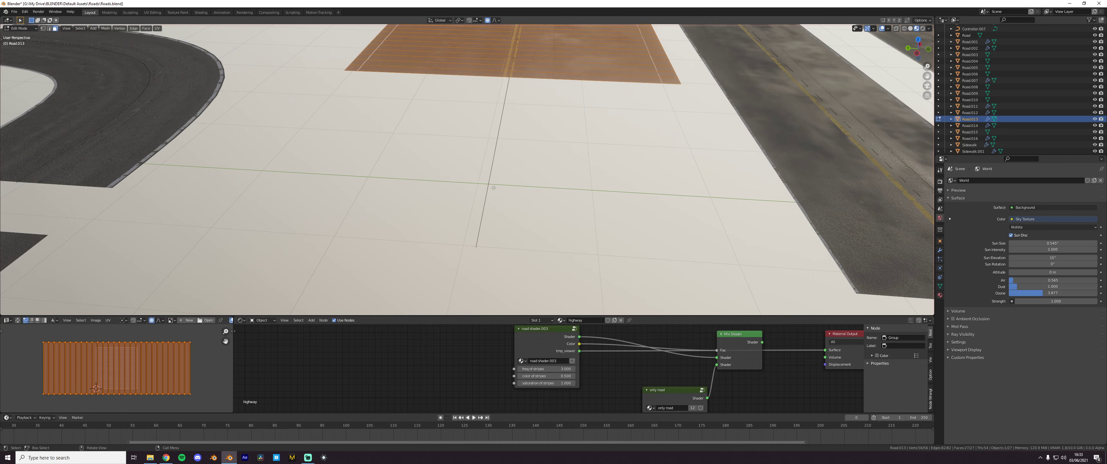
{"action": "key", "text": "Tab"}
{"action": "key", "text": "Tab"}
{"action": "key", "text": "Tab"}
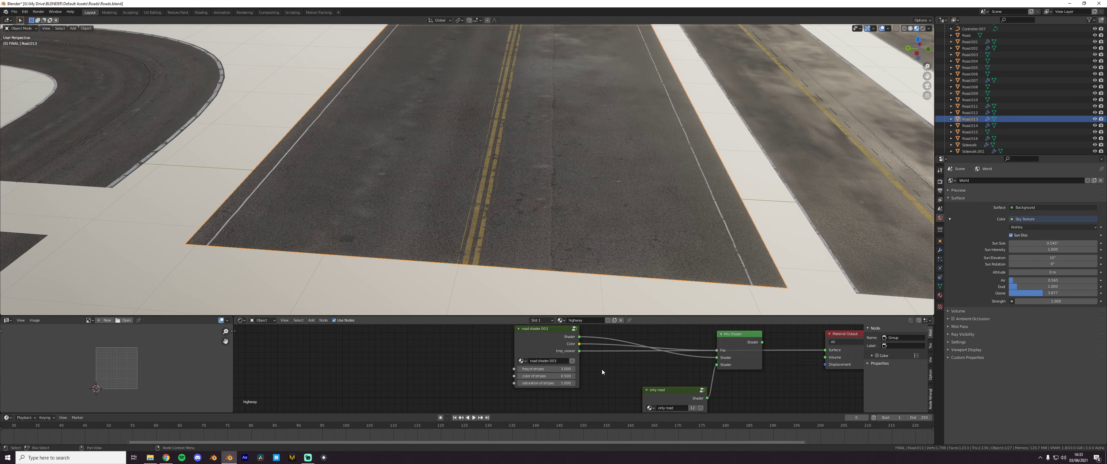
{"action": "left_click", "coordinate": [550, 336]}
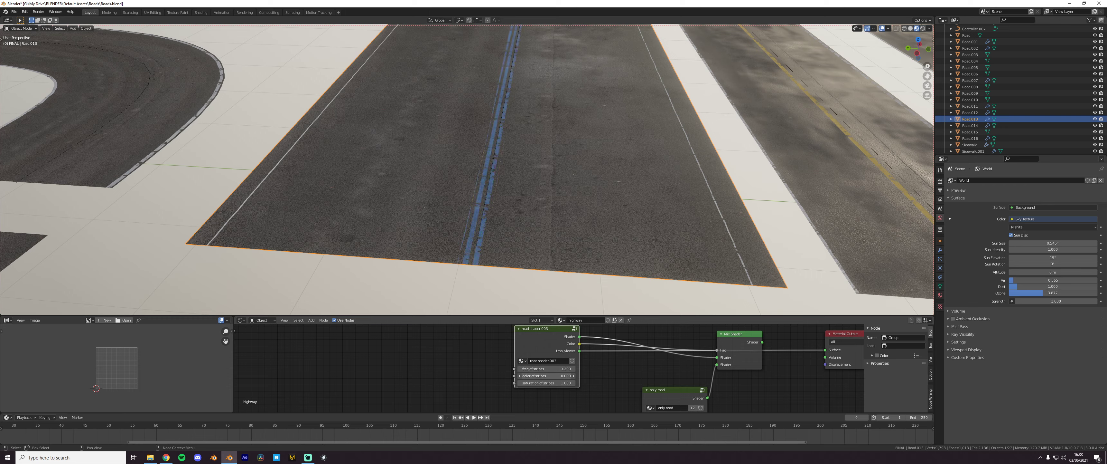
{"action": "left_click_drag", "start_coordinate": [549, 376], "coordinate": [572, 376]}
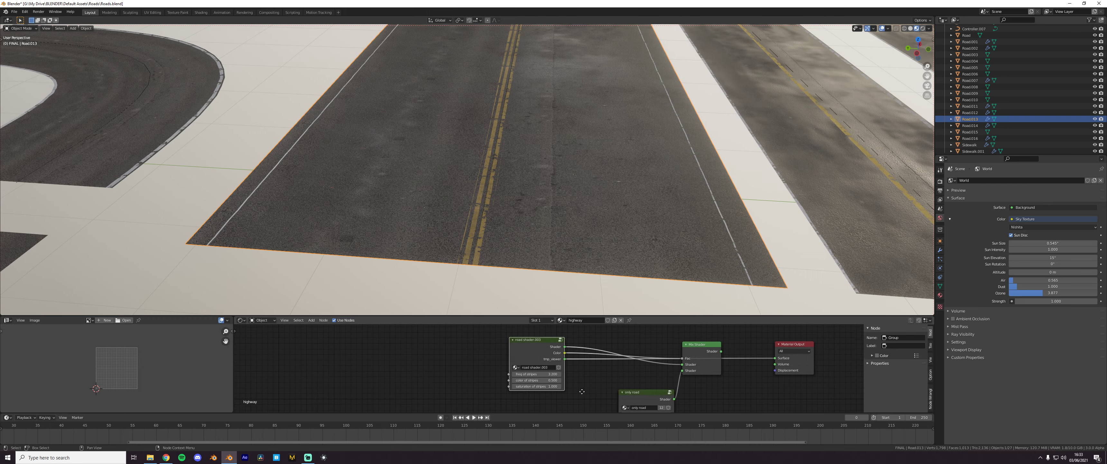
Open the highway's road shader.003 group and try out the first Wave Texture's scale, finishing at 18.230
{"action": "key", "text": "Tab"}
{"action": "scroll", "coordinate": [581, 381], "scroll_direction": "down", "scroll_amount": 5}
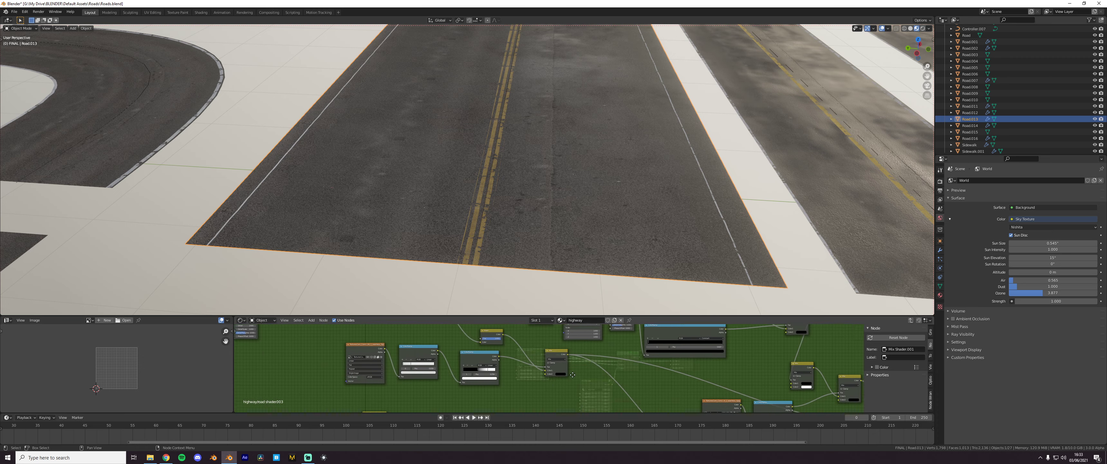
{"action": "scroll", "coordinate": [617, 392], "scroll_direction": "up", "scroll_amount": 8}
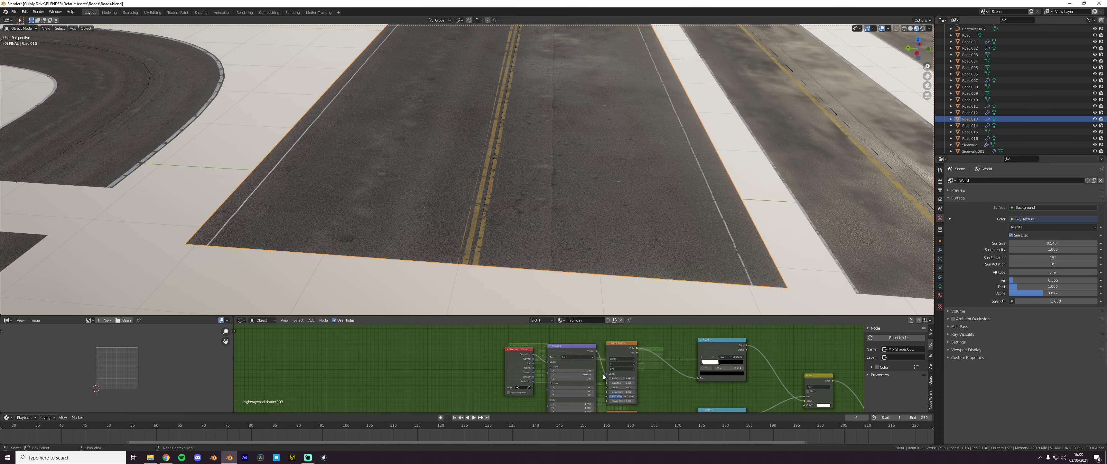
{"action": "left_click_drag", "start_coordinate": [523, 340], "coordinate": [497, 339]}
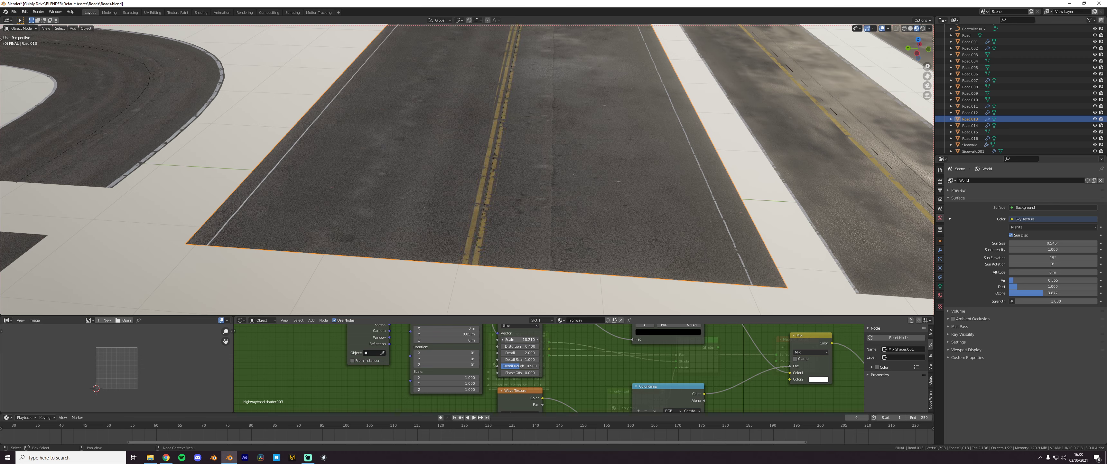
{"action": "scroll", "coordinate": [526, 339], "scroll_direction": "up", "scroll_amount": 2}
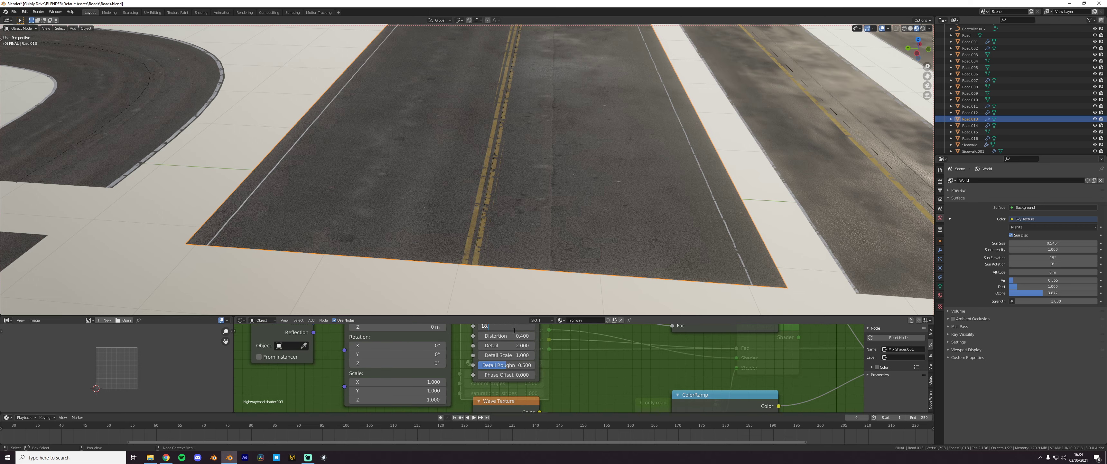
{"action": "key", "text": "Return"}
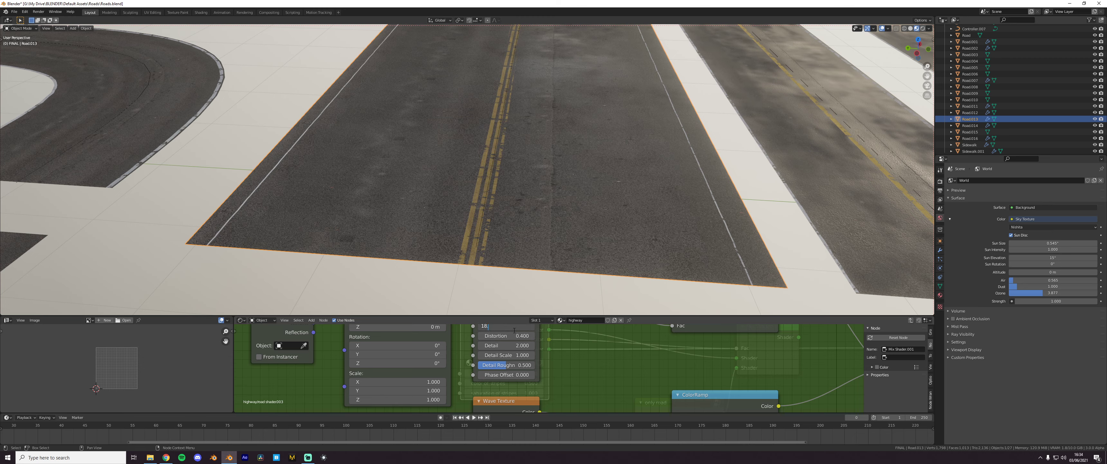
{"action": "type", "text": ".1"}
{"action": "key", "text": "Return"}
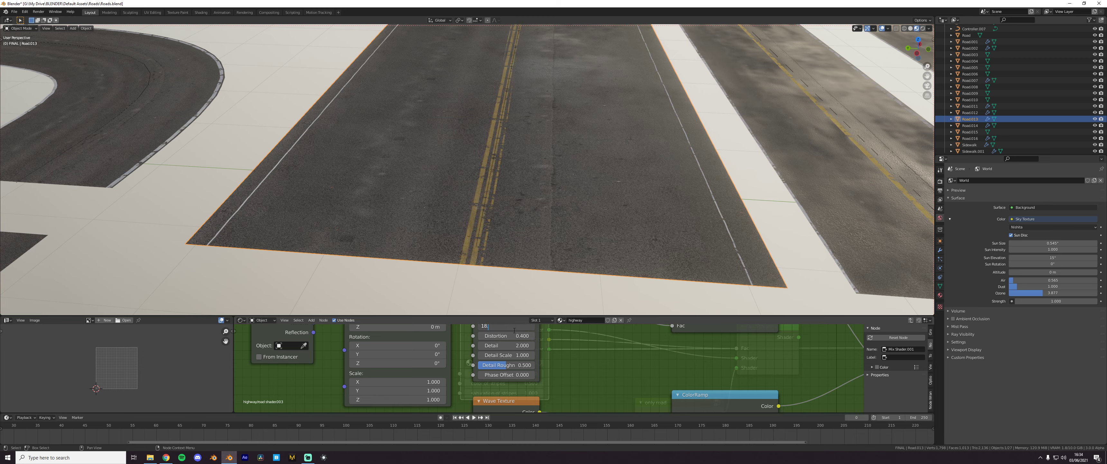
{"action": "type", "text": "5"}
{"action": "key", "text": "Return"}
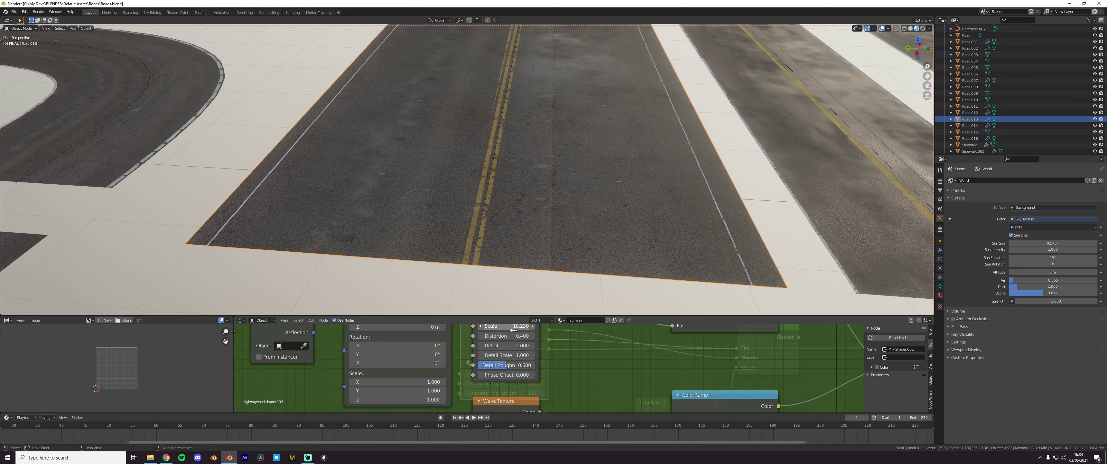
Set the scale of the second Wave Texture in the highway's shader group to 0.320
{"action": "scroll", "coordinate": [490, 152], "scroll_direction": "down", "scroll_amount": 5}
{"action": "mouse_move", "coordinate": [490, 152]}
{"action": "middle_mouse_down"}
{"action": "mouse_move", "coordinate": [497, 174]}
{"action": "mouse_move", "coordinate": [497, 156]}
{"action": "middle_mouse_up"}
{"action": "scroll", "coordinate": [497, 167], "scroll_direction": "down", "scroll_amount": 6}
{"action": "scroll", "coordinate": [497, 174], "scroll_direction": "up", "scroll_amount": 5}
{"action": "scroll", "coordinate": [498, 175], "scroll_direction": "up", "scroll_amount": 3}
{"action": "scroll", "coordinate": [539, 339], "scroll_direction": "down", "scroll_amount": 2}
{"action": "middle_click_drag", "start_coordinate": [537, 379], "coordinate": [531, 342]}
{"action": "middle_click_drag", "start_coordinate": [518, 400], "coordinate": [525, 360]}
{"action": "scroll", "coordinate": [525, 360], "scroll_direction": "up", "scroll_amount": 1}
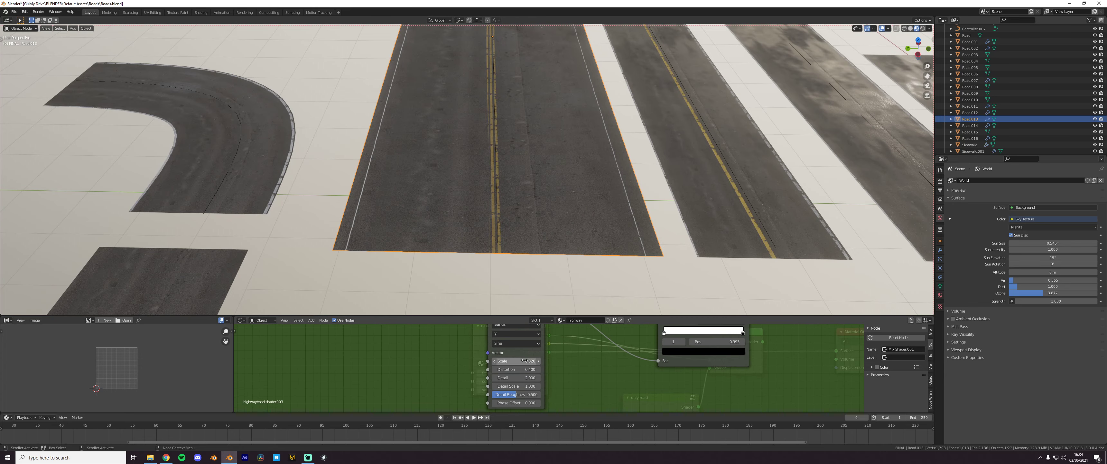
{"action": "scroll", "coordinate": [524, 359], "scroll_direction": "up", "scroll_amount": 1}
{"action": "left_click_drag", "start_coordinate": [525, 360], "coordinate": [507, 360]}
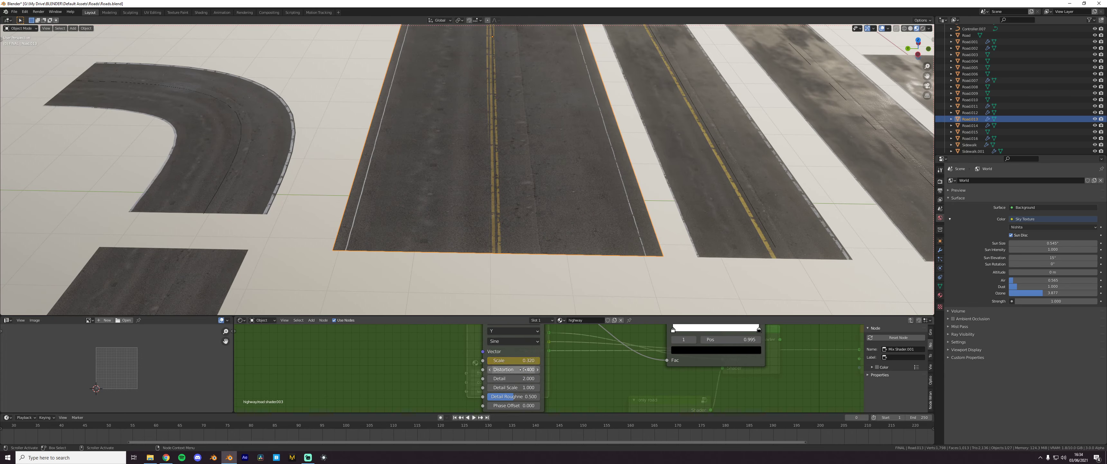
{"action": "middle_click_drag", "start_coordinate": [540, 368], "coordinate": [448, 401]}
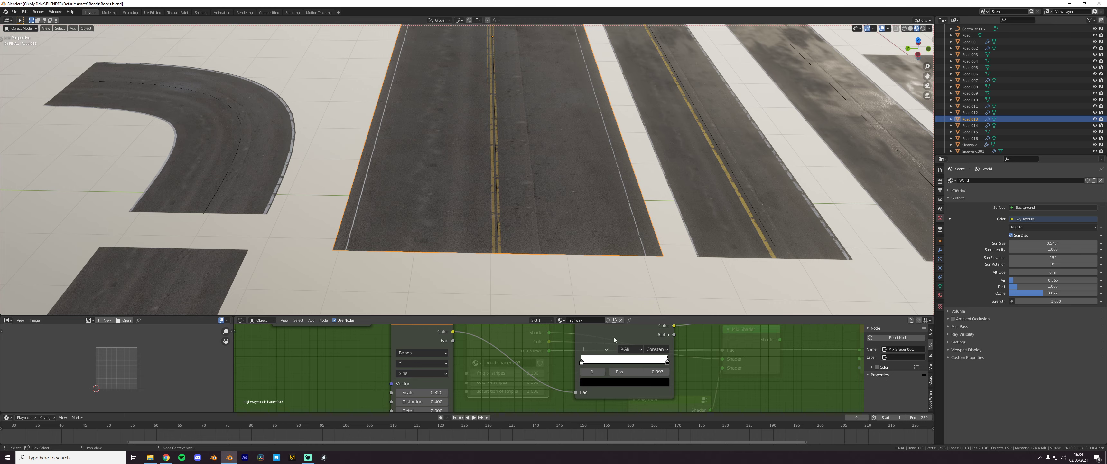
Set the second Wave Texture's distortion to 0.000 and inspect the highway's center lines up close
{"action": "scroll", "coordinate": [515, 180], "scroll_direction": "down", "scroll_amount": 4}
{"action": "middle_click_drag", "start_coordinate": [498, 140], "coordinate": [495, 159]}
{"action": "middle_click_drag", "start_coordinate": [490, 159], "coordinate": [506, 262], "text": "shift"}
{"action": "middle_click_drag", "start_coordinate": [442, 390], "coordinate": [498, 356]}
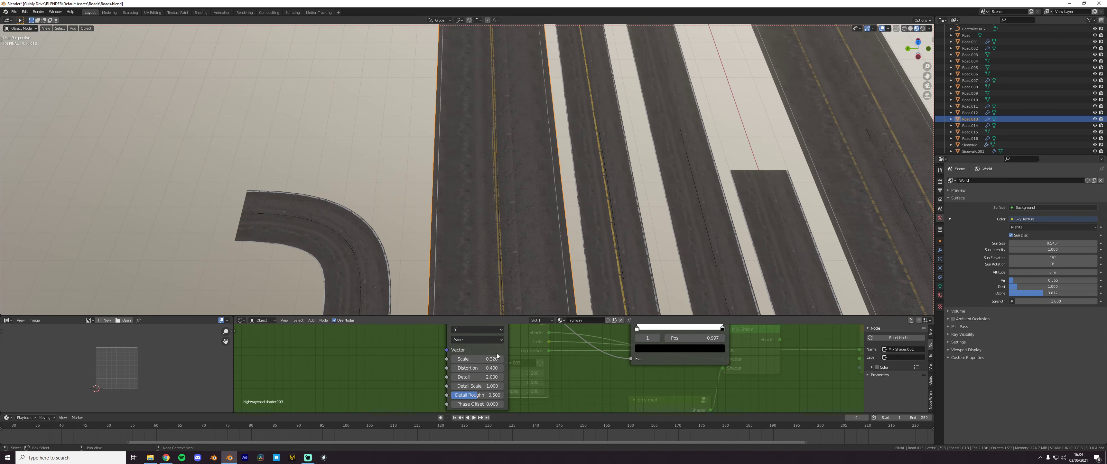
{"action": "left_click", "coordinate": [477, 367]}
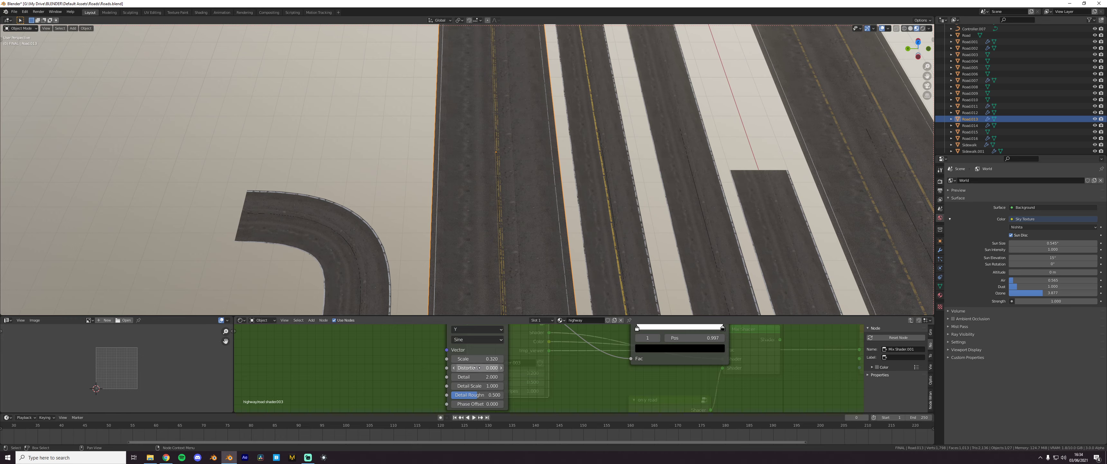
{"action": "scroll", "coordinate": [509, 205], "scroll_direction": "up", "scroll_amount": 6}
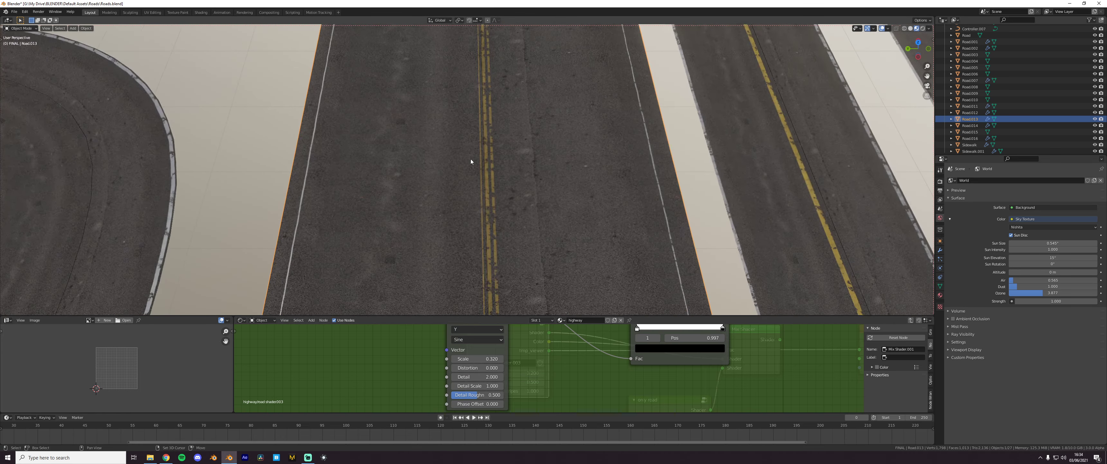
{"action": "scroll", "coordinate": [518, 370], "scroll_direction": "down", "scroll_amount": 3}
{"action": "scroll", "coordinate": [518, 370], "scroll_direction": "up", "scroll_amount": 4}
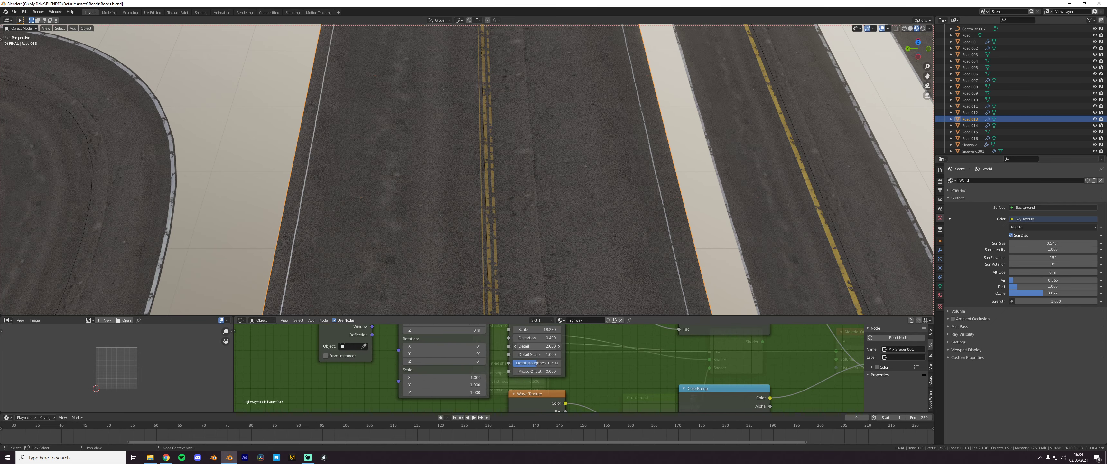
Check the highway's center lines from a lower angle, leave its road shader group and deselect the highway
{"action": "scroll", "coordinate": [559, 365], "scroll_direction": "down", "scroll_amount": 2}
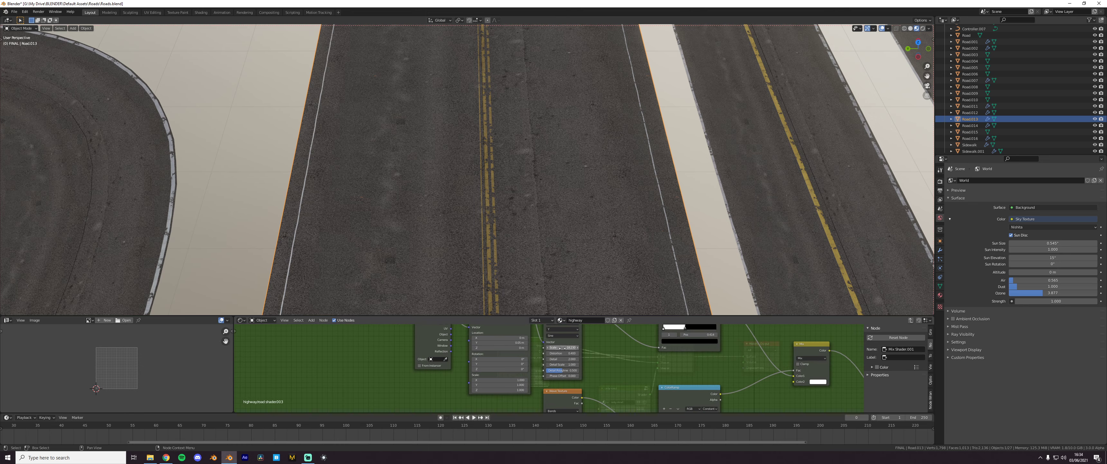
{"action": "scroll", "coordinate": [555, 352], "scroll_direction": "up", "scroll_amount": 1}
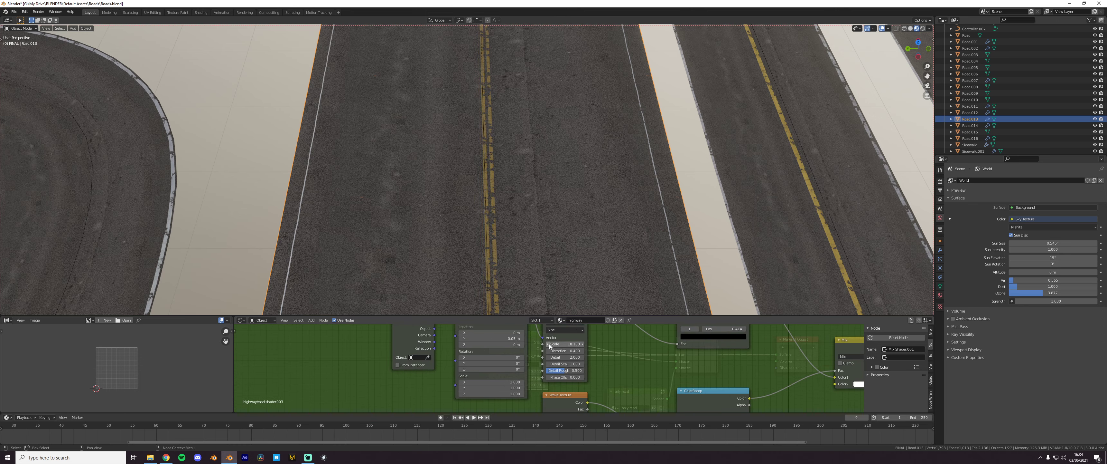
{"action": "scroll", "coordinate": [485, 246], "scroll_direction": "down", "scroll_amount": 6}
{"action": "scroll", "coordinate": [485, 246], "scroll_direction": "up", "scroll_amount": 3}
{"action": "middle_click_drag", "start_coordinate": [485, 246], "coordinate": [489, 216]}
{"action": "scroll", "coordinate": [612, 370], "scroll_direction": "down", "scroll_amount": 3}
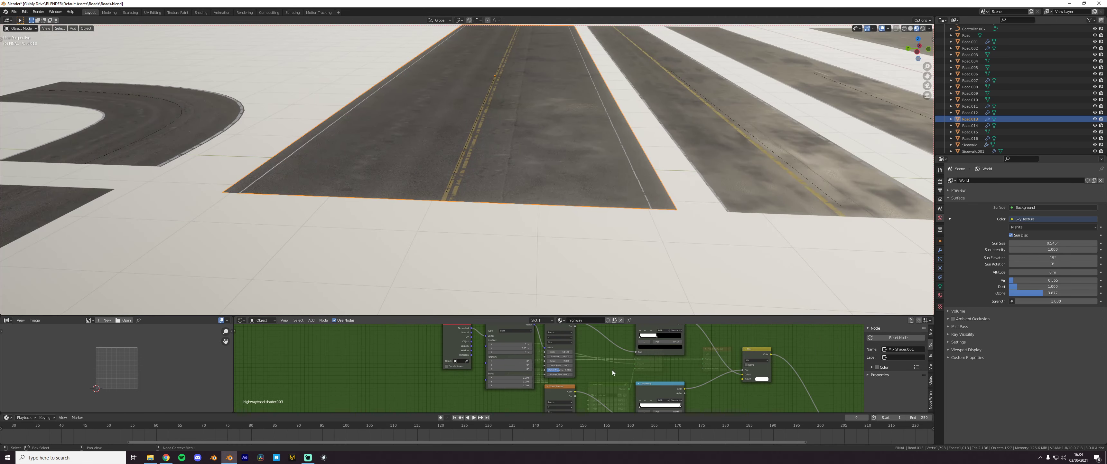
{"action": "key", "text": "Tab"}
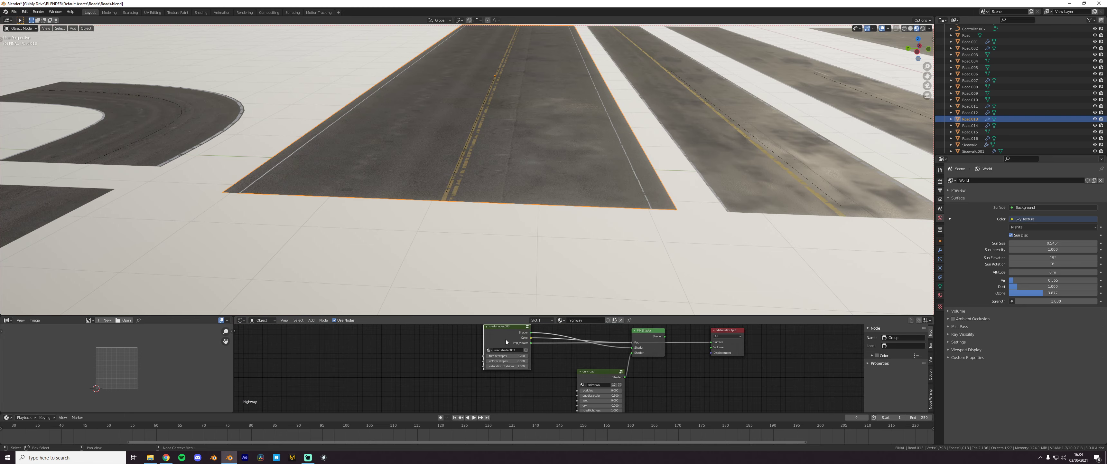
{"action": "key", "text": "Tab"}
{"action": "key", "text": "Tab"}
{"action": "scroll", "coordinate": [528, 223], "scroll_direction": "down", "scroll_amount": 4}
{"action": "middle_click_drag", "start_coordinate": [527, 211], "coordinate": [532, 251]}
{"action": "left_click", "coordinate": [557, 250]}
{"action": "scroll", "coordinate": [557, 249], "scroll_direction": "down", "scroll_amount": 2}
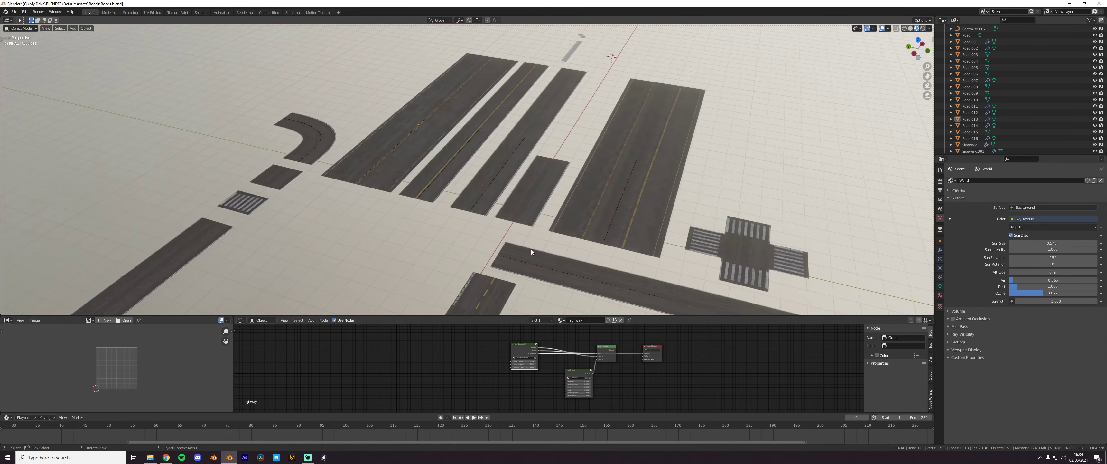
Select the unstriped two-lane road and restore its dashed line with a freq of stripes of 2.500
{"action": "scroll", "coordinate": [520, 206], "scroll_direction": "up", "scroll_amount": 3}
{"action": "left_click", "coordinate": [522, 219]}
{"action": "scroll", "coordinate": [513, 357], "scroll_direction": "up", "scroll_amount": 5}
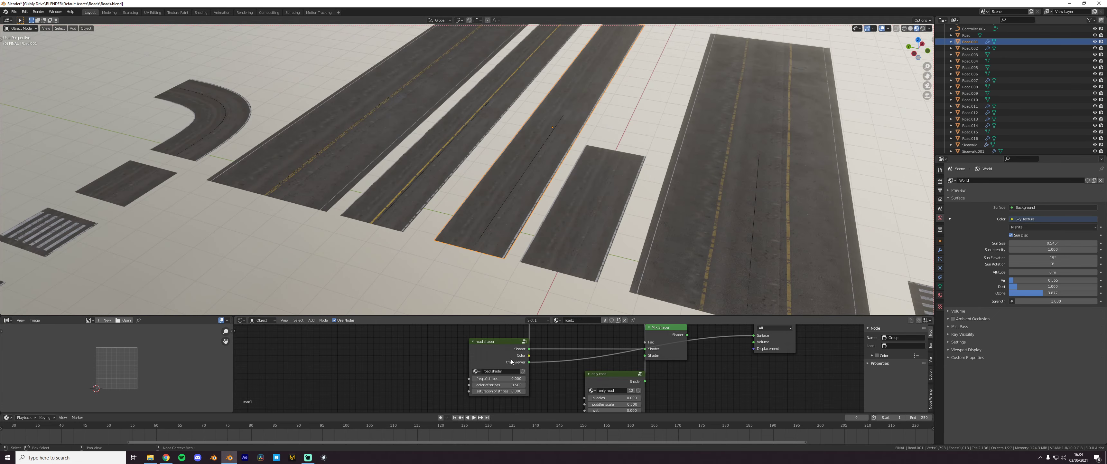
{"action": "key", "text": "Return"}
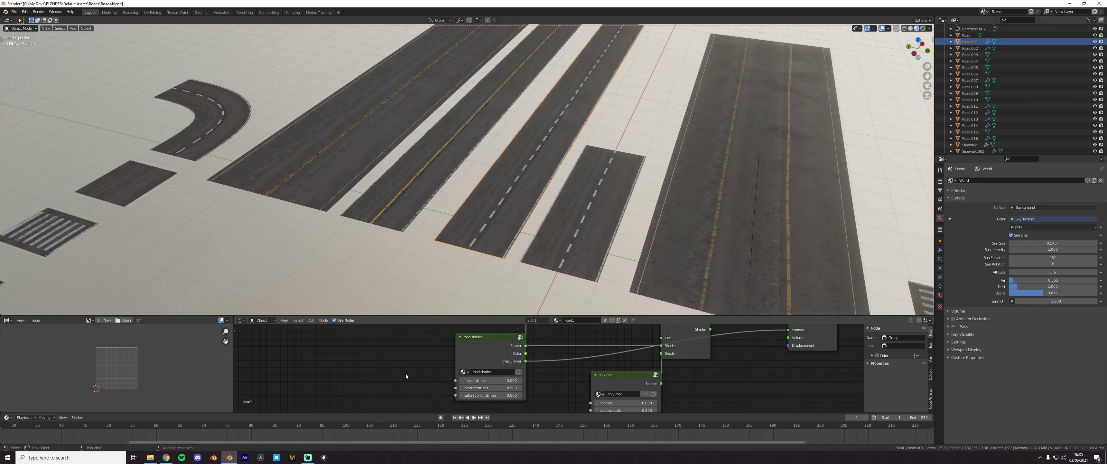
{"action": "scroll", "coordinate": [460, 268], "scroll_direction": "down", "scroll_amount": 3}
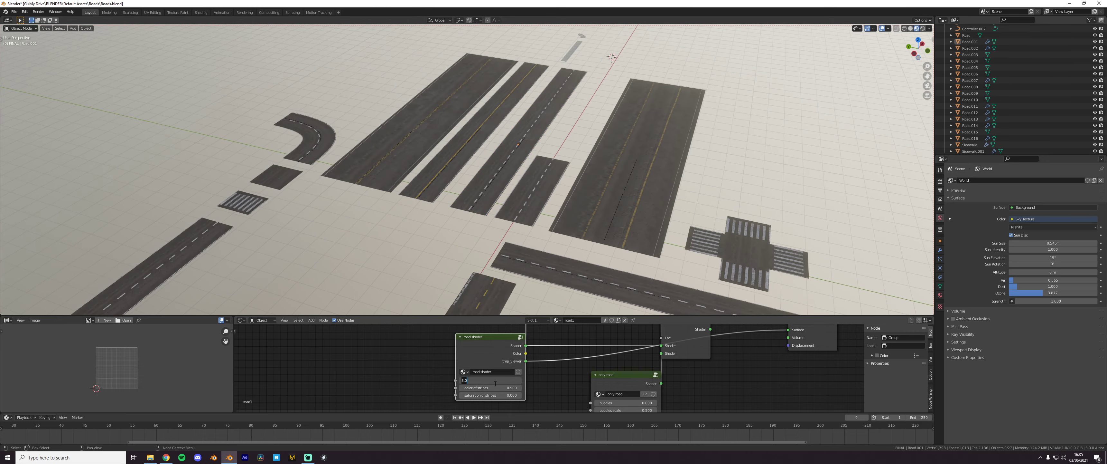
Examine the dashed stripes across the road modules, ending in the top orthographic view
{"action": "middle_click_drag", "start_coordinate": [429, 266], "coordinate": [524, 189]}
{"action": "scroll", "coordinate": [477, 238], "scroll_direction": "up", "scroll_amount": 2}
{"action": "scroll", "coordinate": [539, 249], "scroll_direction": "down", "scroll_amount": 1}
{"action": "scroll", "coordinate": [496, 217], "scroll_direction": "up", "scroll_amount": 2}
{"action": "left_click", "coordinate": [527, 188]}
{"action": "scroll", "coordinate": [499, 194], "scroll_direction": "down", "scroll_amount": 2}
{"action": "scroll", "coordinate": [430, 194], "scroll_direction": "up", "scroll_amount": 1}
{"action": "middle_click_drag", "start_coordinate": [327, 194], "coordinate": [485, 174], "text": "shift"}
{"action": "scroll", "coordinate": [473, 166], "scroll_direction": "down", "scroll_amount": 4}
{"action": "middle_click_drag", "start_coordinate": [428, 175], "coordinate": [462, 176], "text": "shift"}
{"action": "key", "text": "KP_7"}
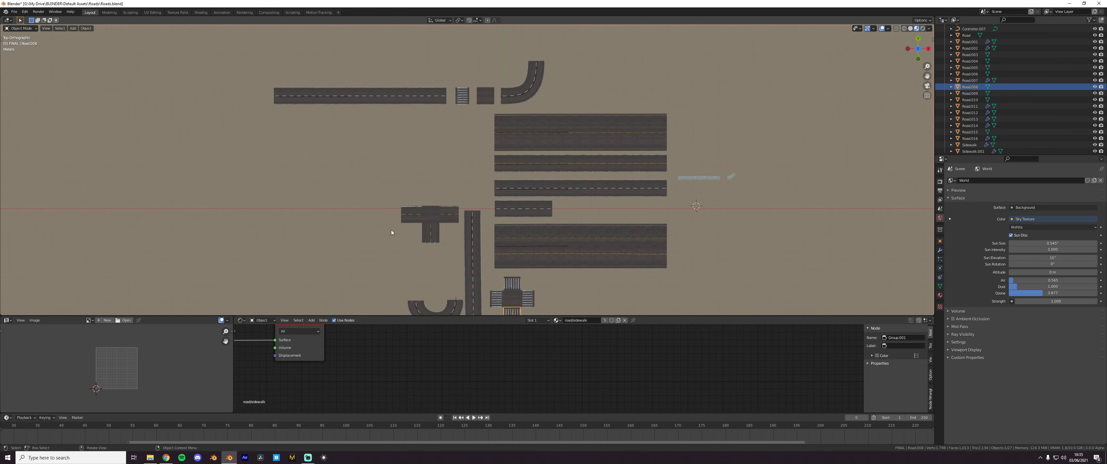
Select the T-junction road and try out its freq of stripes value, finishing at 0.700
{"action": "scroll", "coordinate": [391, 229], "scroll_direction": "up", "scroll_amount": 2}
{"action": "middle_click_drag", "start_coordinate": [392, 230], "coordinate": [512, 152], "text": "shift"}
{"action": "left_click", "coordinate": [547, 133]}
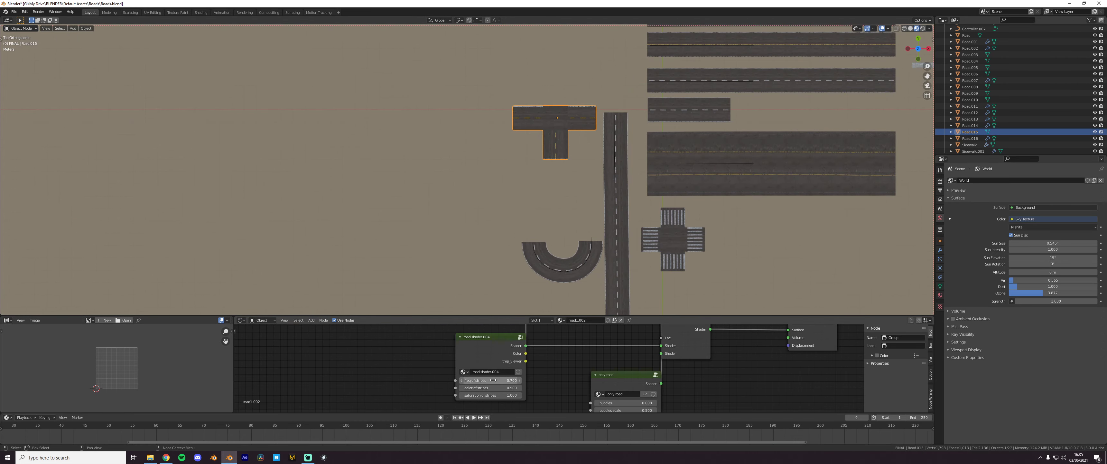
{"action": "left_click_drag", "start_coordinate": [491, 380], "coordinate": [508, 380]}
{"action": "scroll", "coordinate": [517, 182], "scroll_direction": "up", "scroll_amount": 5}
{"action": "middle_click_drag", "start_coordinate": [518, 181], "coordinate": [451, 245], "text": "shift"}
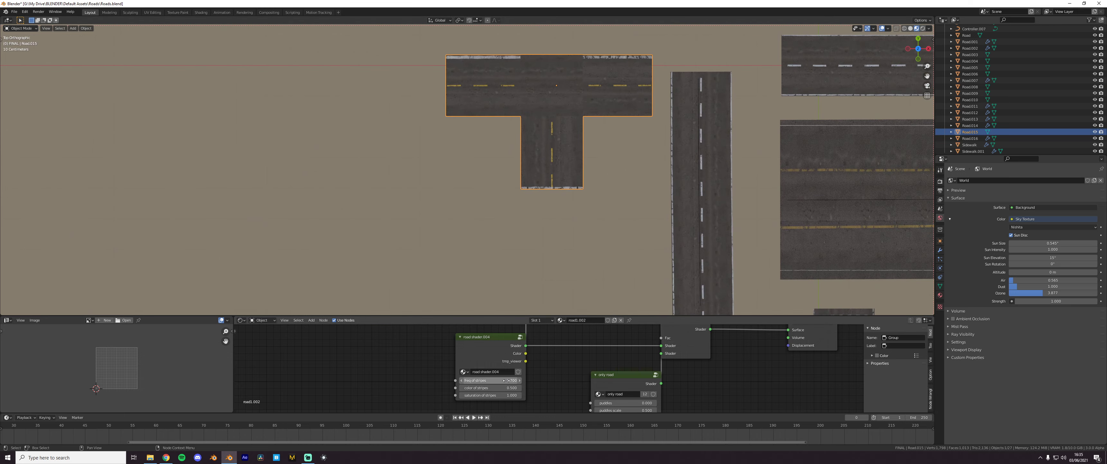
{"action": "scroll", "coordinate": [671, 100], "scroll_direction": "down", "scroll_amount": 9}
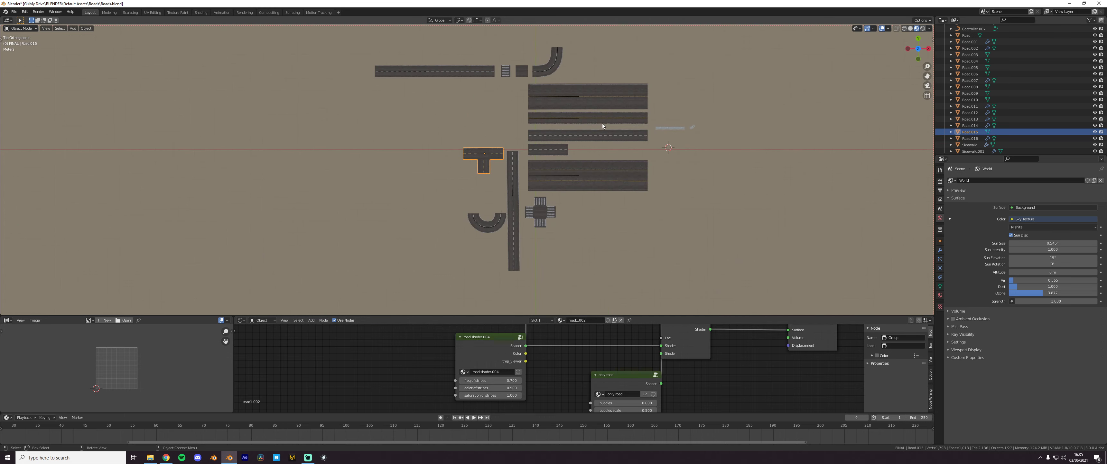
Make the stripes of the T-junction and of the highway 2 road white with a saturation of stripes of 0.000
{"action": "scroll", "coordinate": [602, 124], "scroll_direction": "up", "scroll_amount": 7}
{"action": "scroll", "coordinate": [536, 387], "scroll_direction": "up", "scroll_amount": 2}
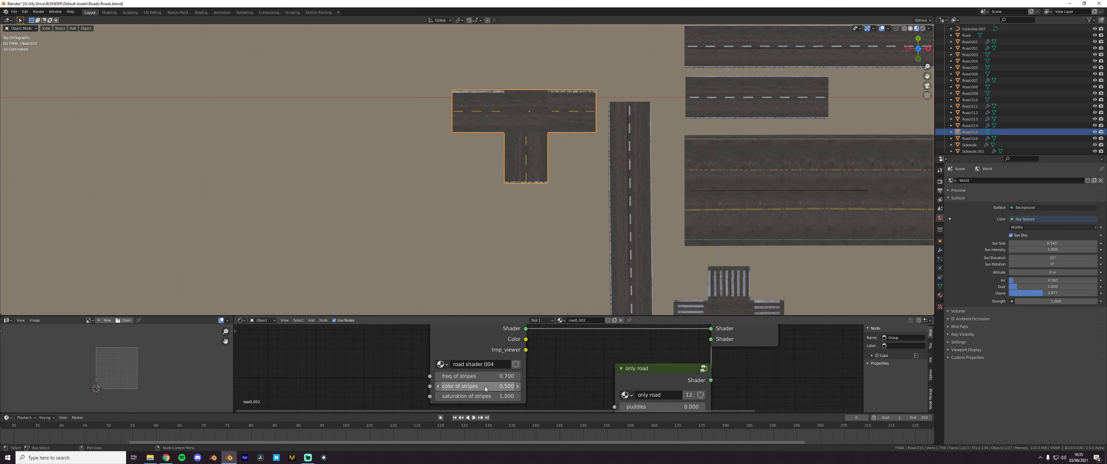
{"action": "left_click_drag", "start_coordinate": [490, 386], "coordinate": [507, 386]}
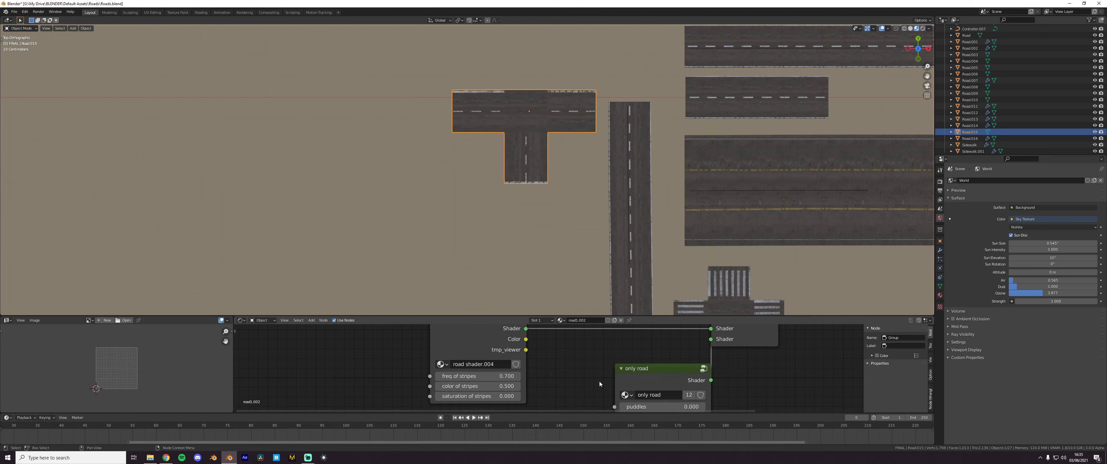
{"action": "left_click", "coordinate": [714, 210]}
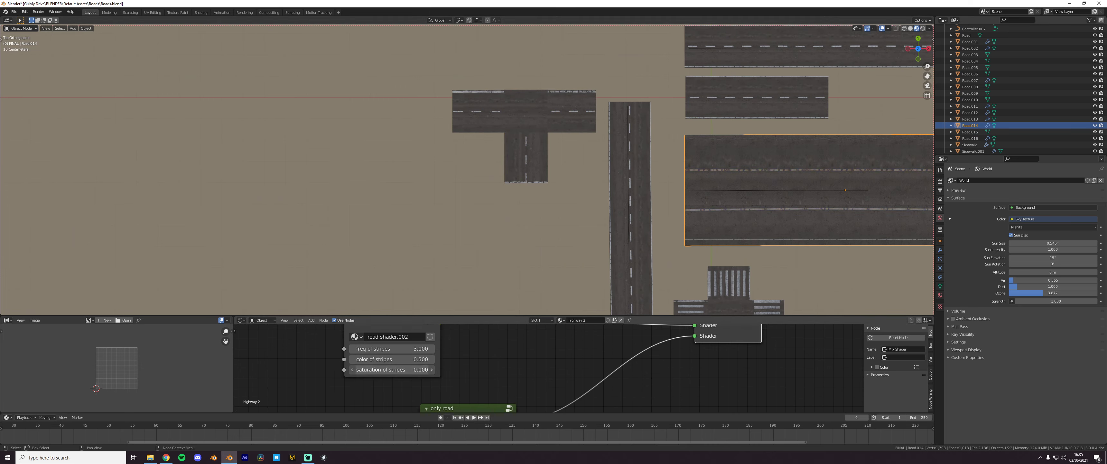
{"action": "left_click", "coordinate": [553, 282]}
{"action": "scroll", "coordinate": [564, 265], "scroll_direction": "down", "scroll_amount": 5}
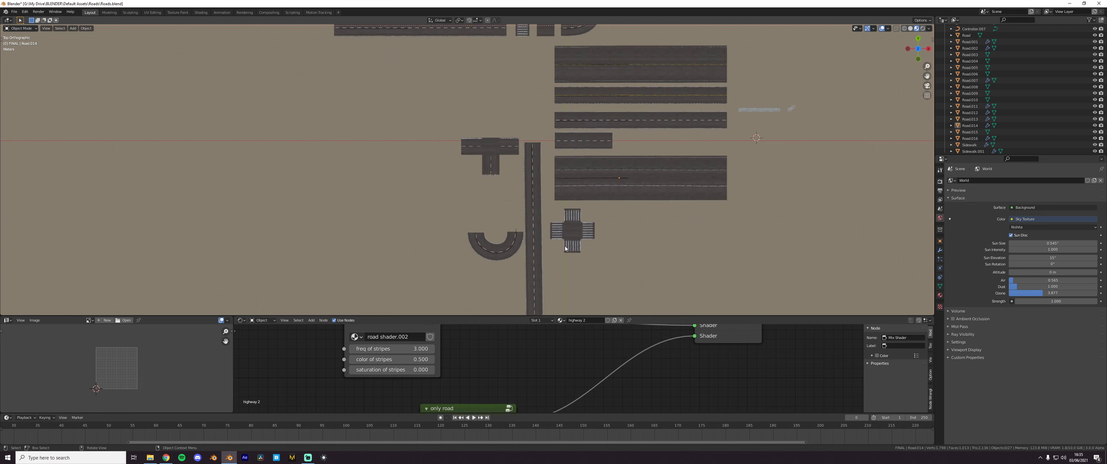
Select the long vertical straight road and show its Array and Curve modifiers
{"action": "scroll", "coordinate": [566, 249], "scroll_direction": "down", "scroll_amount": 3}
{"action": "left_click", "coordinate": [520, 203]}
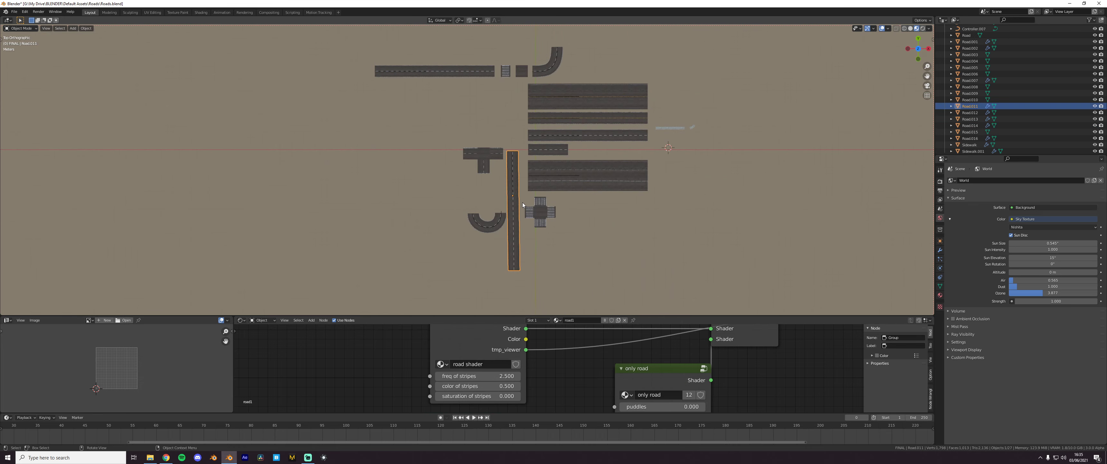
{"action": "middle_click_drag", "start_coordinate": [423, 92], "coordinate": [510, 172], "text": "shift"}
{"action": "scroll", "coordinate": [510, 172], "scroll_direction": "up", "scroll_amount": 3}
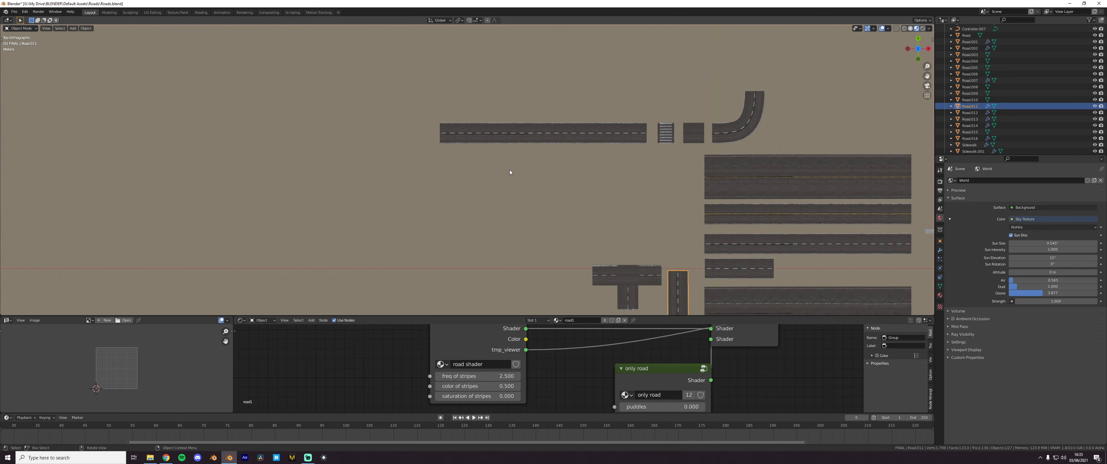
{"action": "scroll", "coordinate": [508, 157], "scroll_direction": "up", "scroll_amount": 3}
{"action": "left_click", "coordinate": [941, 250]}
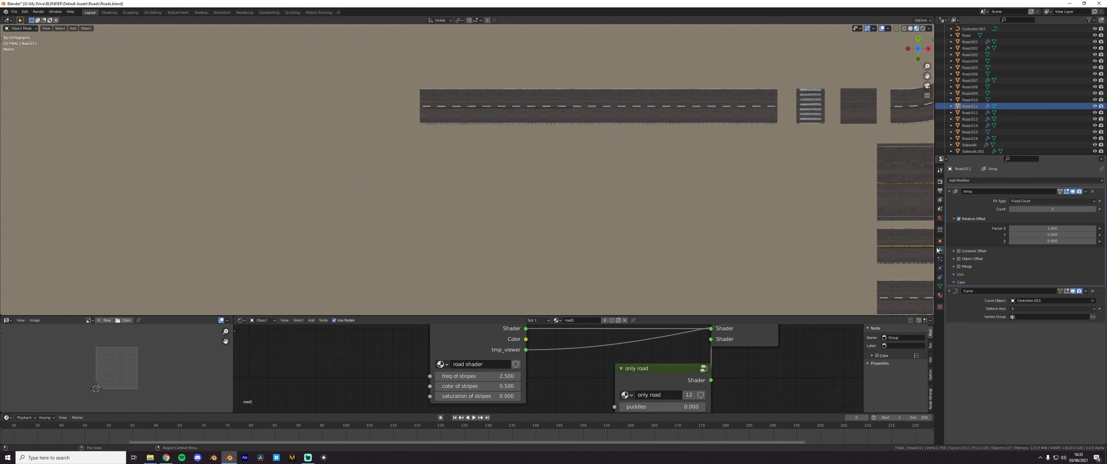
Open the upper straight road's controller curve for editing and try rotating its end point
{"action": "middle_click_drag", "start_coordinate": [540, 149], "coordinate": [532, 162], "text": "shift"}
{"action": "scroll", "coordinate": [526, 128], "scroll_direction": "up", "scroll_amount": 2}
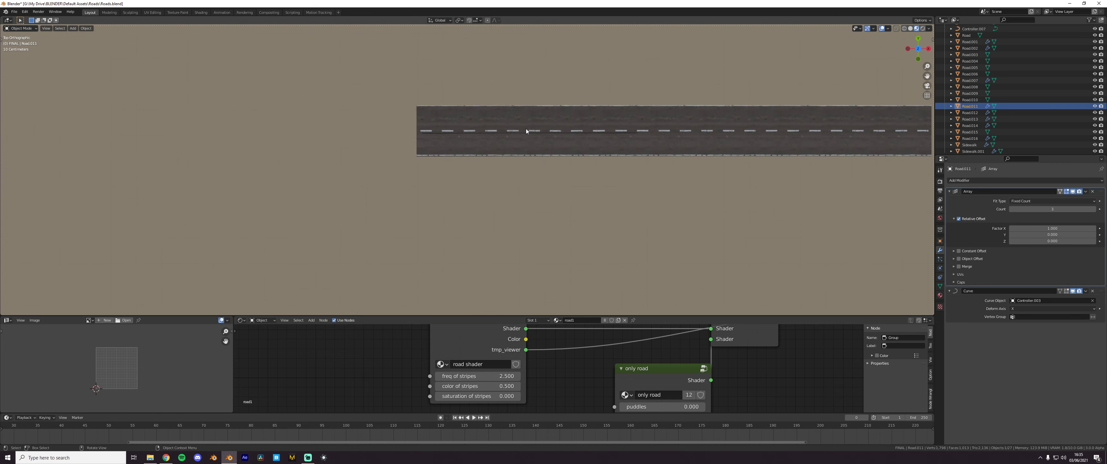
{"action": "left_click", "coordinate": [529, 134]}
{"action": "scroll", "coordinate": [594, 142], "scroll_direction": "down", "scroll_amount": 8}
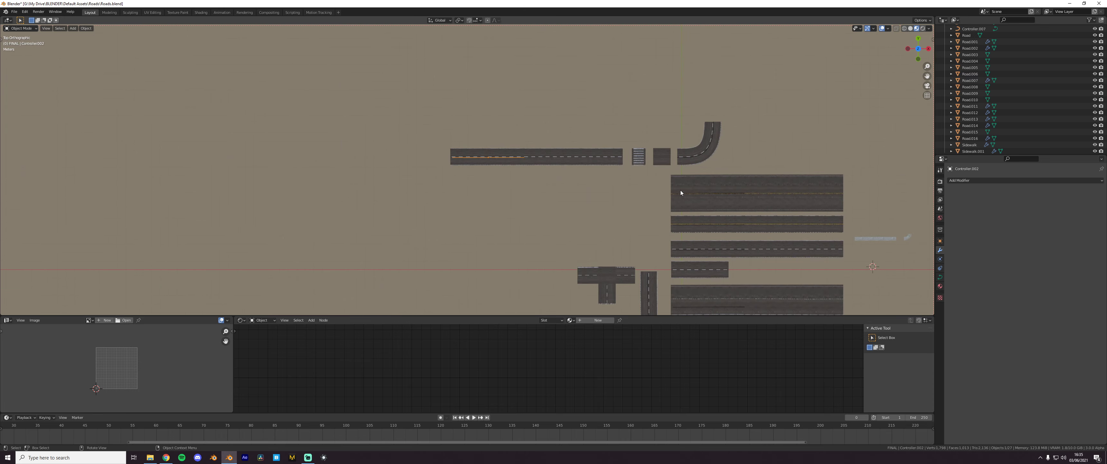
{"action": "scroll", "coordinate": [659, 196], "scroll_direction": "up", "scroll_amount": 2}
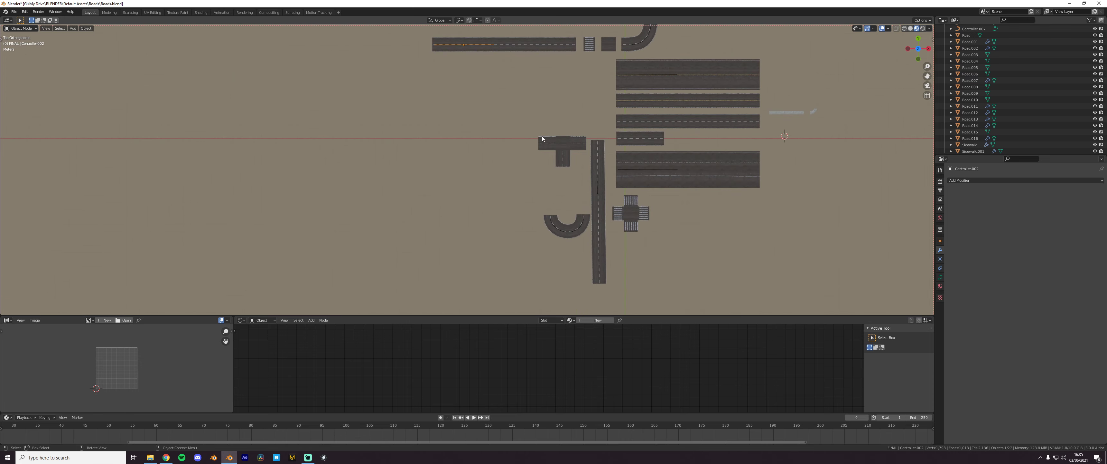
{"action": "middle_click_drag", "start_coordinate": [485, 91], "coordinate": [554, 223], "text": "shift"}
{"action": "scroll", "coordinate": [567, 219], "scroll_direction": "up", "scroll_amount": 3}
{"action": "key", "text": "Tab"}
{"action": "scroll", "coordinate": [623, 202], "scroll_direction": "up", "scroll_amount": 3}
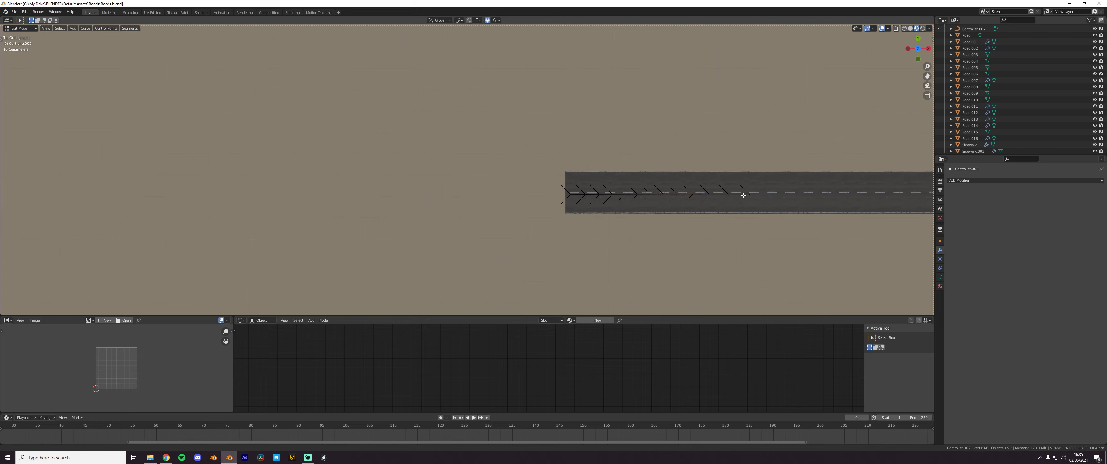
{"action": "middle_click_drag", "start_coordinate": [743, 194], "coordinate": [610, 212], "text": "shift"}
{"action": "key", "text": "r"}
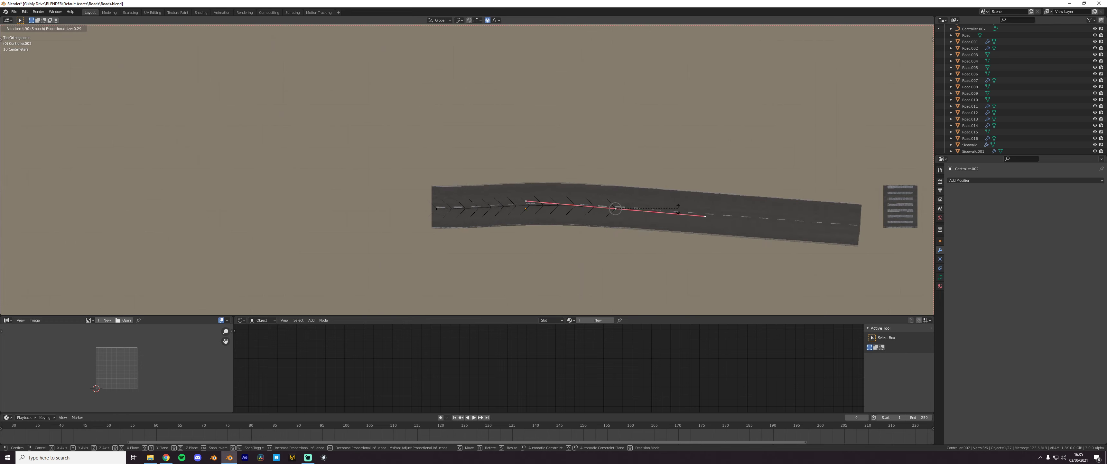
{"action": "right_click", "coordinate": [645, 233]}
Extrude the controller curve's end point twice to bend the road into an S-shape, and leave Edit Mode
{"action": "scroll", "coordinate": [655, 226], "scroll_direction": "down", "scroll_amount": 3}
{"action": "key", "text": "e"}
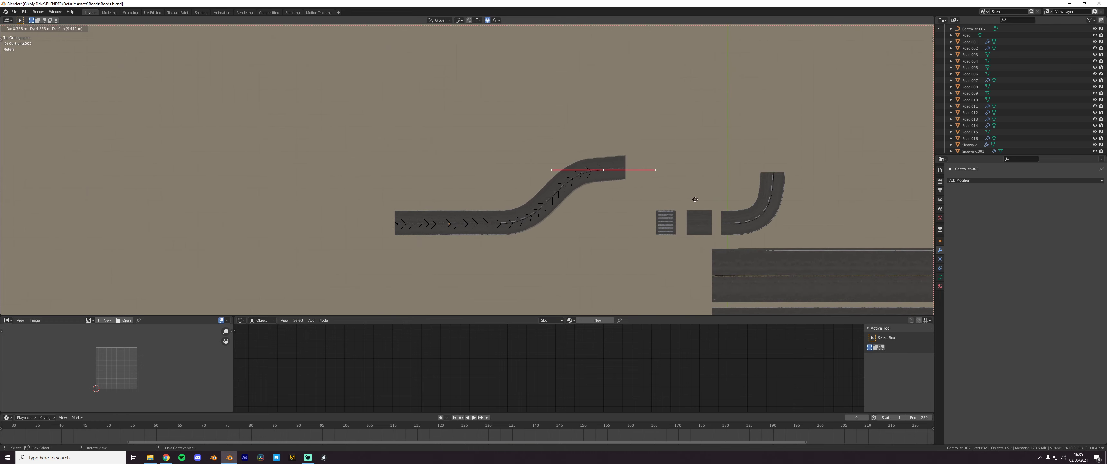
{"action": "left_click", "coordinate": [624, 186]}
{"action": "key", "text": "e"}
{"action": "right_click", "coordinate": [765, 202]}
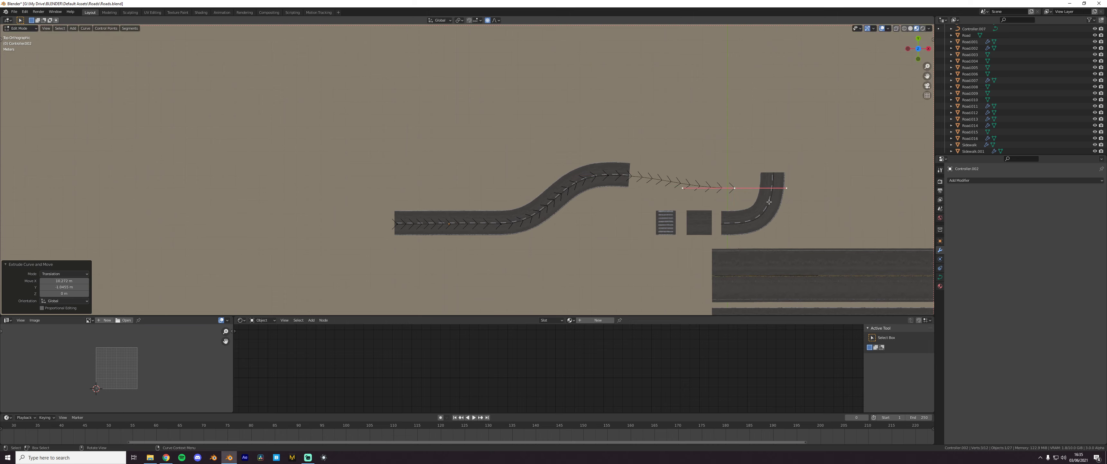
{"action": "key", "text": "Tab"}
Set the Array modifier's count to 4 on the bent road
{"action": "left_click", "coordinate": [608, 185]}
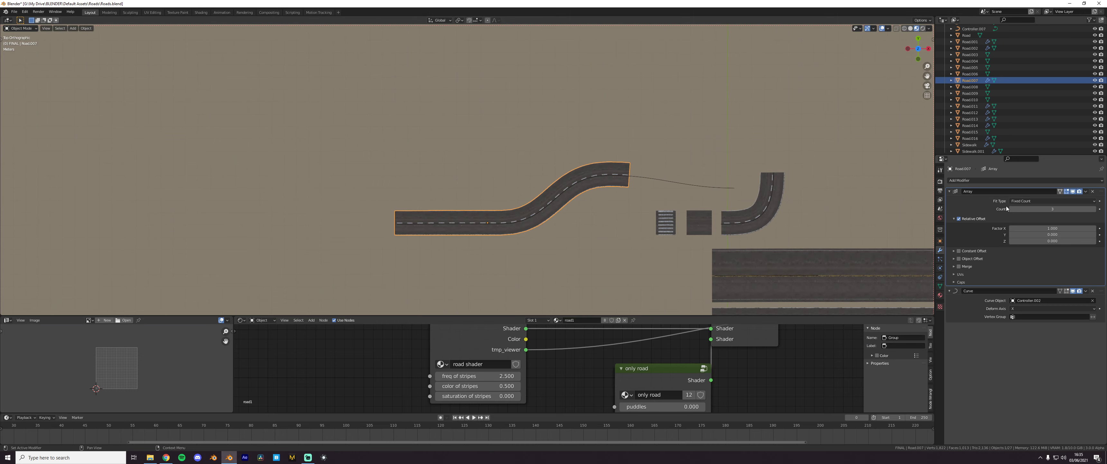
{"action": "mouse_move", "coordinate": [1052, 209]}
{"action": "left_mouse_down"}
{"action": "mouse_move", "coordinate": [1041, 209]}
{"action": "mouse_move", "coordinate": [1053, 209]}
{"action": "left_mouse_up"}
{"action": "scroll", "coordinate": [674, 215], "scroll_direction": "down", "scroll_amount": 4}
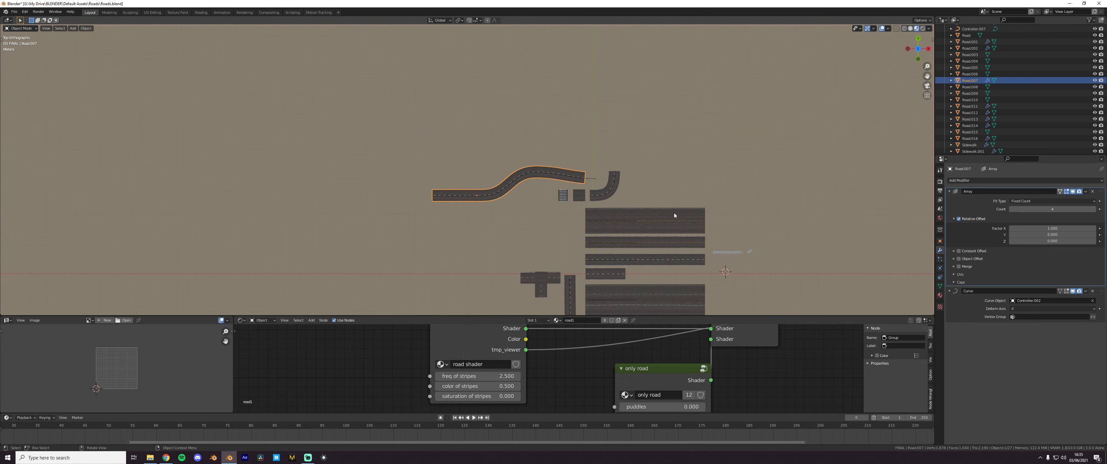
Inspect how the lengthened road follows the bend and reselect its controller curve
{"action": "scroll", "coordinate": [675, 215], "scroll_direction": "up", "scroll_amount": 3}
{"action": "left_click", "coordinate": [674, 186]}
{"action": "key", "text": "Tab"}
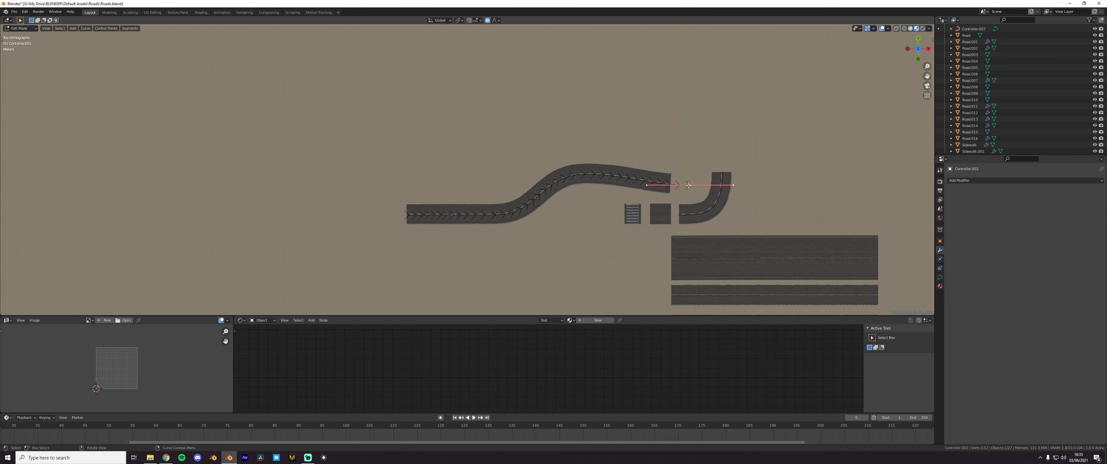
{"action": "key", "text": "Tab"}
{"action": "middle_click_drag", "start_coordinate": [671, 215], "coordinate": [525, 185]}
{"action": "scroll", "coordinate": [531, 174], "scroll_direction": "up", "scroll_amount": 5}
{"action": "scroll", "coordinate": [581, 176], "scroll_direction": "up", "scroll_amount": 5}
{"action": "left_click", "coordinate": [598, 134]}
{"action": "left_click", "coordinate": [592, 128]}
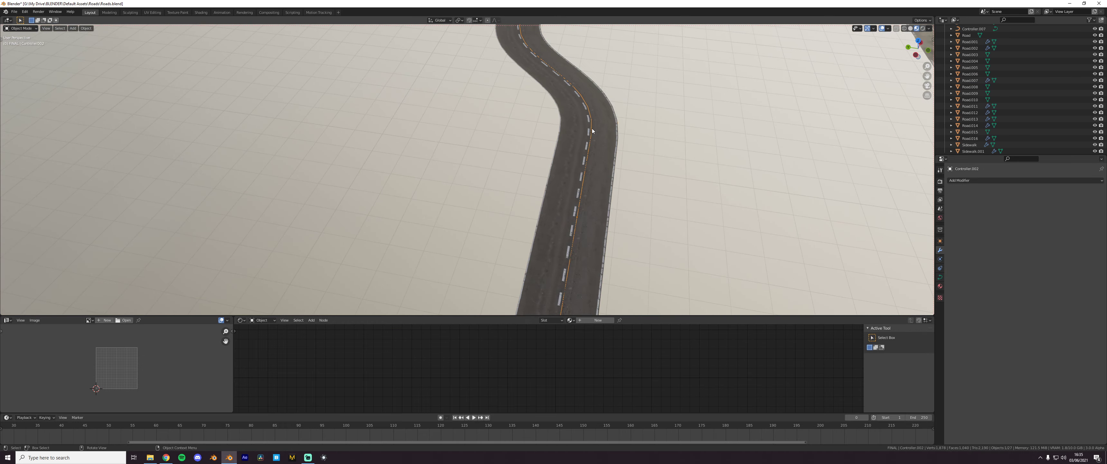
{"action": "scroll", "coordinate": [576, 162], "scroll_direction": "down", "scroll_amount": 5}
Undo the curve extrusions and the array count change on the upper road, and return to Object Mode
{"action": "key", "text": "Tab"}
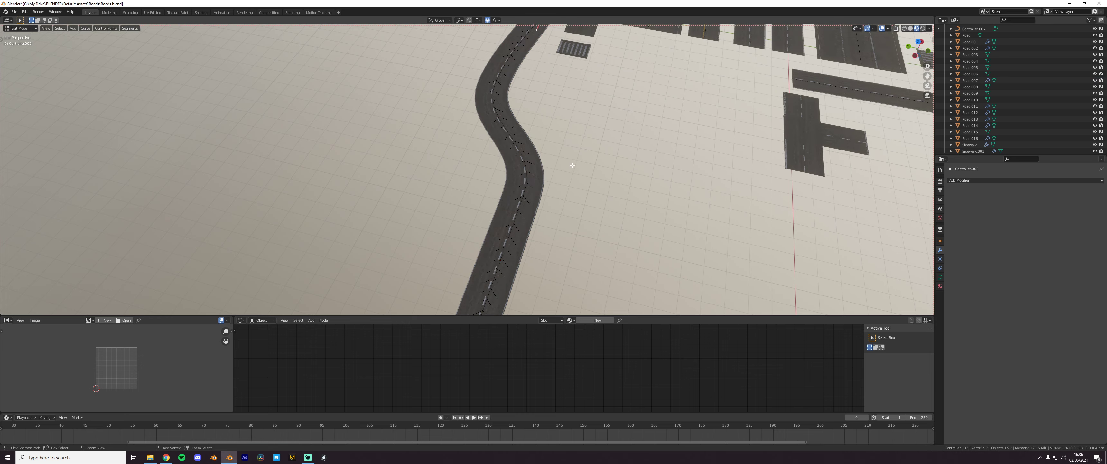
{"action": "key", "text": "ctrl+z"}
{"action": "key", "text": "ctrl+z"}
{"action": "key", "text": "ctrl+z"}
{"action": "key", "text": "ctrl+z"}
{"action": "key", "text": "ctrl+z"}
{"action": "key", "text": "ctrl+z"}
{"action": "key", "text": "ctrl+z"}
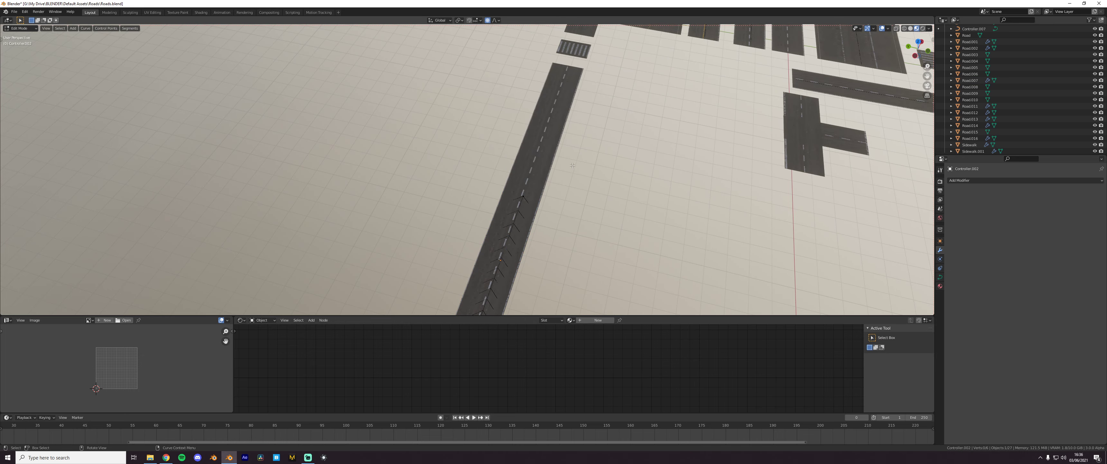
{"action": "key", "text": "Tab"}
Duplicate the upper straight road together with its controller curve and place the copy above the original
{"action": "scroll", "coordinate": [572, 166], "scroll_direction": "down", "scroll_amount": 6}
{"action": "middle_click_drag", "start_coordinate": [573, 166], "coordinate": [546, 179]}
{"action": "scroll", "coordinate": [576, 175], "scroll_direction": "up", "scroll_amount": 5}
{"action": "key", "text": "KP_7"}
{"action": "left_click", "coordinate": [449, 224]}
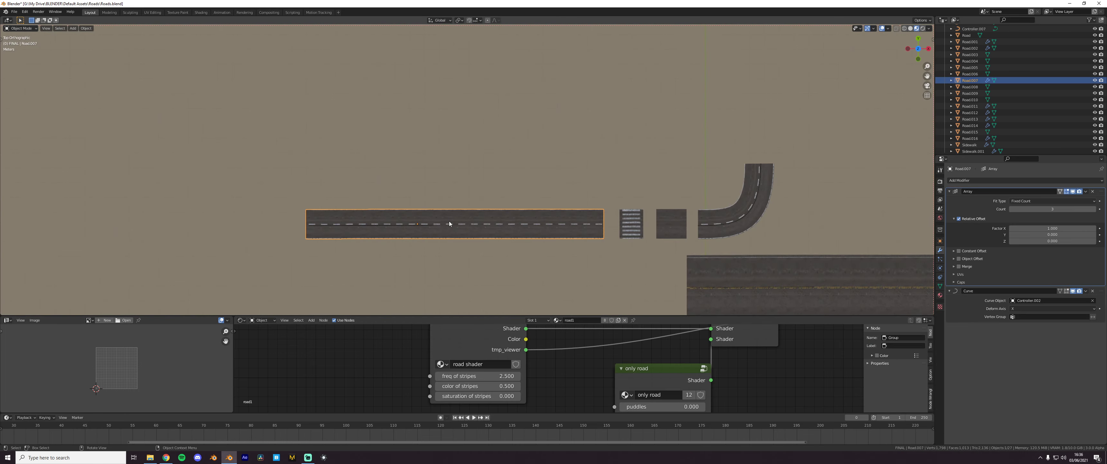
{"action": "scroll", "coordinate": [449, 212], "scroll_direction": "down", "scroll_amount": 3}
{"action": "left_click", "coordinate": [439, 201], "text": "shift"}
{"action": "key", "text": "shift+d"}
{"action": "left_click", "coordinate": [445, 175]}
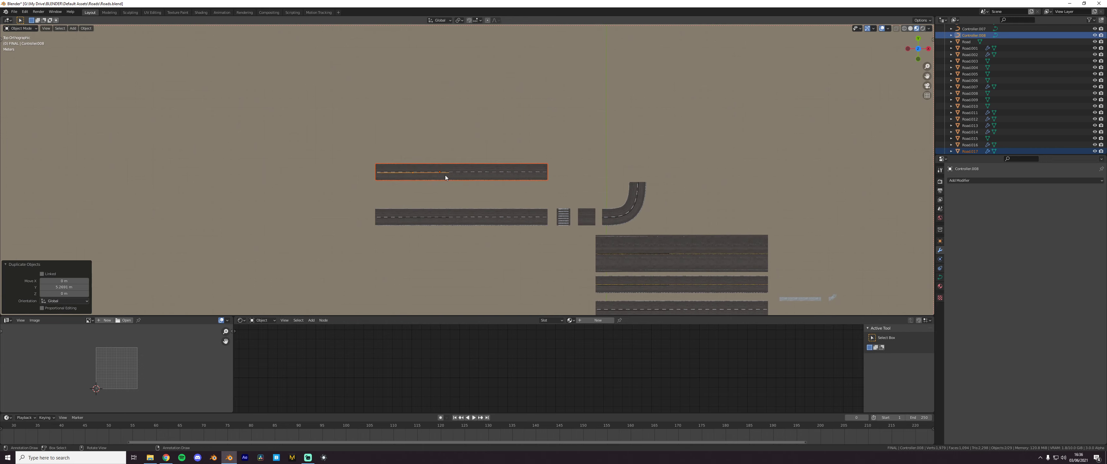
Duplicate the crosswalk module and align the copy flush with the end of the upper straight road
{"action": "scroll", "coordinate": [445, 175], "scroll_direction": "up", "scroll_amount": 4}
{"action": "left_click", "coordinate": [675, 262]}
{"action": "scroll", "coordinate": [679, 262], "scroll_direction": "up", "scroll_amount": 3}
{"action": "middle_click_drag", "start_coordinate": [679, 262], "coordinate": [502, 200], "text": "shift"}
{"action": "key", "text": "shift+d"}
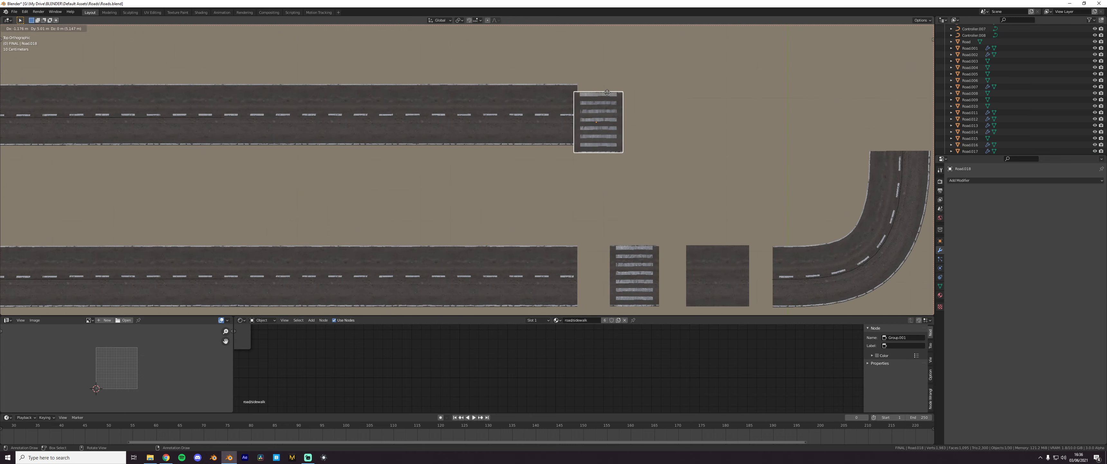
{"action": "left_click", "coordinate": [609, 89]}
{"action": "key", "text": "g"}
{"action": "left_click", "coordinate": [609, 93]}
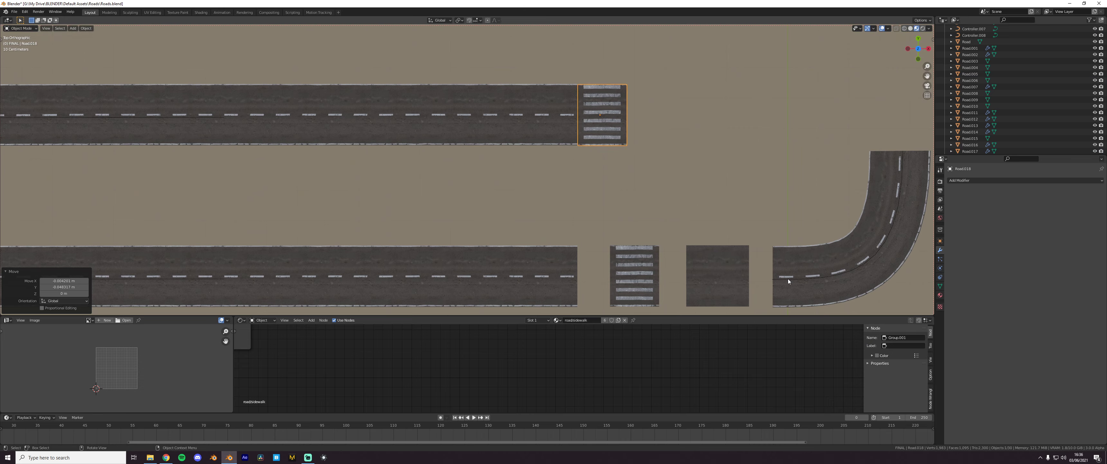
Duplicate the T-junction module and place the copy near the upper road's crosswalk
{"action": "left_click", "coordinate": [789, 279]}
{"action": "scroll", "coordinate": [787, 278], "scroll_direction": "down", "scroll_amount": 9}
{"action": "middle_click_drag", "start_coordinate": [517, 275], "coordinate": [537, 188], "text": "shift"}
{"action": "scroll", "coordinate": [520, 214], "scroll_direction": "up", "scroll_amount": 3}
{"action": "left_click", "coordinate": [518, 217]}
{"action": "middle_click_drag", "start_coordinate": [518, 218], "coordinate": [482, 295], "text": "shift"}
{"action": "key", "text": "shift+d"}
{"action": "left_click", "coordinate": [532, 107]}
{"action": "middle_click_drag", "start_coordinate": [532, 106], "coordinate": [520, 183], "text": "shift"}
Rotate the T-junction copy 180° and align it flush against the crosswalk so its stem faces away from the original roads
{"action": "scroll", "coordinate": [531, 177], "scroll_direction": "up", "scroll_amount": 4}
{"action": "key", "text": "g"}
{"action": "left_click", "coordinate": [601, 127]}
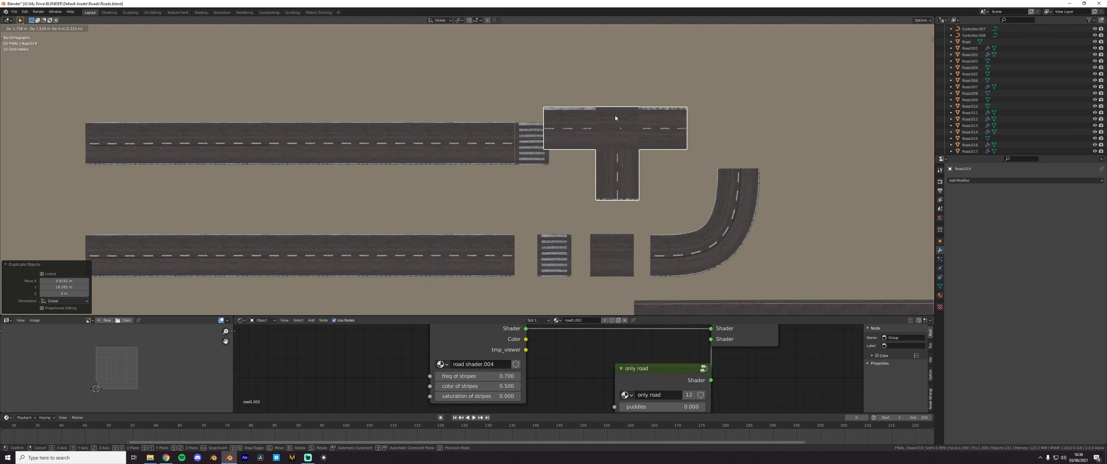
{"action": "key", "text": "r"}
{"action": "left_click", "coordinate": [636, 134]}
{"action": "key", "text": "g"}
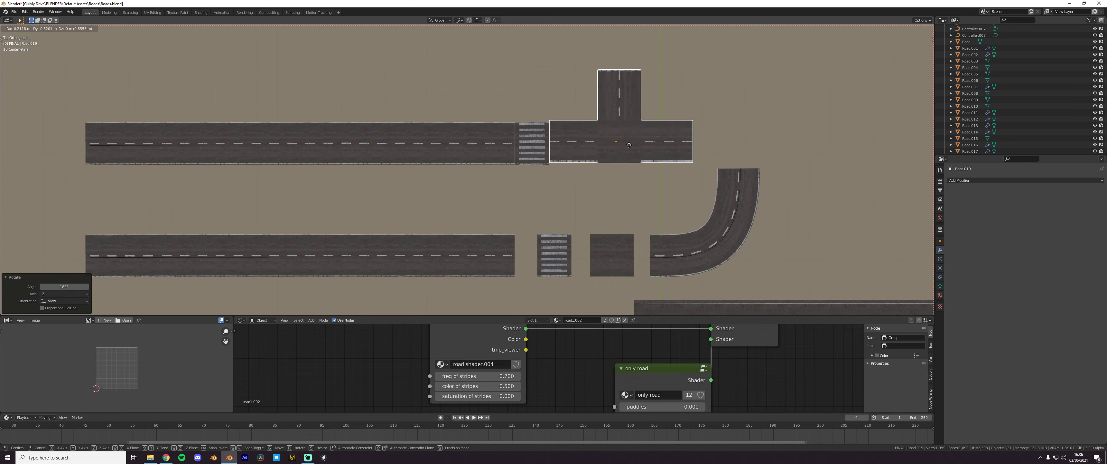
{"action": "left_click", "coordinate": [629, 147]}
{"action": "left_click", "coordinate": [624, 186]}
Duplicate all pieces of the four-way crosswalk intersection and place the copy near the T-junction copy
{"action": "scroll", "coordinate": [578, 228], "scroll_direction": "down", "scroll_amount": 5}
{"action": "middle_click_drag", "start_coordinate": [573, 235], "coordinate": [567, 144], "text": "shift"}
{"action": "scroll", "coordinate": [515, 223], "scroll_direction": "down", "scroll_amount": 3}
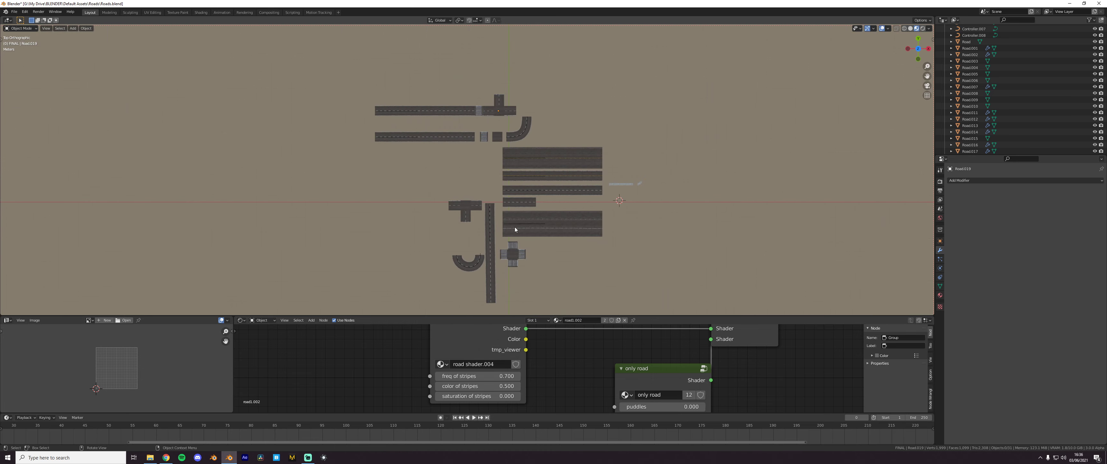
{"action": "scroll", "coordinate": [529, 258], "scroll_direction": "up", "scroll_amount": 3}
{"action": "left_click", "coordinate": [549, 301]}
{"action": "scroll", "coordinate": [549, 301], "scroll_direction": "down", "scroll_amount": 1}
{"action": "middle_click_drag", "start_coordinate": [549, 301], "coordinate": [528, 241], "text": "shift"}
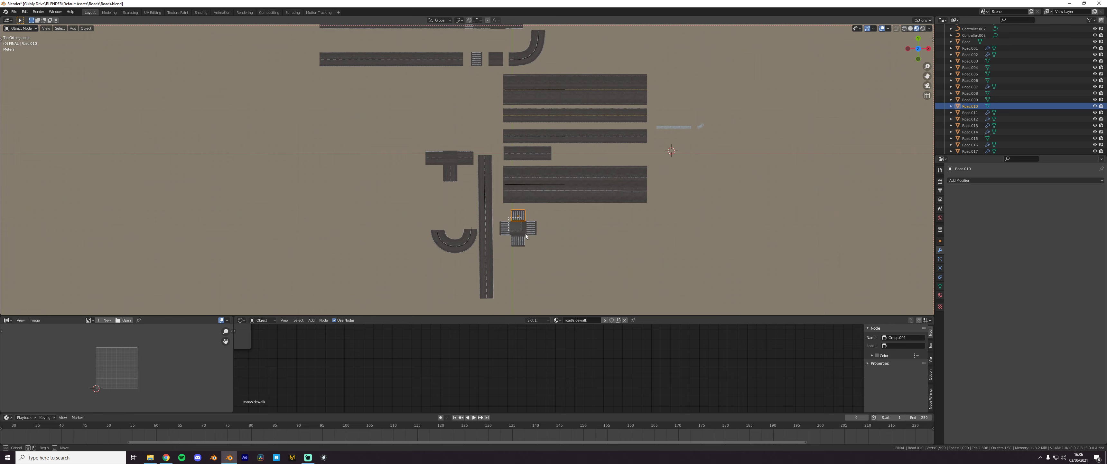
{"action": "left_click_drag", "start_coordinate": [525, 234], "coordinate": [531, 239]}
{"action": "middle_click_drag", "start_coordinate": [531, 234], "coordinate": [528, 272], "text": "shift"}
{"action": "key", "text": "shift+d"}
{"action": "left_click", "coordinate": [535, 92]}
Align the copied four-way intersection with the end of the T-junction's stem
{"action": "middle_click_drag", "start_coordinate": [535, 89], "coordinate": [534, 202], "text": "shift"}
{"action": "scroll", "coordinate": [533, 195], "scroll_direction": "up", "scroll_amount": 3}
{"action": "key", "text": "g"}
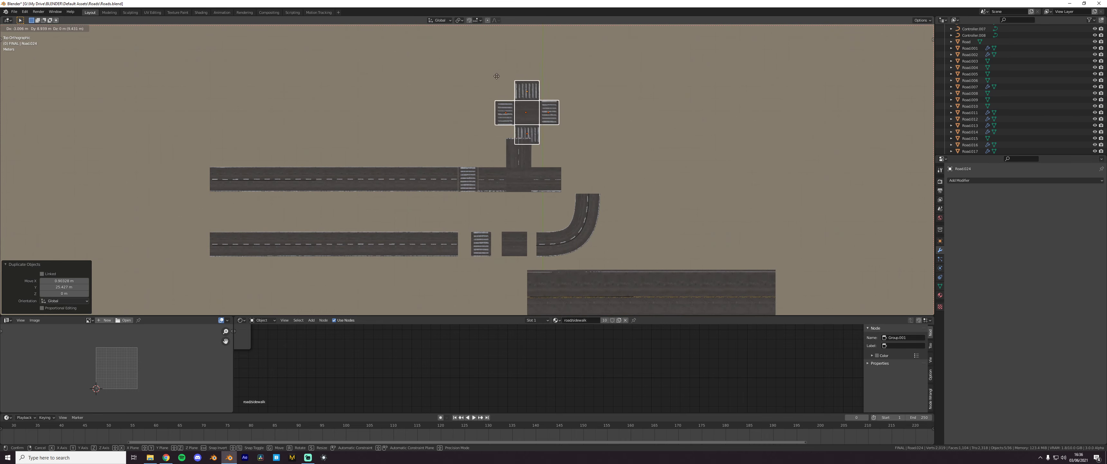
{"action": "left_click", "coordinate": [490, 71]}
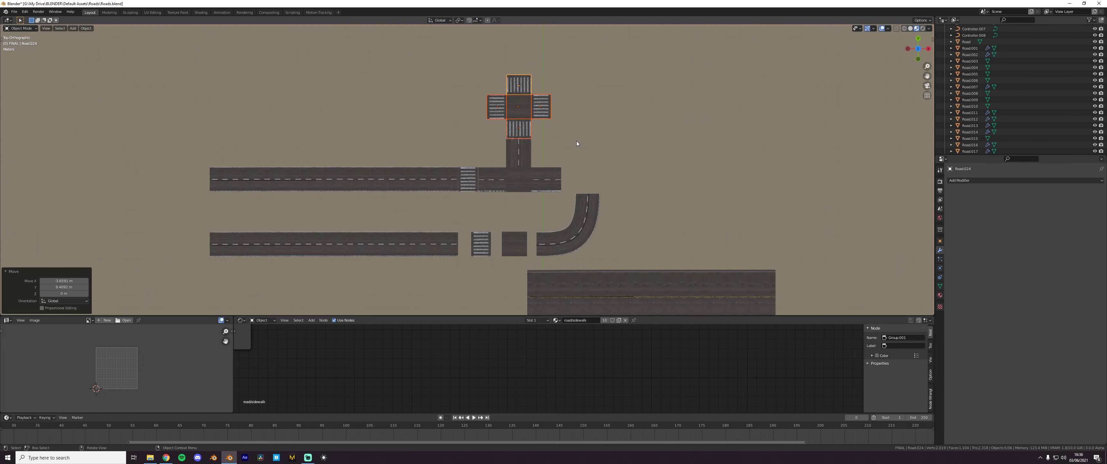
{"action": "left_click", "coordinate": [575, 142]}
Duplicate the U-shaped road together with its controller curve and move the copy beside the four-way intersection
{"action": "scroll", "coordinate": [542, 176], "scroll_direction": "down", "scroll_amount": 4}
{"action": "scroll", "coordinate": [526, 207], "scroll_direction": "up", "scroll_amount": 2}
{"action": "middle_click_drag", "start_coordinate": [494, 302], "coordinate": [499, 157], "text": "shift"}
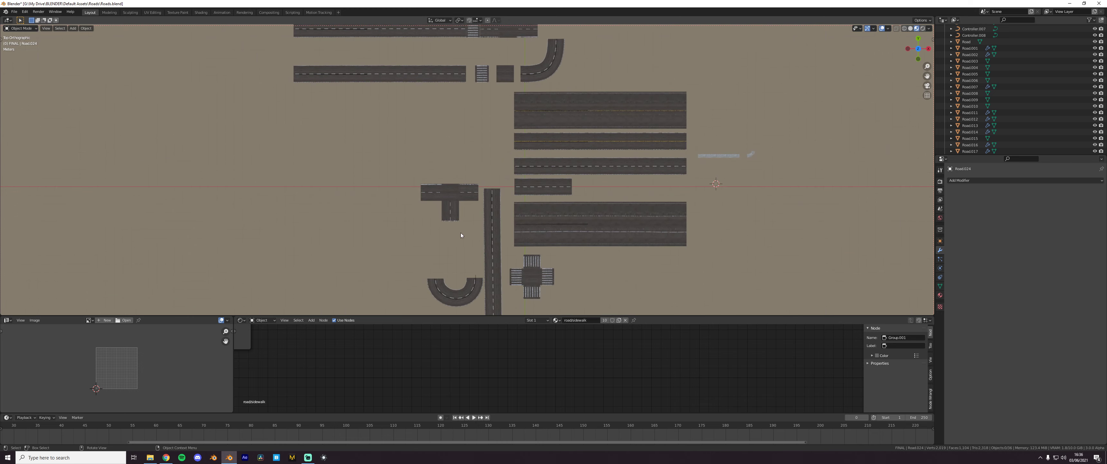
{"action": "left_click", "coordinate": [463, 297]}
{"action": "left_click", "coordinate": [470, 293], "text": "shift"}
{"action": "scroll", "coordinate": [481, 238], "scroll_direction": "down", "scroll_amount": 4}
{"action": "middle_click_drag", "start_coordinate": [481, 238], "coordinate": [471, 292], "text": "shift"}
{"action": "key", "text": "shift+d"}
{"action": "left_click", "coordinate": [492, 184]}
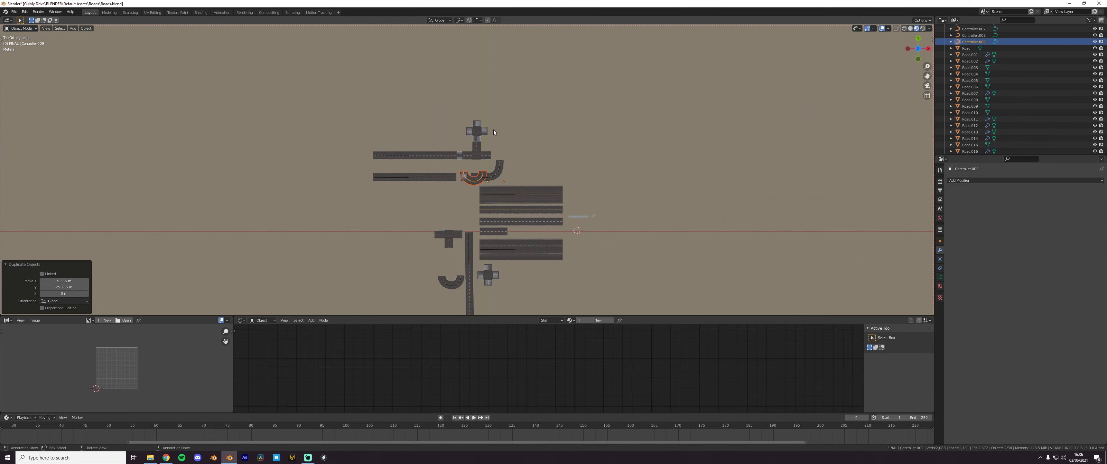
{"action": "scroll", "coordinate": [490, 142], "scroll_direction": "up", "scroll_amount": 3}
{"action": "middle_click_drag", "start_coordinate": [482, 167], "coordinate": [495, 251], "text": "shift"}
{"action": "key", "text": "g"}
{"action": "left_click", "coordinate": [443, 174]}
Rotate the U-shaped road copy 90° clockwise and reposition it so its open ends face the four-way intersection
{"action": "scroll", "coordinate": [460, 185], "scroll_direction": "up", "scroll_amount": 7}
{"action": "key", "text": "r"}
{"action": "right_click", "coordinate": [452, 180]}
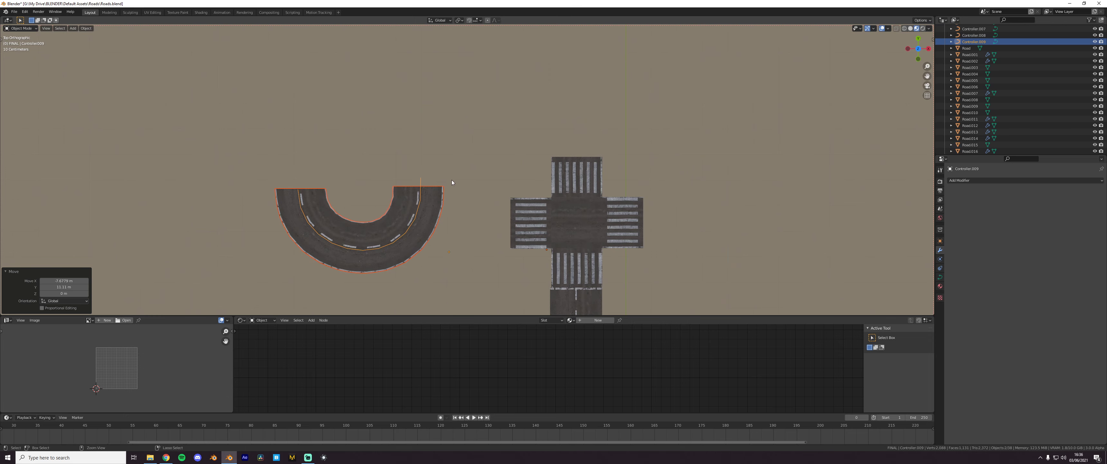
{"action": "scroll", "coordinate": [453, 180], "scroll_direction": "down", "scroll_amount": 4}
{"action": "key", "text": "r"}
{"action": "left_click", "coordinate": [520, 224], "text": "ctrl"}
{"action": "key", "text": "g"}
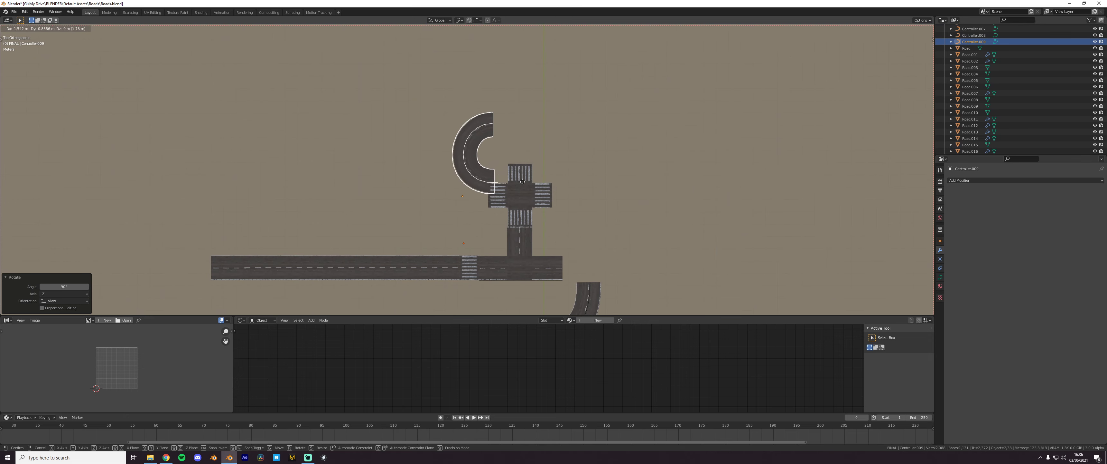
{"action": "left_click", "coordinate": [443, 194]}
Duplicate the assembled straight road with its controller curve and start the copy at the U-bend's lower end
{"action": "left_click", "coordinate": [369, 270]}
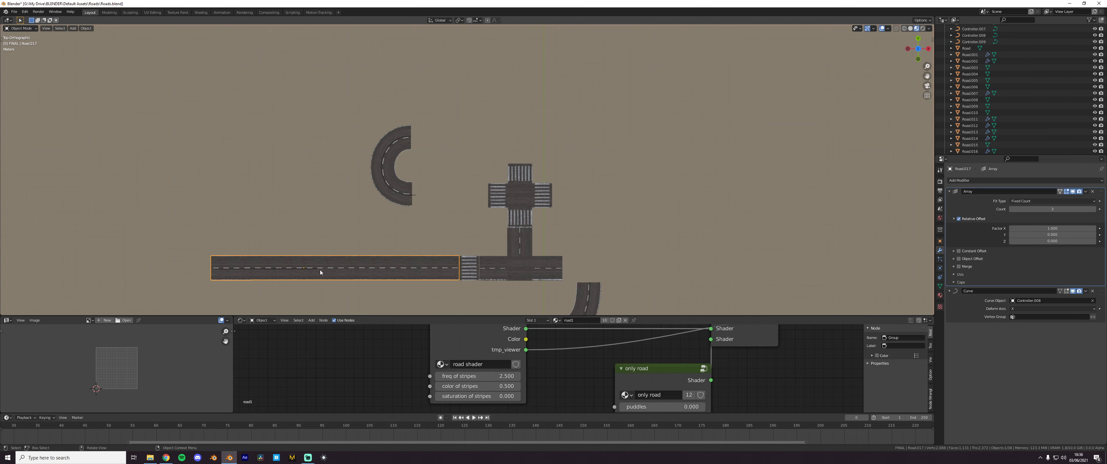
{"action": "scroll", "coordinate": [321, 271], "scroll_direction": "down", "scroll_amount": 3}
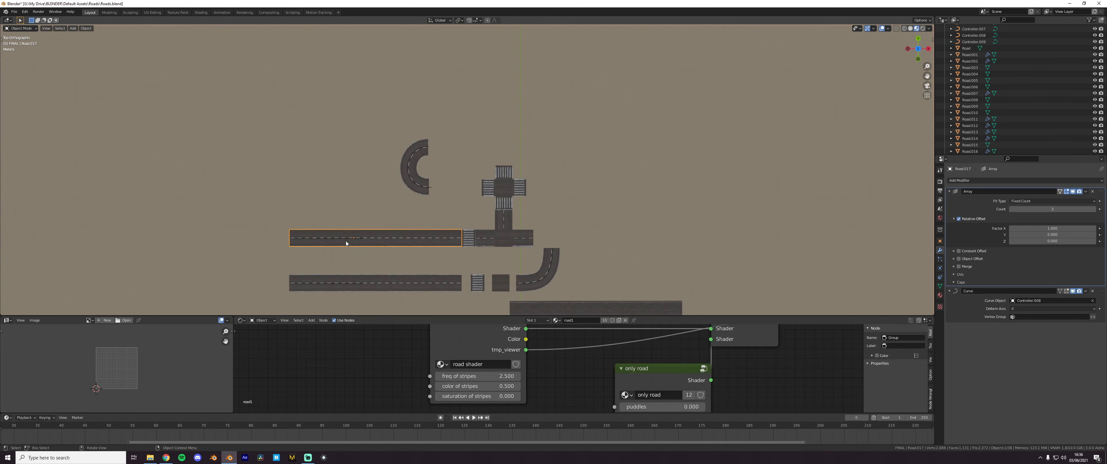
{"action": "key", "text": "shift+d"}
{"action": "left_click", "coordinate": [482, 191]}
{"action": "scroll", "coordinate": [486, 193], "scroll_direction": "up", "scroll_amount": 5}
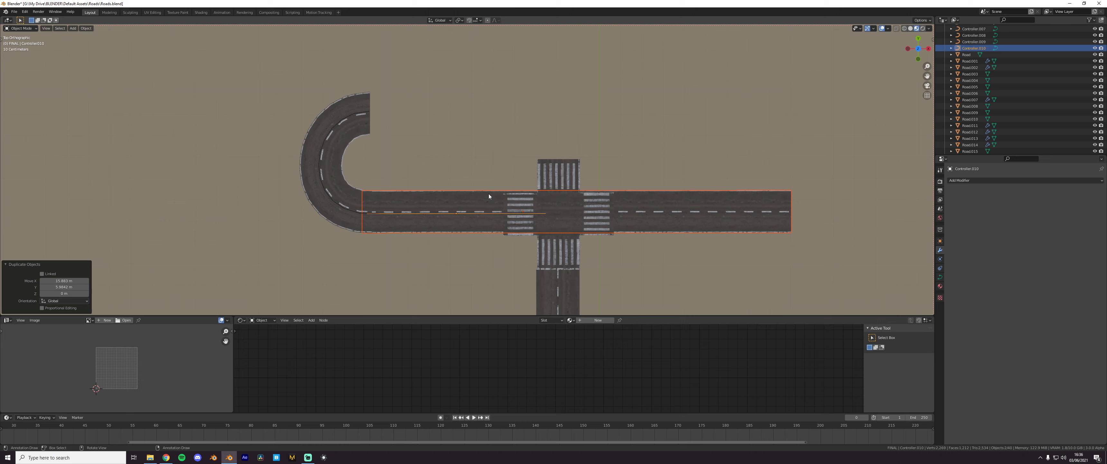
Set the Array modifier's count to 1 on the new straight road
{"action": "left_click", "coordinate": [672, 222]}
{"action": "left_click", "coordinate": [1012, 209]}
{"action": "left_click", "coordinate": [1012, 209]}
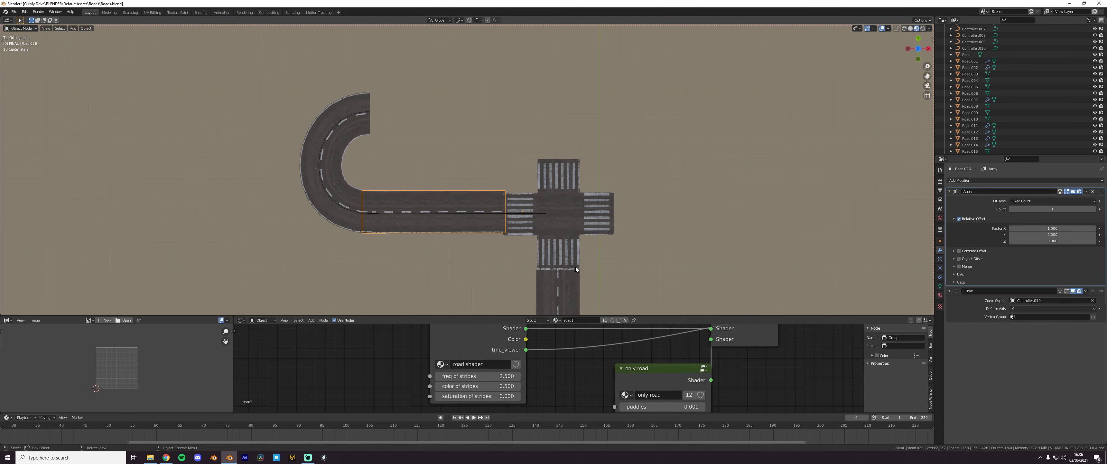
Move the short straight road with its controller curve into line with the four-way intersection's crosswalk
{"action": "scroll", "coordinate": [422, 228], "scroll_direction": "up", "scroll_amount": 2}
{"action": "left_click", "coordinate": [414, 233]}
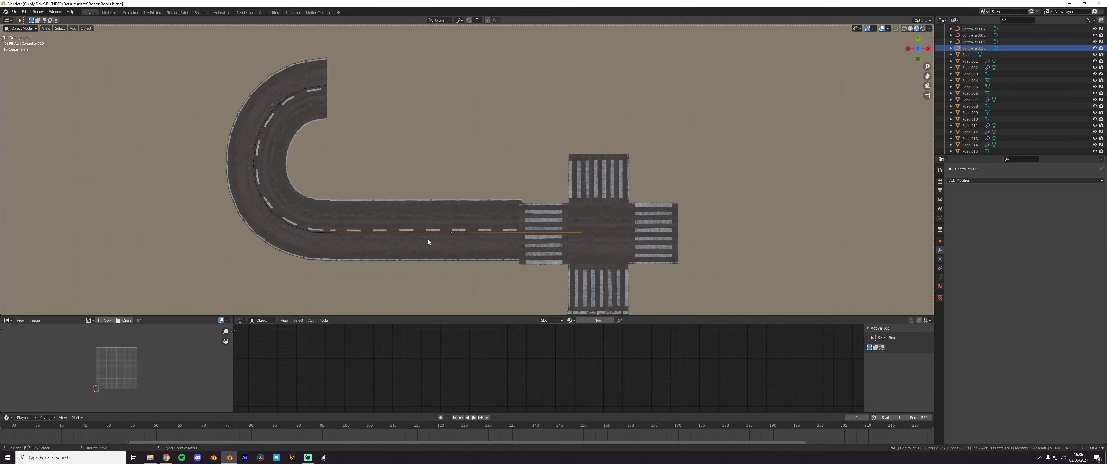
{"action": "key", "text": "g"}
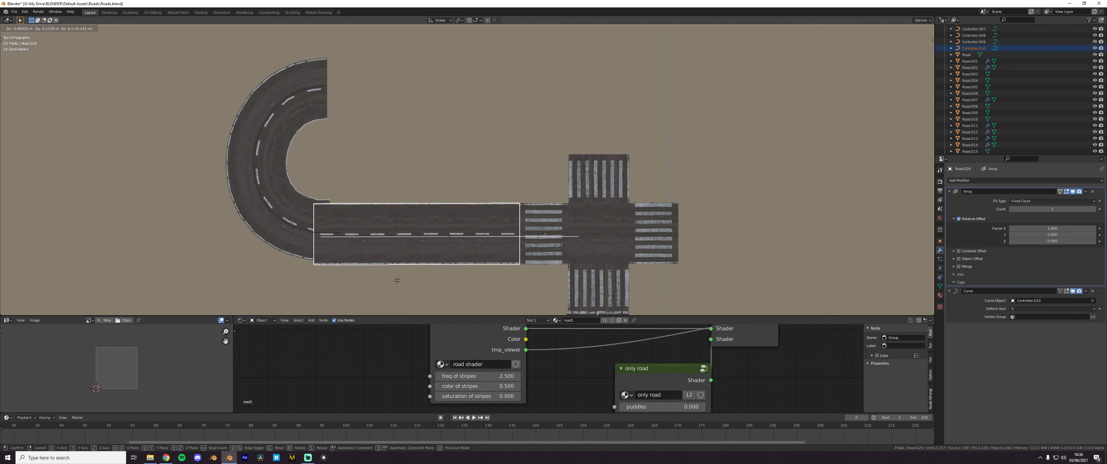
{"action": "left_click", "coordinate": [399, 283]}
Move the U-bend and its controller curve flush with the short straight road's end, and clear the selection
{"action": "left_click", "coordinate": [295, 233]}
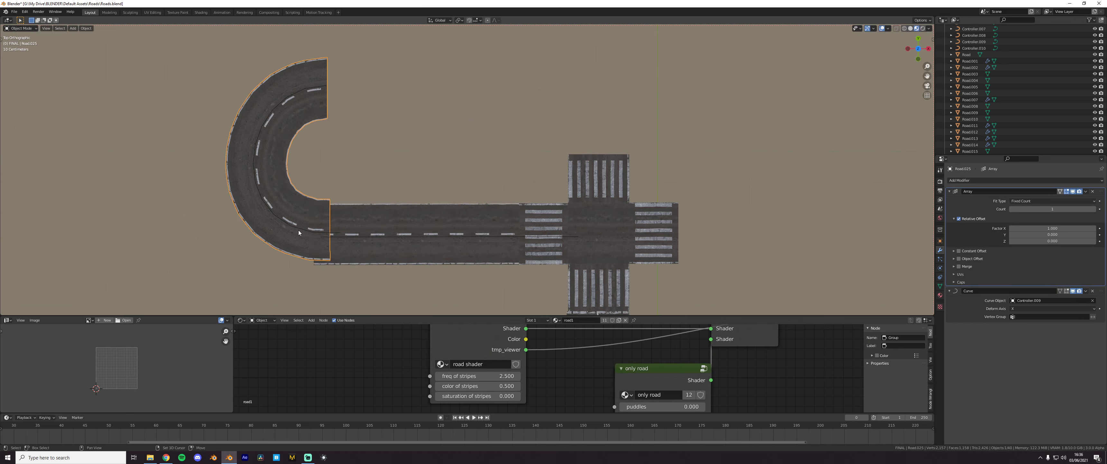
{"action": "left_click", "coordinate": [298, 232], "text": "shift"}
{"action": "left_click", "coordinate": [301, 241], "text": "shift"}
{"action": "key", "text": "g"}
{"action": "left_click", "coordinate": [301, 262]}
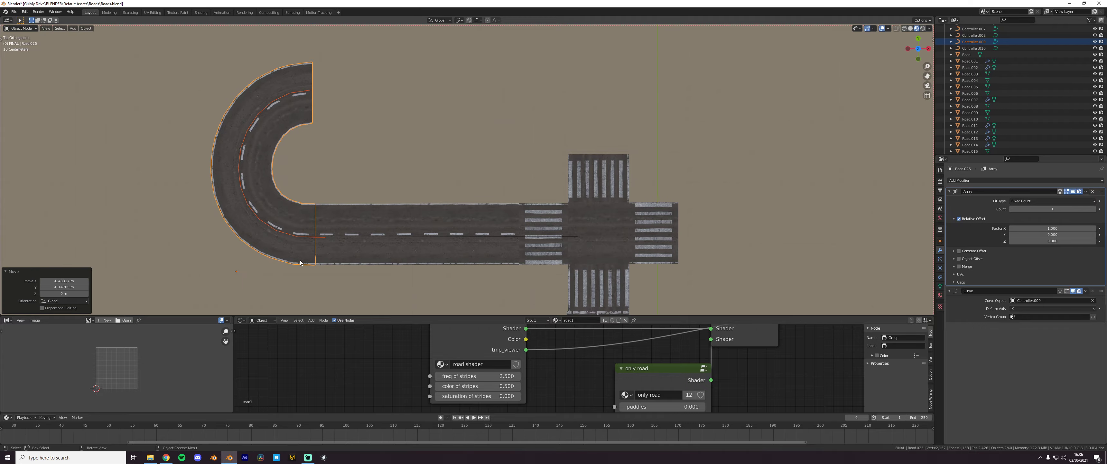
{"action": "key", "text": "alt+a"}
Duplicate the straight and curved sidewalk pieces and bring the copies to the assembled road near the T-junction
{"action": "scroll", "coordinate": [580, 268], "scroll_direction": "down", "scroll_amount": 3}
{"action": "middle_click_drag", "start_coordinate": [580, 268], "coordinate": [633, 138]}
{"action": "left_click", "coordinate": [660, 115]}
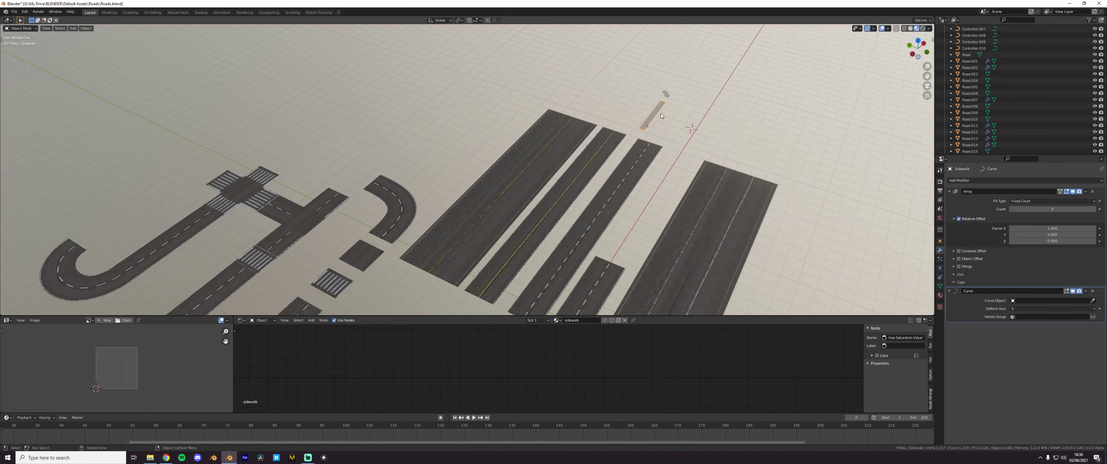
{"action": "left_click", "coordinate": [665, 96], "text": "shift"}
{"action": "key", "text": "KP_7"}
{"action": "scroll", "coordinate": [613, 118], "scroll_direction": "down", "scroll_amount": 2}
{"action": "middle_click_drag", "start_coordinate": [540, 132], "coordinate": [643, 211], "text": "shift"}
{"action": "key", "text": "shift+d"}
{"action": "left_click", "coordinate": [344, 67]}
{"action": "scroll", "coordinate": [371, 108], "scroll_direction": "up", "scroll_amount": 4}
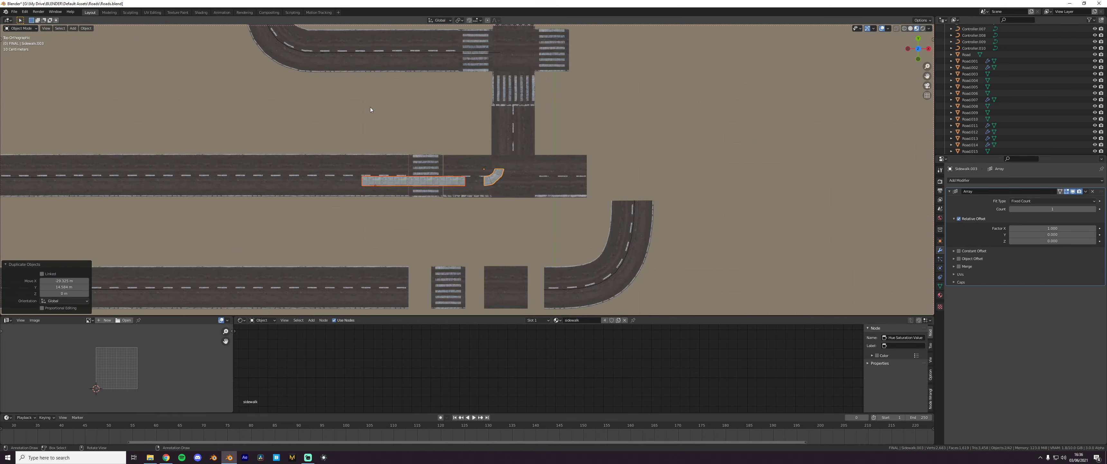
Align the sidewalk copies with the road edge beside the crosswalk and T-junction
{"action": "middle_click_drag", "start_coordinate": [371, 107], "coordinate": [459, 158], "text": "shift"}
{"action": "key", "text": "g"}
{"action": "left_click", "coordinate": [538, 164]}
{"action": "left_click", "coordinate": [619, 178]}
{"action": "middle_click_drag", "start_coordinate": [618, 166], "coordinate": [417, 97], "text": "shift"}
{"action": "key", "text": "g"}
{"action": "left_click", "coordinate": [469, 127]}
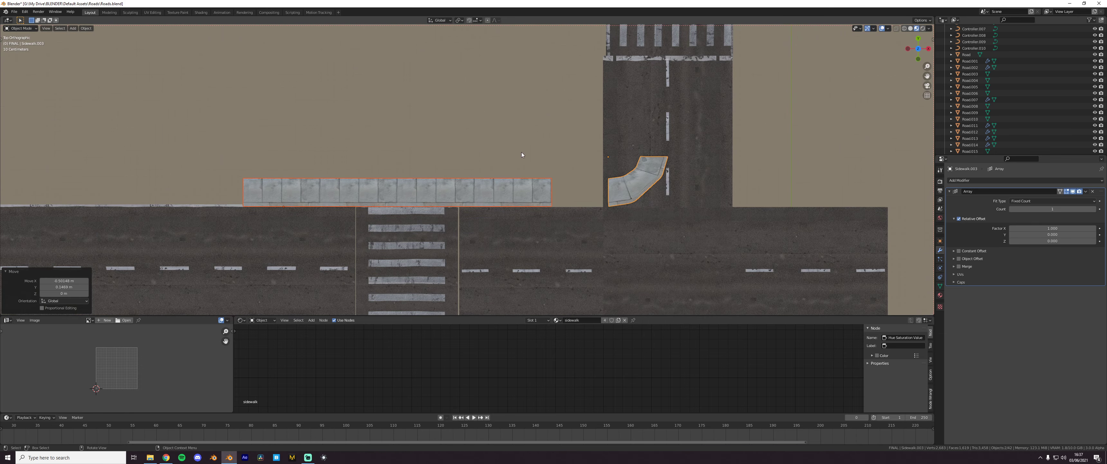
Try joining the curved sidewalk piece to the end of the straight sidewalk at the T-junction corner
{"action": "left_click", "coordinate": [617, 187]}
{"action": "key", "text": "g"}
{"action": "right_click", "coordinate": [617, 187]}
{"action": "left_click", "coordinate": [617, 187]}
{"action": "key", "text": "g"}
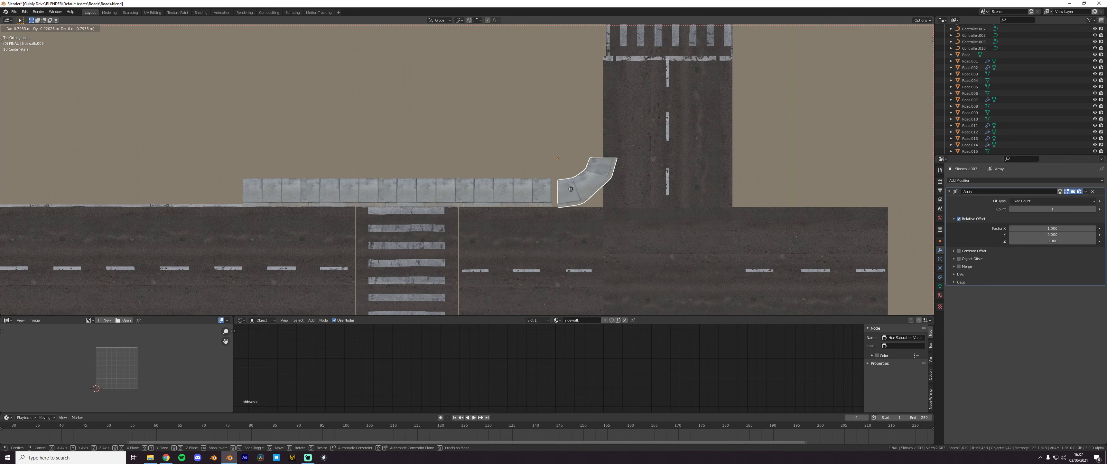
{"action": "left_click", "coordinate": [559, 188]}
{"action": "middle_click_drag", "start_coordinate": [645, 194], "coordinate": [557, 160], "text": "shift"}
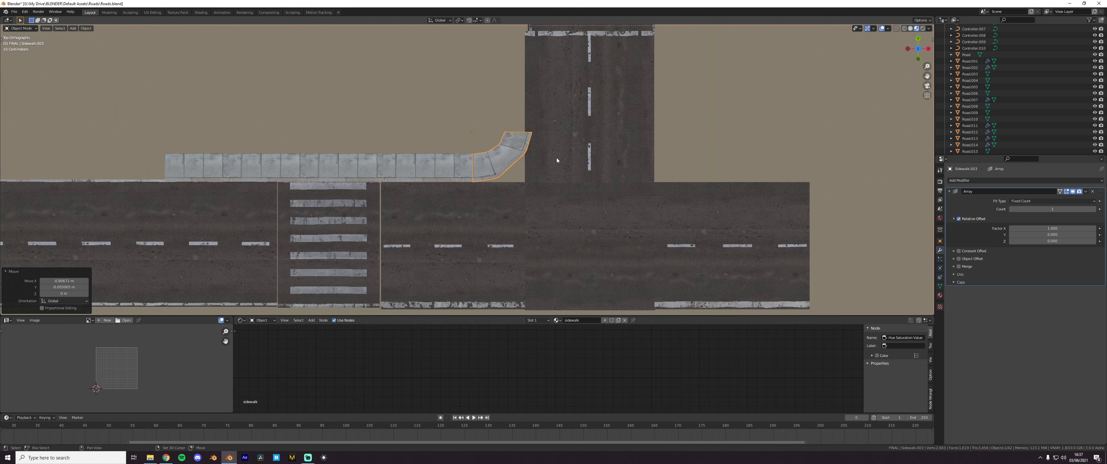
{"action": "scroll", "coordinate": [523, 147], "scroll_direction": "up", "scroll_amount": 2}
{"action": "left_click", "coordinate": [557, 192]}
{"action": "key", "text": "Tab"}
{"action": "left_click", "coordinate": [615, 144]}
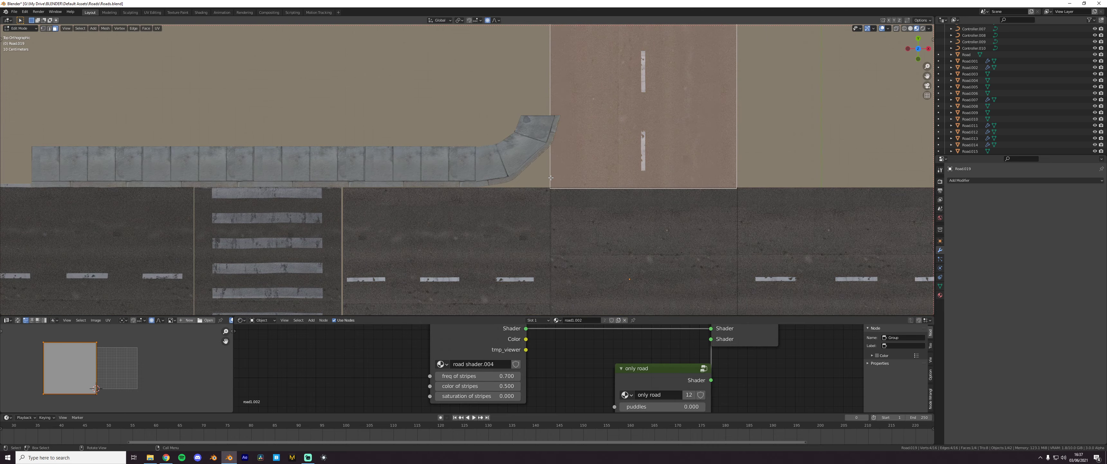
{"action": "scroll", "coordinate": [616, 143], "scroll_direction": "down", "scroll_amount": 5}
{"action": "key", "text": "s"}
{"action": "right_click", "coordinate": [627, 143]}
{"action": "scroll", "coordinate": [572, 159], "scroll_direction": "up", "scroll_amount": 4}
{"action": "key", "text": "Tab"}
Move the curved sidewalk piece away from the junction corner into the empty area beyond the straight sidewalk
{"action": "left_click", "coordinate": [517, 174]}
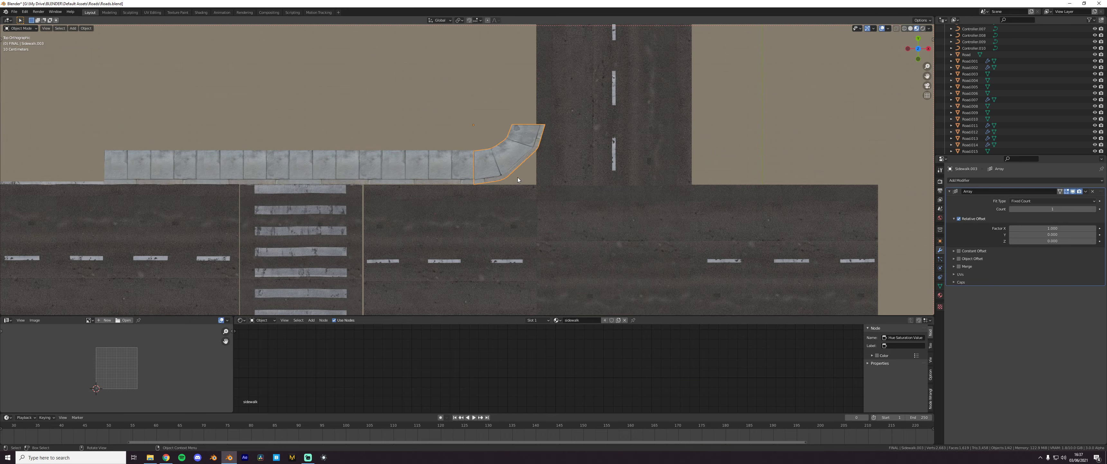
{"action": "middle_click_drag", "start_coordinate": [517, 178], "coordinate": [547, 142]}
{"action": "scroll", "coordinate": [547, 142], "scroll_direction": "down", "scroll_amount": 4}
{"action": "left_click", "coordinate": [515, 225]}
{"action": "scroll", "coordinate": [573, 256], "scroll_direction": "up", "scroll_amount": 2}
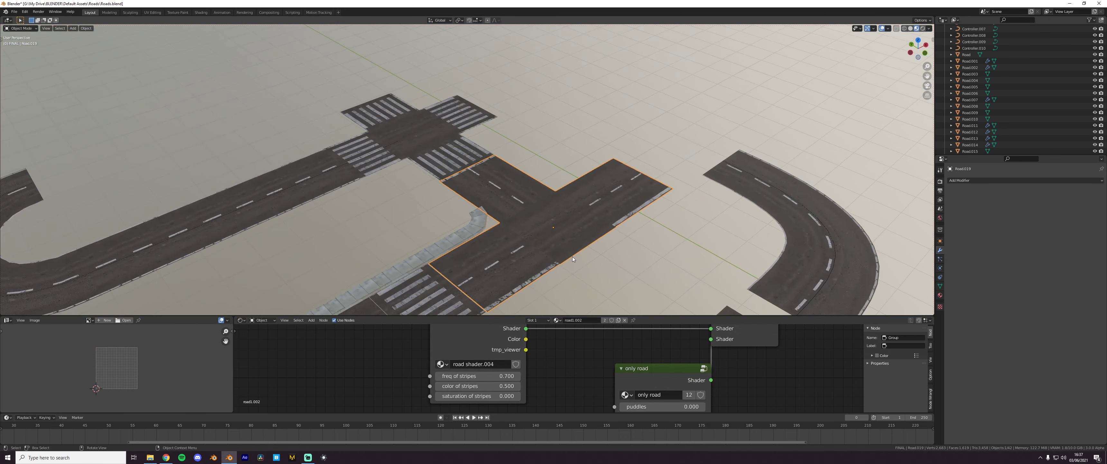
{"action": "left_click", "coordinate": [476, 228]}
{"action": "key", "text": "KP_7"}
{"action": "key", "text": "x"}
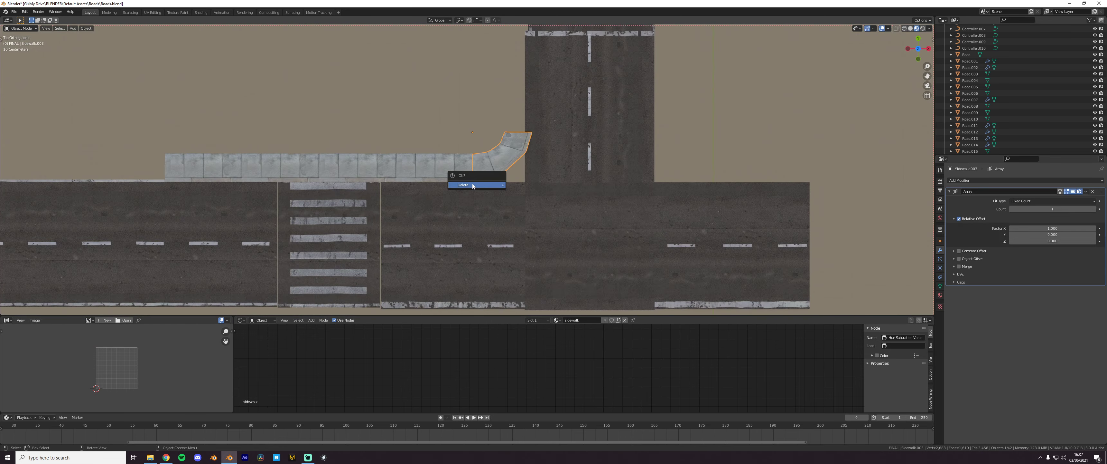
{"action": "key", "text": "g"}
{"action": "left_click", "coordinate": [318, 98]}
Slide the straight sidewalk along X until its end meets the edge of the T-junction's stem
{"action": "left_click", "coordinate": [408, 165]}
{"action": "key", "text": "g"}
{"action": "key", "text": "x"}
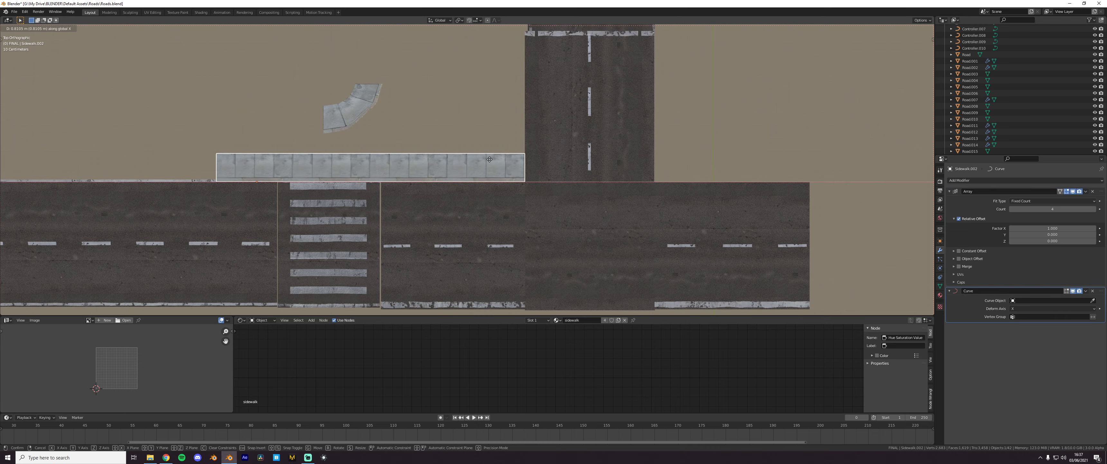
{"action": "left_click", "coordinate": [492, 177]}
Duplicate the straight sidewalk, rotate the copy 90° and place it along the edge of the T-junction's stem
{"action": "scroll", "coordinate": [493, 179], "scroll_direction": "down", "scroll_amount": 1}
{"action": "middle_click_drag", "start_coordinate": [452, 157], "coordinate": [450, 205], "text": "shift"}
{"action": "key", "text": "shift+d"}
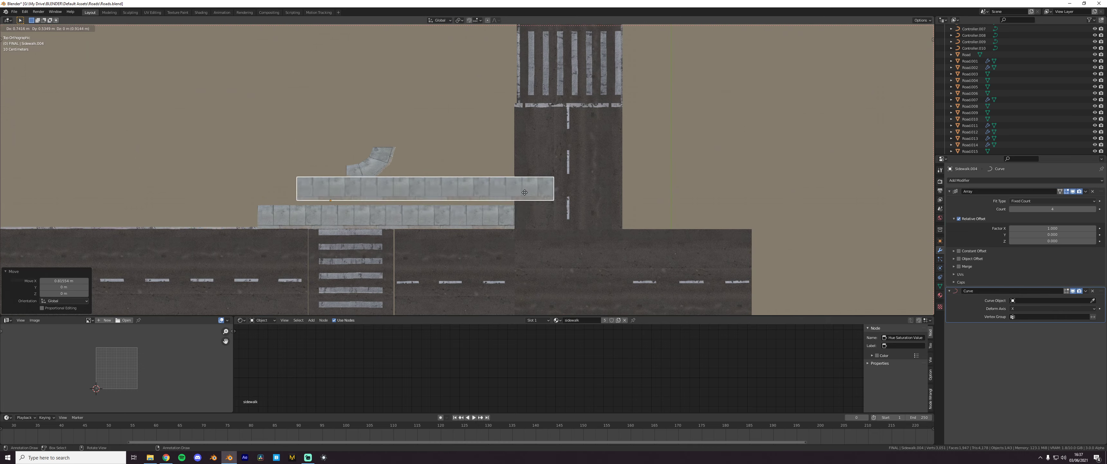
{"action": "key", "text": "Escape"}
{"action": "key", "text": "r"}
{"action": "left_click", "coordinate": [293, 65]}
{"action": "key", "text": "g"}
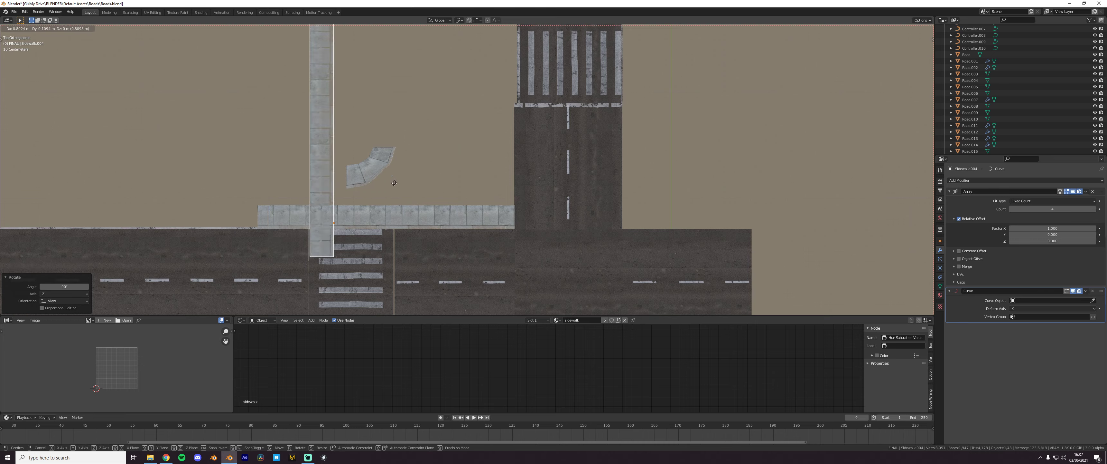
{"action": "left_click", "coordinate": [556, 141]}
Adjust the rotated sidewalk copy's height slightly along Z where it overlaps the first sidewalk
{"action": "middle_click_drag", "start_coordinate": [557, 142], "coordinate": [474, 178]}
{"action": "key", "text": "g"}
{"action": "key", "text": "z"}
{"action": "left_click", "coordinate": [474, 177]}
Scale the rotated sidewalk copy slightly taller along Z and readjust its vertical position
{"action": "key", "text": "s"}
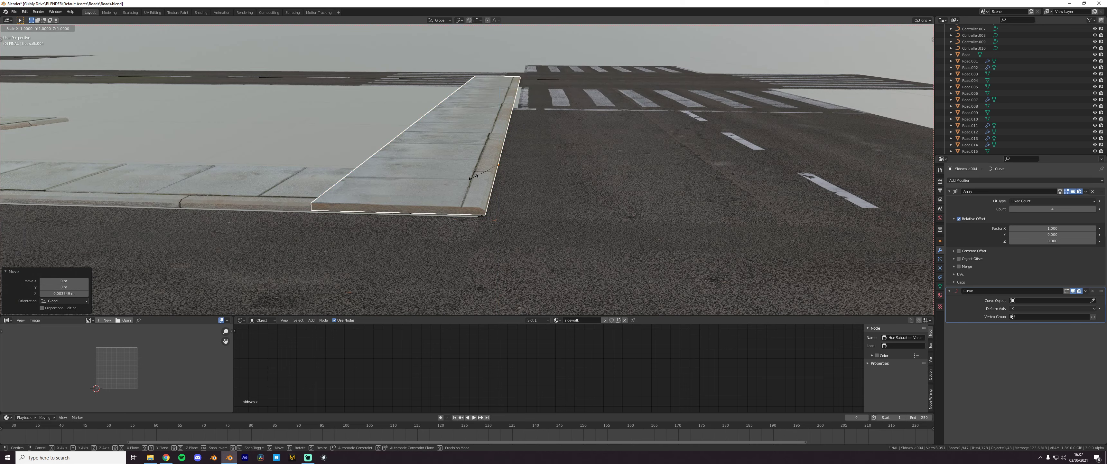
{"action": "key", "text": "z"}
{"action": "left_click", "coordinate": [391, 116]}
{"action": "key", "text": "g"}
{"action": "key", "text": "z"}
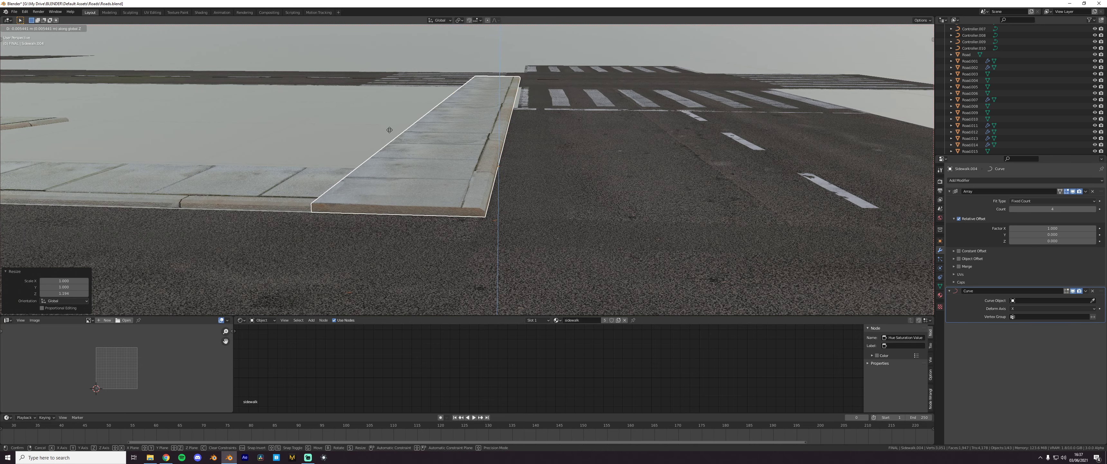
{"action": "left_click", "coordinate": [392, 155]}
{"action": "middle_click_drag", "start_coordinate": [334, 143], "coordinate": [387, 206]}
{"action": "scroll", "coordinate": [387, 206], "scroll_direction": "down", "scroll_amount": 5}
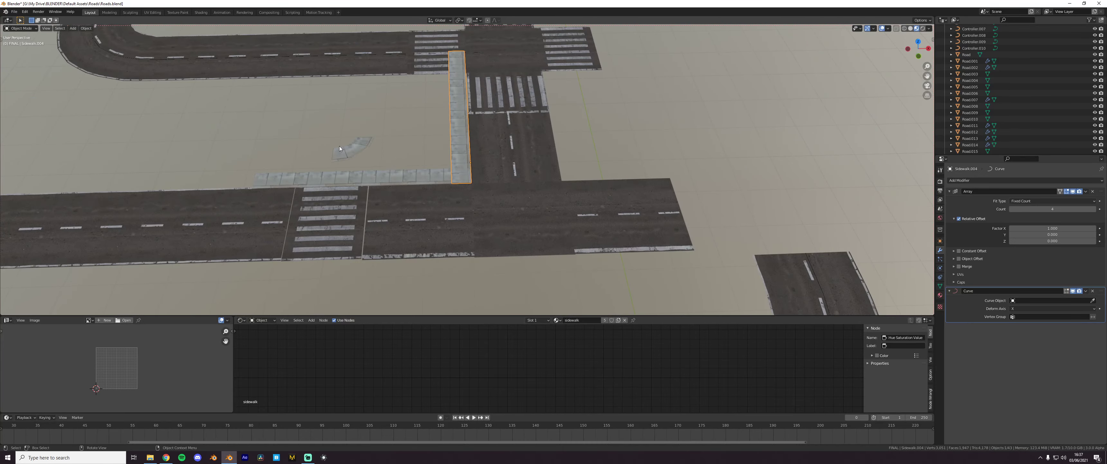
Move the curved sidewalk corner piece to the corner where the two straight sidewalks meet and scale it to fit their width
{"action": "left_click", "coordinate": [430, 159]}
{"action": "middle_click_drag", "start_coordinate": [431, 159], "coordinate": [381, 167]}
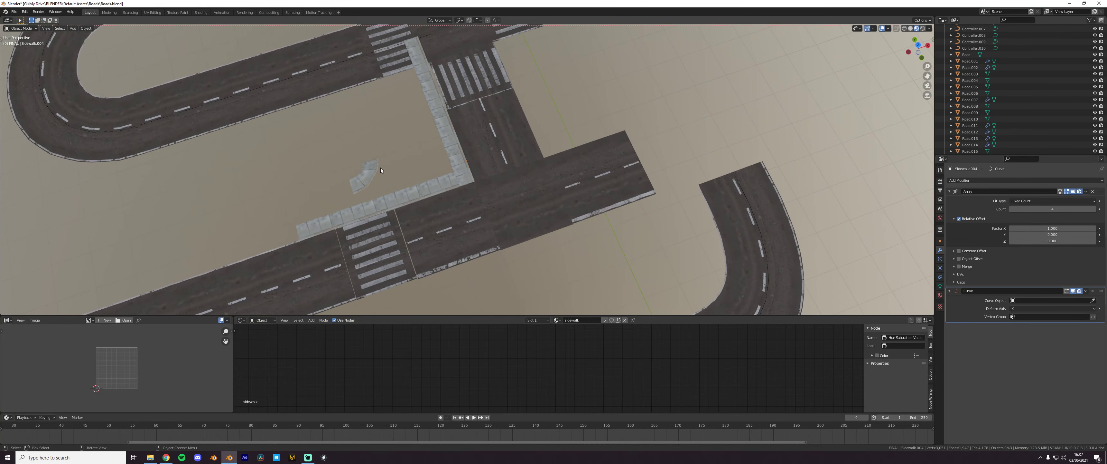
{"action": "left_click", "coordinate": [364, 173]}
{"action": "key", "text": "KP_7"}
{"action": "scroll", "coordinate": [399, 186], "scroll_direction": "up", "scroll_amount": 2}
{"action": "key", "text": "g"}
{"action": "left_click", "coordinate": [527, 179]}
{"action": "scroll", "coordinate": [542, 176], "scroll_direction": "up", "scroll_amount": 5}
{"action": "key", "text": "s"}
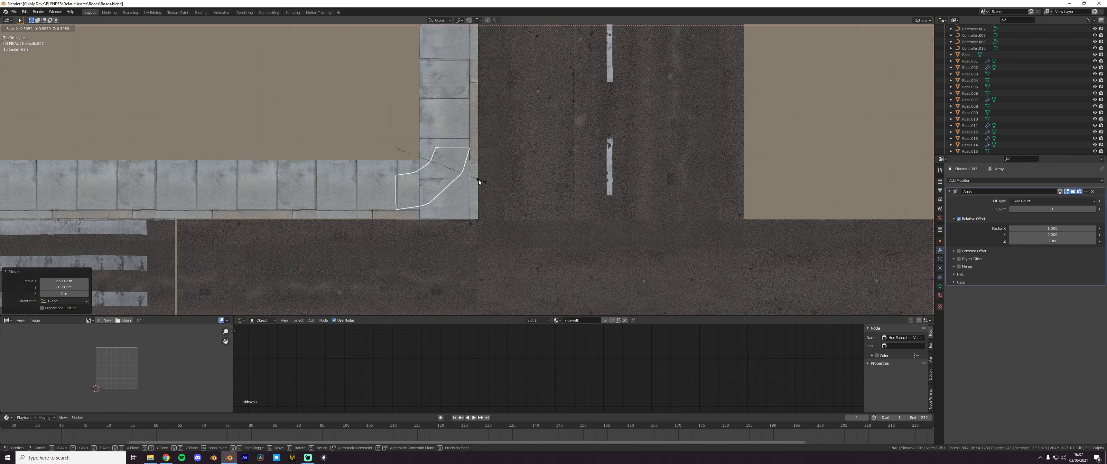
{"action": "key", "text": "x"}
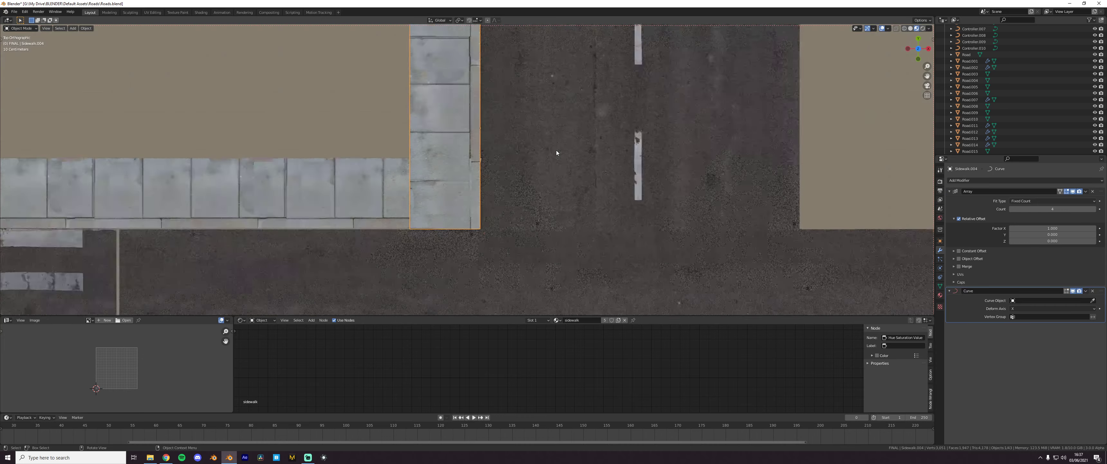
Scale the sidewalk beside the T-junction's stem along Y and shift it along Y to make room for the corner piece
{"action": "scroll", "coordinate": [557, 154], "scroll_direction": "down", "scroll_amount": 7}
{"action": "key", "text": "s"}
{"action": "key", "text": "y"}
{"action": "left_click", "coordinate": [544, 140]}
{"action": "key", "text": "g"}
{"action": "key", "text": "y"}
{"action": "left_click", "coordinate": [543, 126]}
Shorten the stem sidewalk further along Y and fine-tune its Y position so it fits between the crossroads and the corner piece
{"action": "middle_click_drag", "start_coordinate": [544, 121], "coordinate": [547, 173], "text": "shift"}
{"action": "key", "text": "s"}
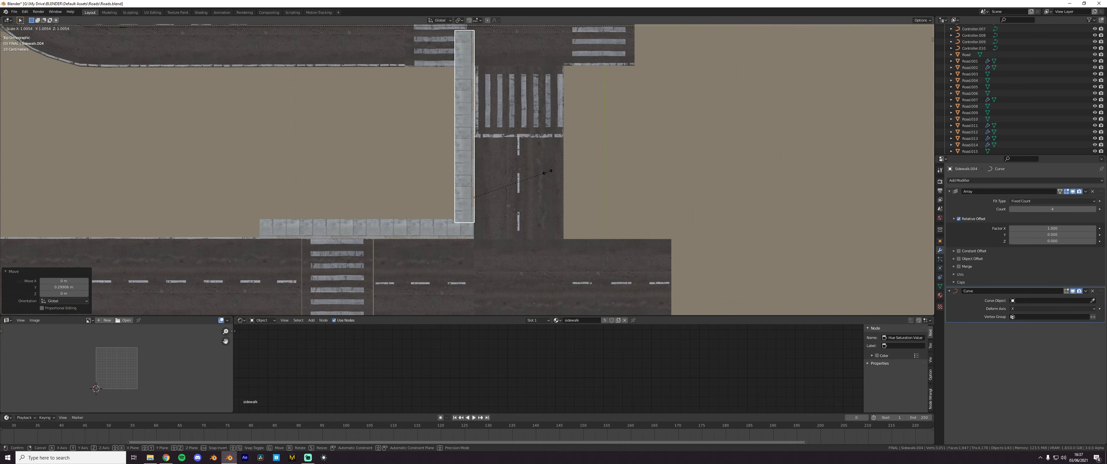
{"action": "key", "text": "y"}
{"action": "left_click", "coordinate": [529, 169]}
{"action": "key", "text": "g"}
{"action": "key", "text": "y"}
{"action": "left_click", "coordinate": [529, 171]}
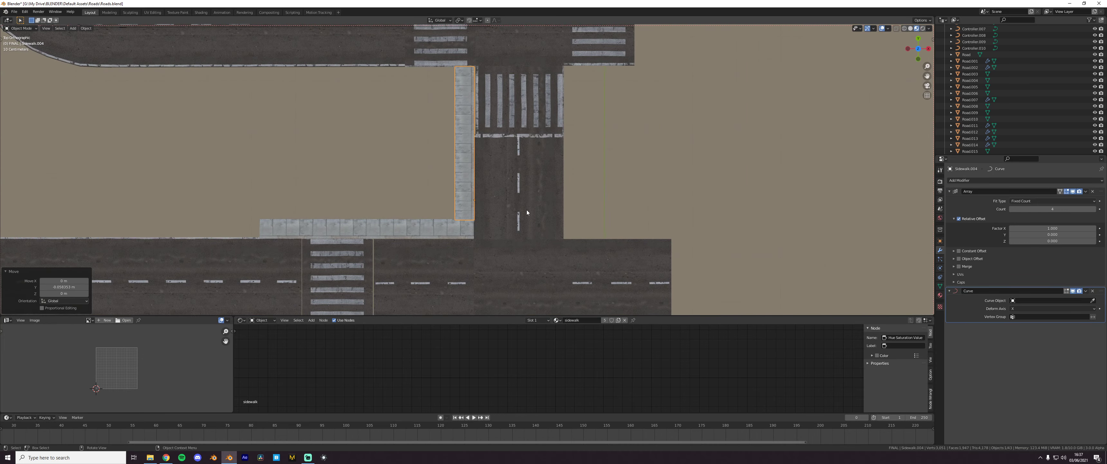
Shorten the sidewalk along the main road in X so its end meets the curved corner piece
{"action": "scroll", "coordinate": [470, 238], "scroll_direction": "up", "scroll_amount": 2}
{"action": "middle_click_drag", "start_coordinate": [470, 238], "coordinate": [492, 173], "text": "shift"}
{"action": "scroll", "coordinate": [492, 174], "scroll_direction": "up", "scroll_amount": 6}
{"action": "left_click", "coordinate": [552, 219]}
{"action": "key", "text": "s"}
{"action": "key", "text": "x"}
{"action": "left_click", "coordinate": [496, 192]}
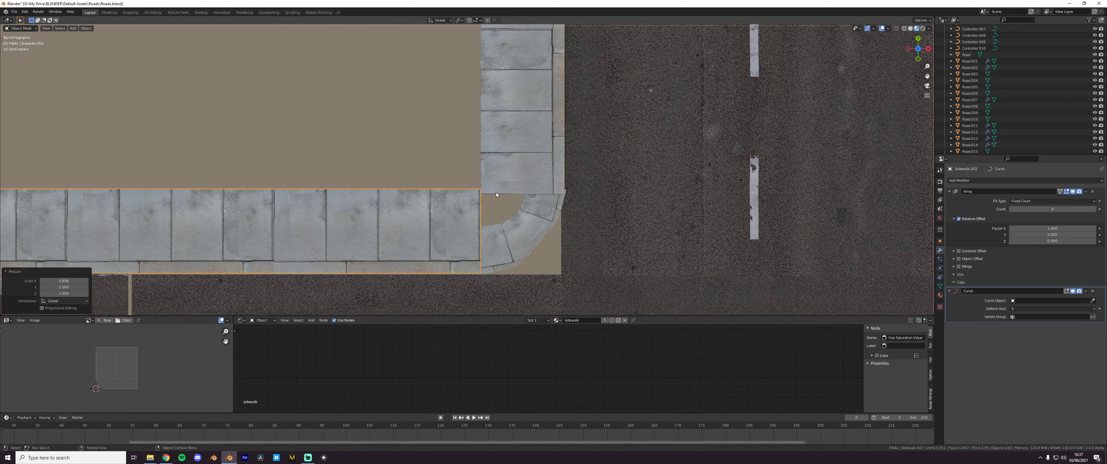
Try to duplicate the curved sidewalk corner piece and place the copy at the open corner
{"action": "left_click", "coordinate": [521, 238]}
{"action": "scroll", "coordinate": [521, 238], "scroll_direction": "up", "scroll_amount": 2}
{"action": "key", "text": "shift+d"}
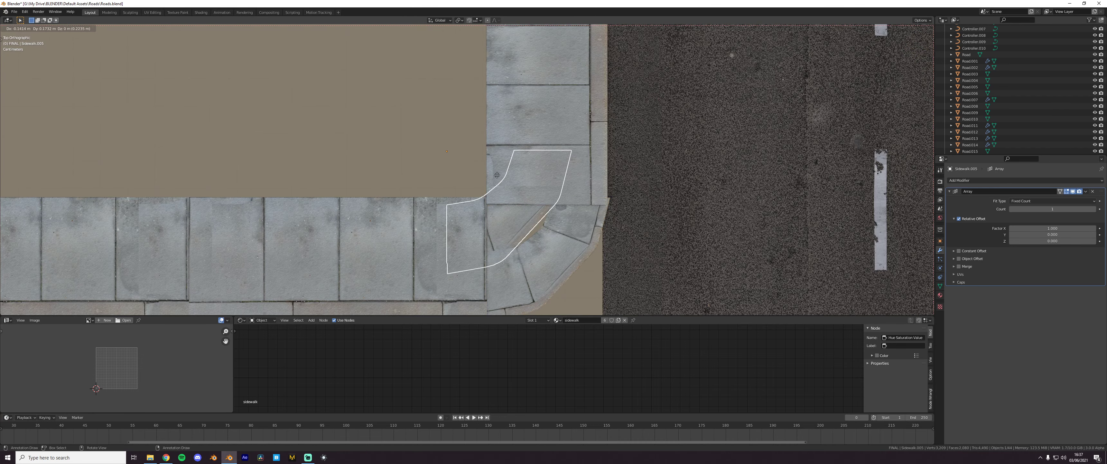
{"action": "left_click", "coordinate": [579, 256]}
{"action": "scroll", "coordinate": [579, 257], "scroll_direction": "down", "scroll_amount": 4}
{"action": "left_click", "coordinate": [515, 217]}
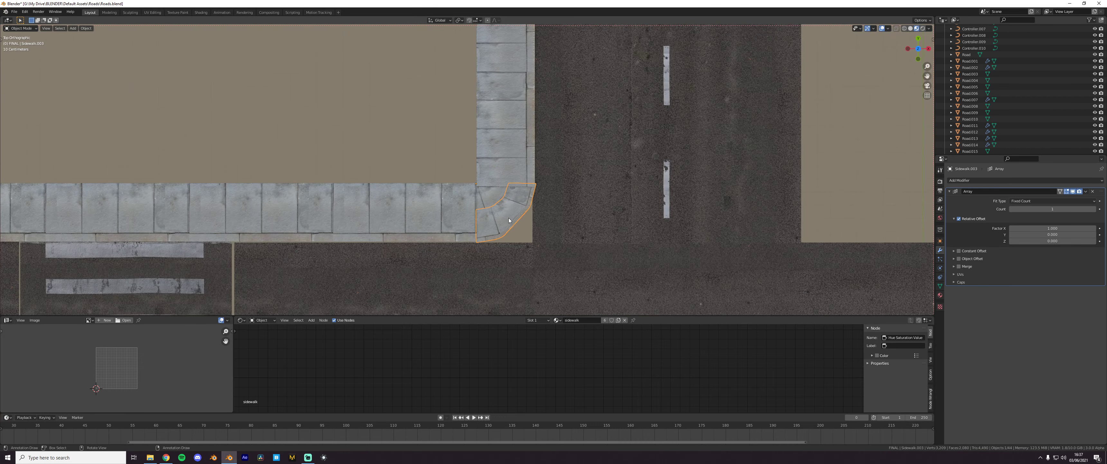
Edit the T-junction mesh and duplicate one of its road faces, placing the copy near the sidewalk corner
{"action": "scroll", "coordinate": [543, 236], "scroll_direction": "up", "scroll_amount": 1}
{"action": "left_click", "coordinate": [553, 245]}
{"action": "key", "text": "Tab"}
{"action": "left_click", "coordinate": [543, 255]}
{"action": "left_click", "coordinate": [549, 254]}
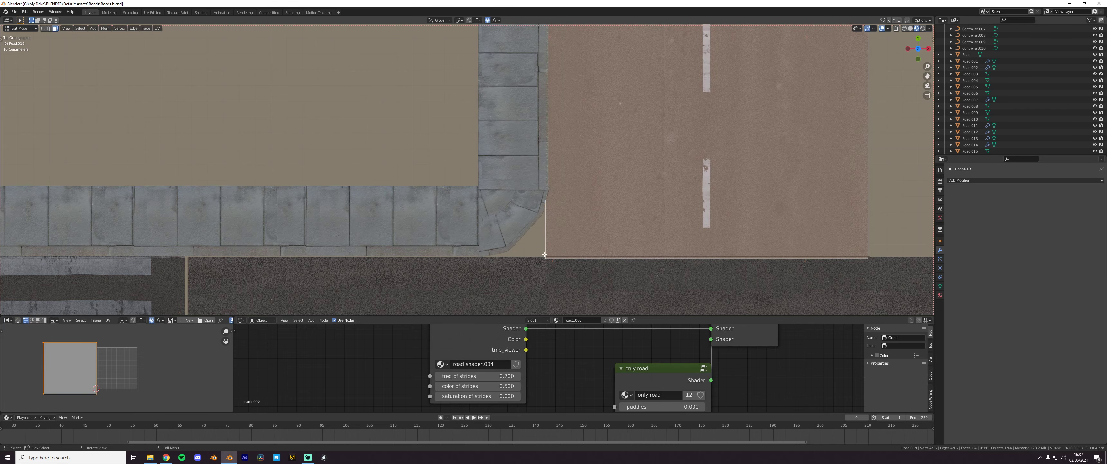
{"action": "left_click", "coordinate": [535, 255]}
{"action": "left_click", "coordinate": [534, 259]}
{"action": "scroll", "coordinate": [534, 260], "scroll_direction": "down", "scroll_amount": 4}
{"action": "key", "text": "shift+d"}
{"action": "left_click", "coordinate": [546, 218]}
Scale the duplicated road face down slightly, move it under the gap at the sidewalk corner and finish editing the mesh
{"action": "key", "text": "s"}
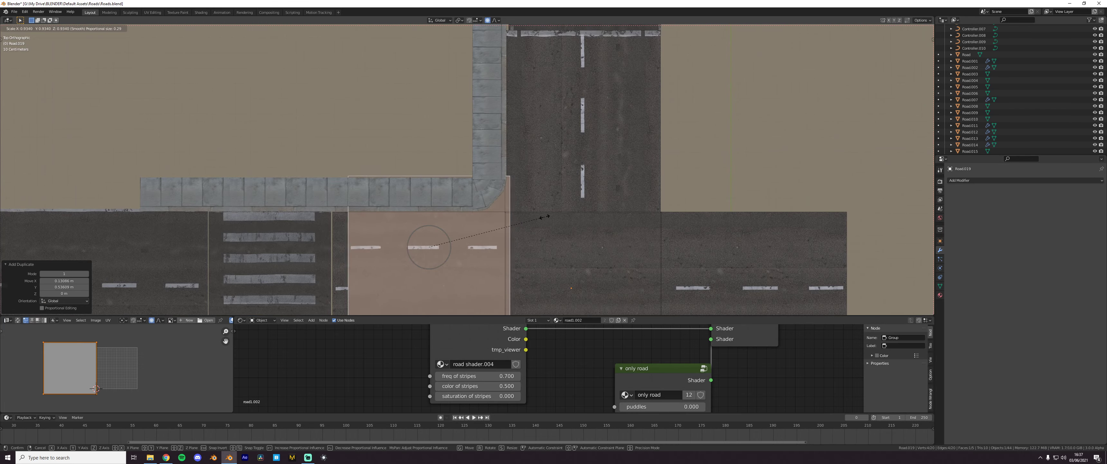
{"action": "left_click", "coordinate": [531, 220]}
{"action": "key", "text": "g"}
{"action": "left_click", "coordinate": [548, 195]}
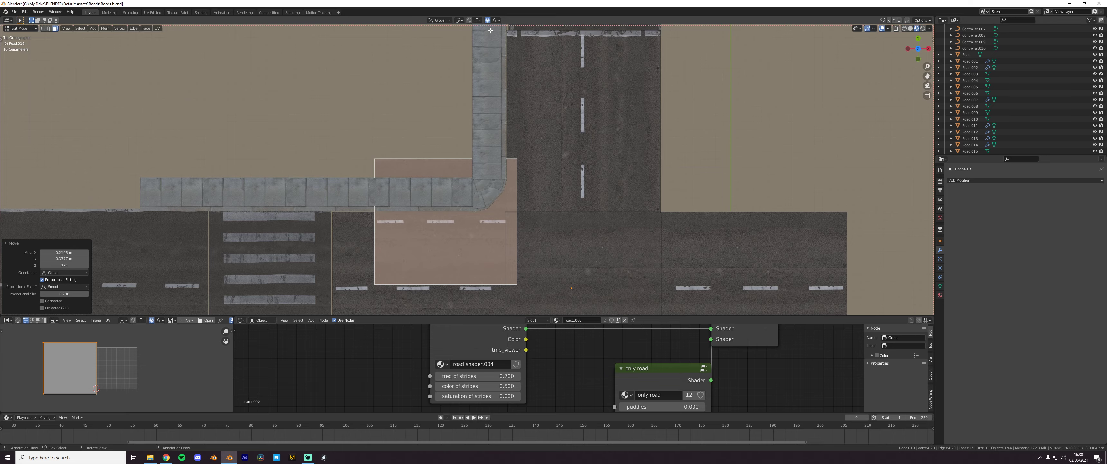
{"action": "middle_click_drag", "start_coordinate": [491, 31], "coordinate": [554, 198]}
{"action": "key", "text": "Tab"}
{"action": "scroll", "coordinate": [604, 170], "scroll_direction": "down", "scroll_amount": 5}
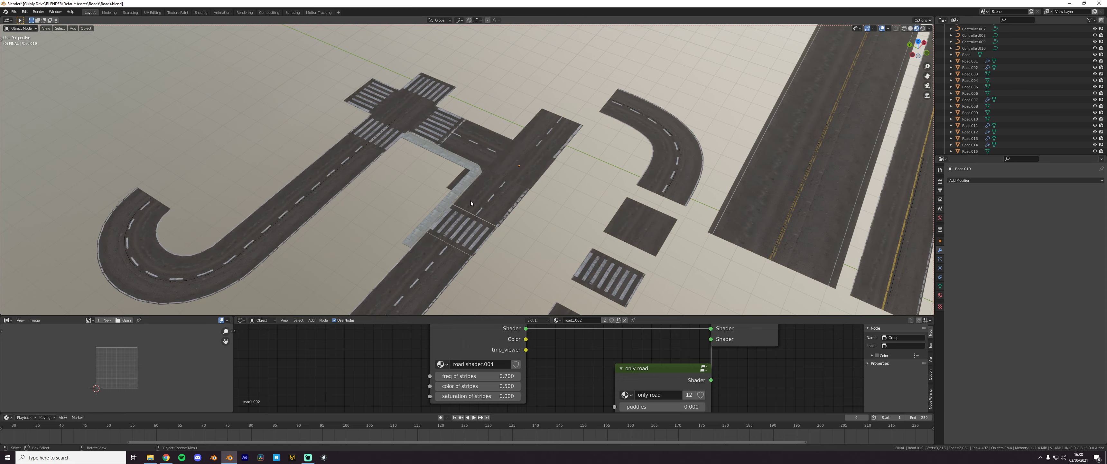
Widen the sidewalk along the main road by scaling it up along Y
{"action": "left_click", "coordinate": [462, 191]}
{"action": "scroll", "coordinate": [466, 193], "scroll_direction": "up", "scroll_amount": 6}
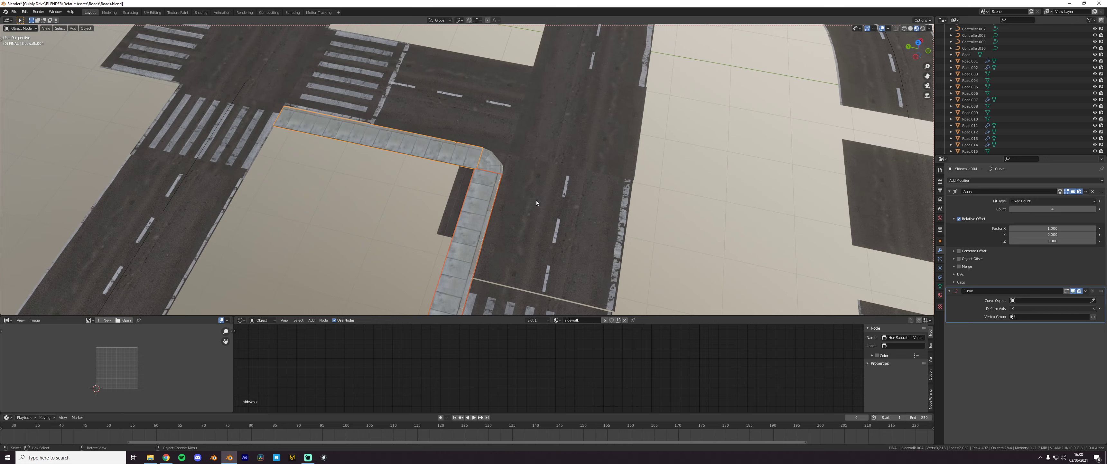
{"action": "scroll", "coordinate": [537, 202], "scroll_direction": "down", "scroll_amount": 6}
{"action": "left_click", "coordinate": [473, 198]}
{"action": "key", "text": "s"}
{"action": "key", "text": "y"}
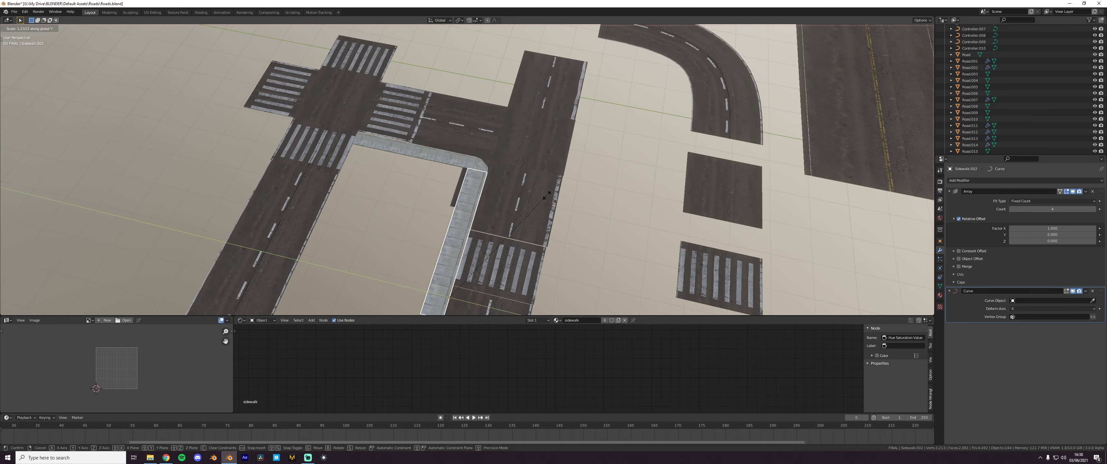
{"action": "left_click", "coordinate": [588, 192]}
Scale the sidewalk beside the T-junction's stem along X
{"action": "left_click", "coordinate": [463, 160]}
{"action": "key", "text": "s"}
{"action": "key", "text": "y"}
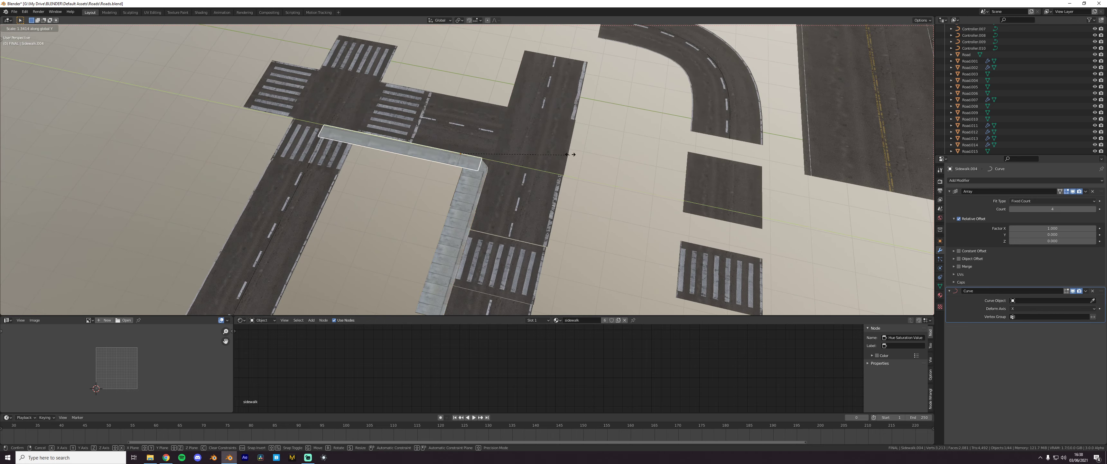
{"action": "key", "text": "x"}
{"action": "left_click", "coordinate": [576, 146]}
Bend the wide road with the yellow centre line by moving part of its controller curve along Y
{"action": "scroll", "coordinate": [546, 159], "scroll_direction": "down", "scroll_amount": 6}
{"action": "middle_click_drag", "start_coordinate": [533, 162], "coordinate": [559, 161]}
{"action": "left_click", "coordinate": [478, 159]}
{"action": "left_click", "coordinate": [478, 151]}
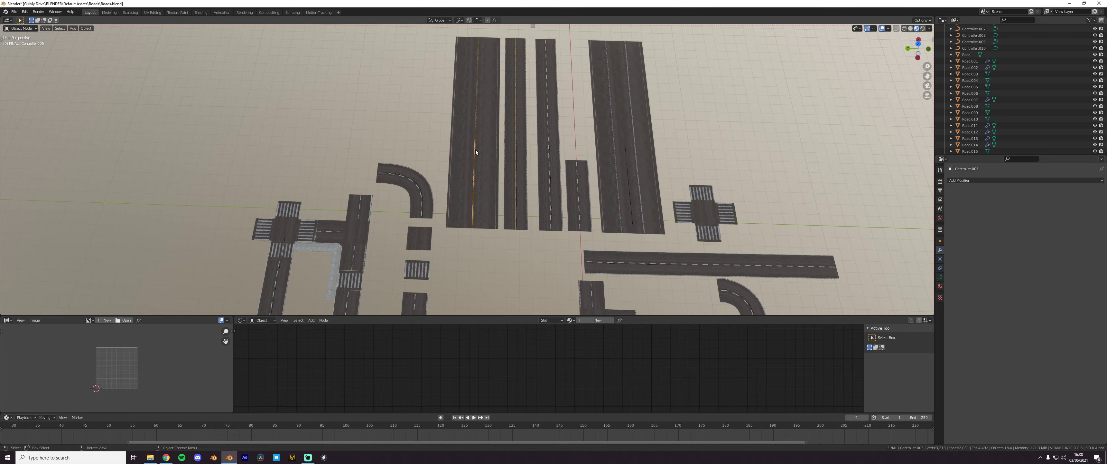
{"action": "key", "text": "Tab"}
{"action": "key", "text": "g"}
{"action": "key", "text": "y"}
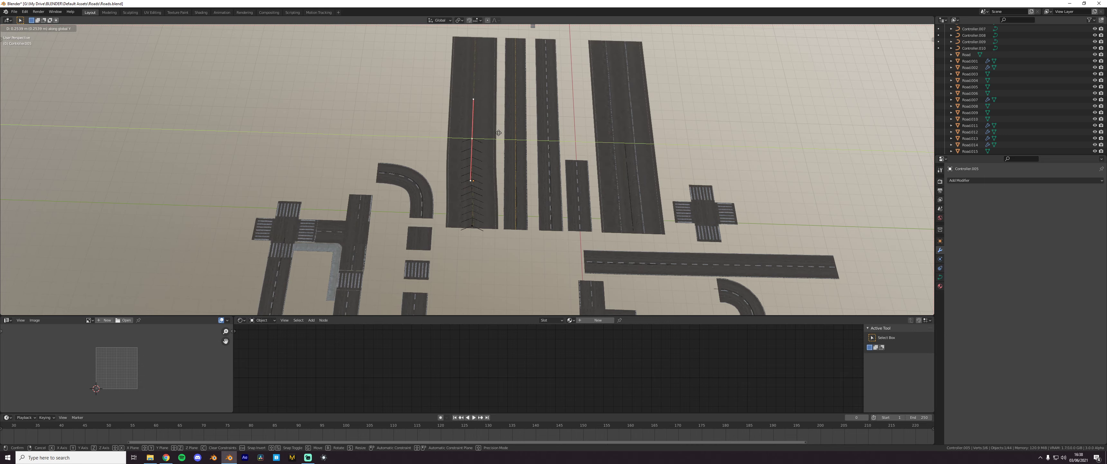
{"action": "left_click", "coordinate": [478, 141]}
{"action": "key", "text": "Tab"}
{"action": "scroll", "coordinate": [483, 168], "scroll_direction": "up", "scroll_amount": 2}
{"action": "middle_click_drag", "start_coordinate": [488, 186], "coordinate": [479, 163]}
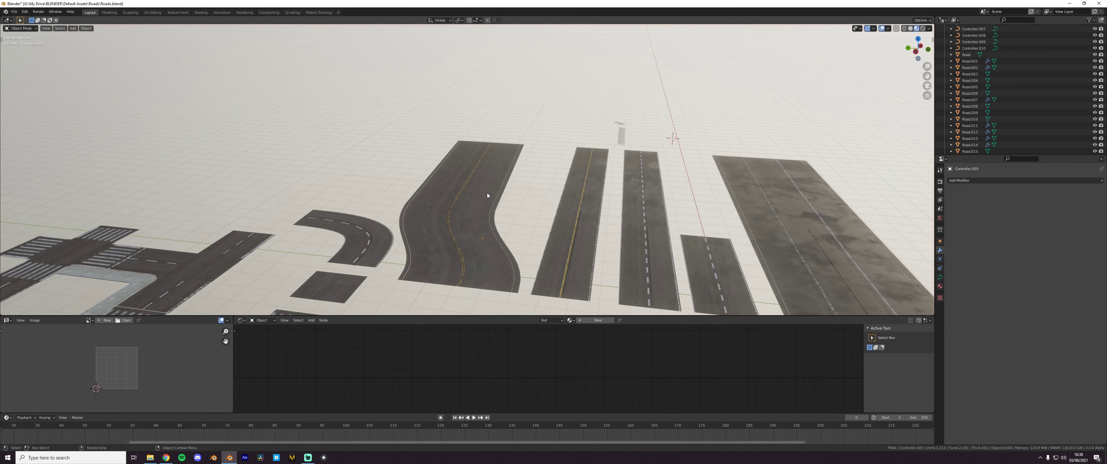
Undo the controller curve edit on the wide road with the yellow centre line
{"action": "key", "text": "ctrl+z"}
{"action": "key", "text": "ctrl+z"}
{"action": "key", "text": "ctrl+z"}
{"action": "key", "text": "ctrl+z"}
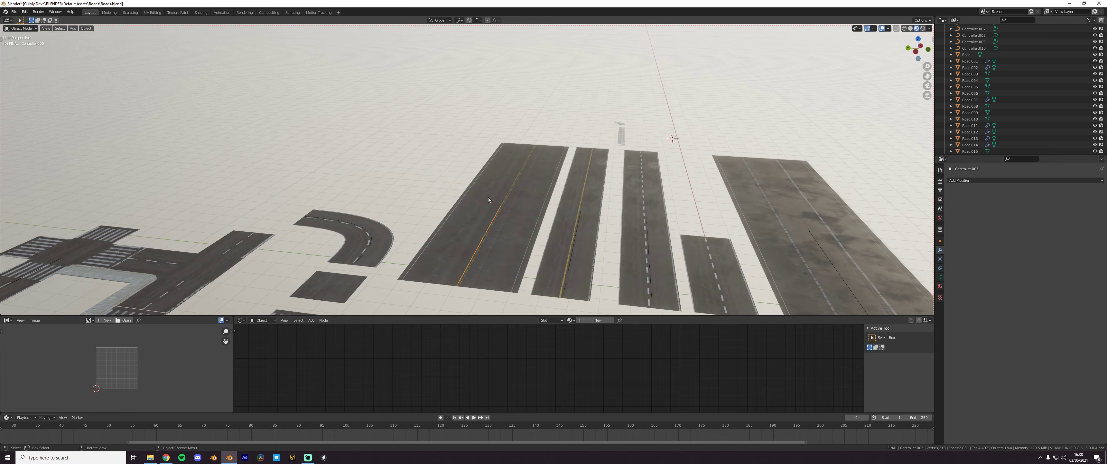
Select the wide road with the yellow centre line and enlarge the Shader Editor area to show more of its material nodes
{"action": "scroll", "coordinate": [488, 198], "scroll_direction": "up", "scroll_amount": 2}
{"action": "middle_click_drag", "start_coordinate": [530, 228], "coordinate": [493, 146], "text": "shift"}
{"action": "left_click", "coordinate": [492, 146]}
{"action": "middle_click_drag", "start_coordinate": [578, 179], "coordinate": [452, 158]}
{"action": "scroll", "coordinate": [312, 157], "scroll_direction": "up", "scroll_amount": 3}
{"action": "scroll", "coordinate": [521, 172], "scroll_direction": "down", "scroll_amount": 5}
{"action": "middle_click_drag", "start_coordinate": [451, 158], "coordinate": [517, 201], "text": "shift"}
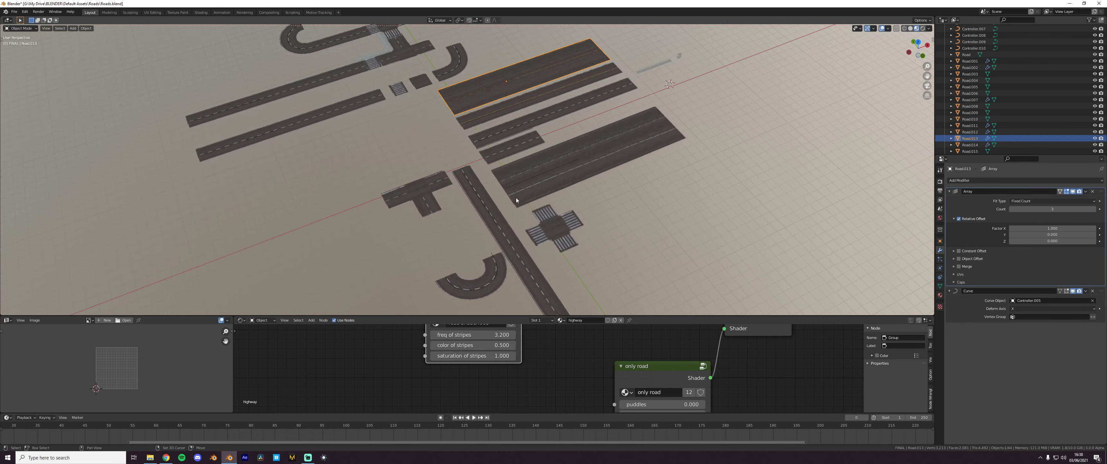
{"action": "scroll", "coordinate": [516, 200], "scroll_direction": "up", "scroll_amount": 1}
{"action": "left_click_drag", "start_coordinate": [644, 316], "coordinate": [645, 268]}
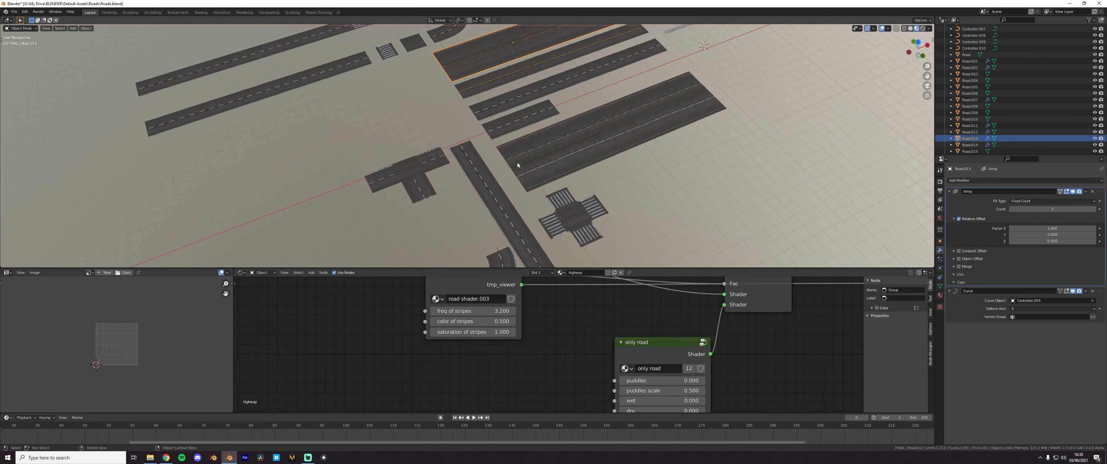
{"action": "scroll", "coordinate": [517, 162], "scroll_direction": "down", "scroll_amount": 5}
{"action": "middle_click_drag", "start_coordinate": [598, 165], "coordinate": [627, 157]}
{"action": "left_click", "coordinate": [627, 158]}
{"action": "middle_click_drag", "start_coordinate": [548, 158], "coordinate": [656, 137]}
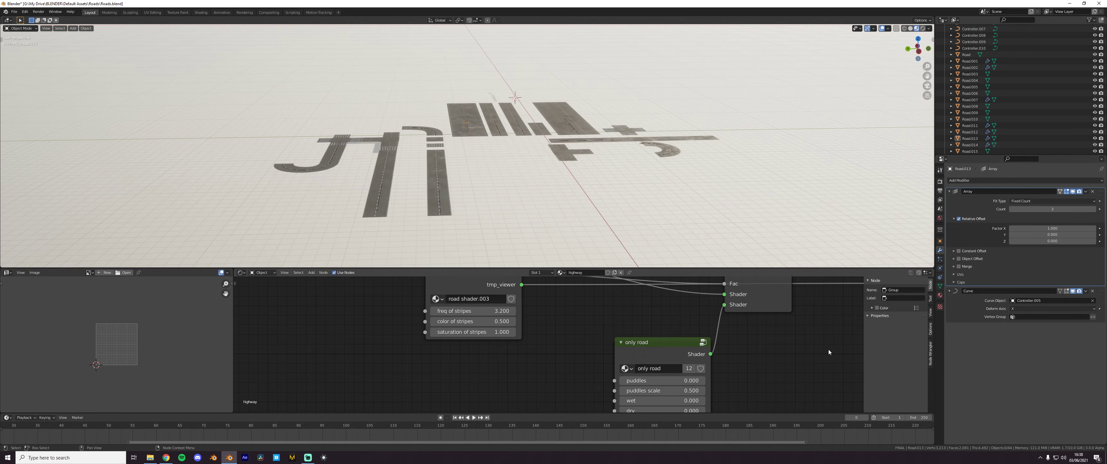
{"action": "middle_click_drag", "start_coordinate": [624, 241], "coordinate": [606, 175]}
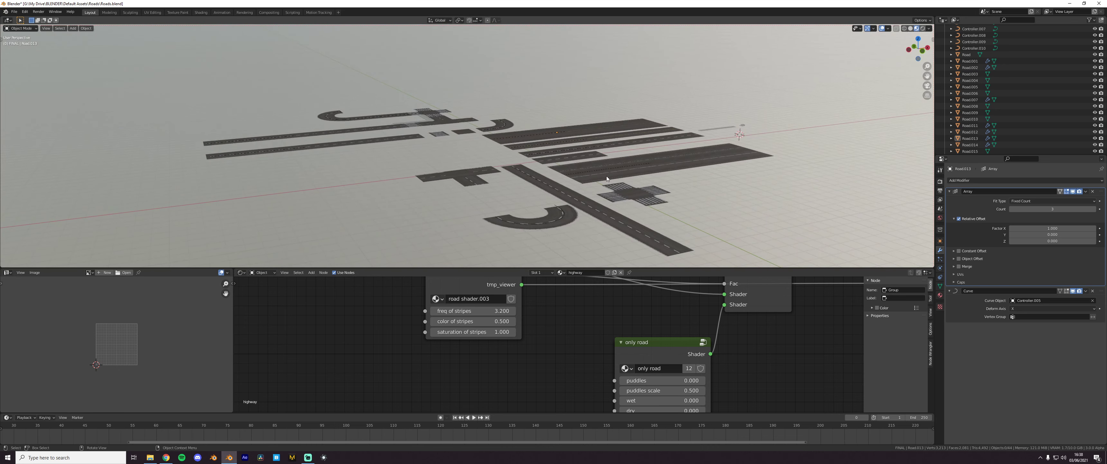